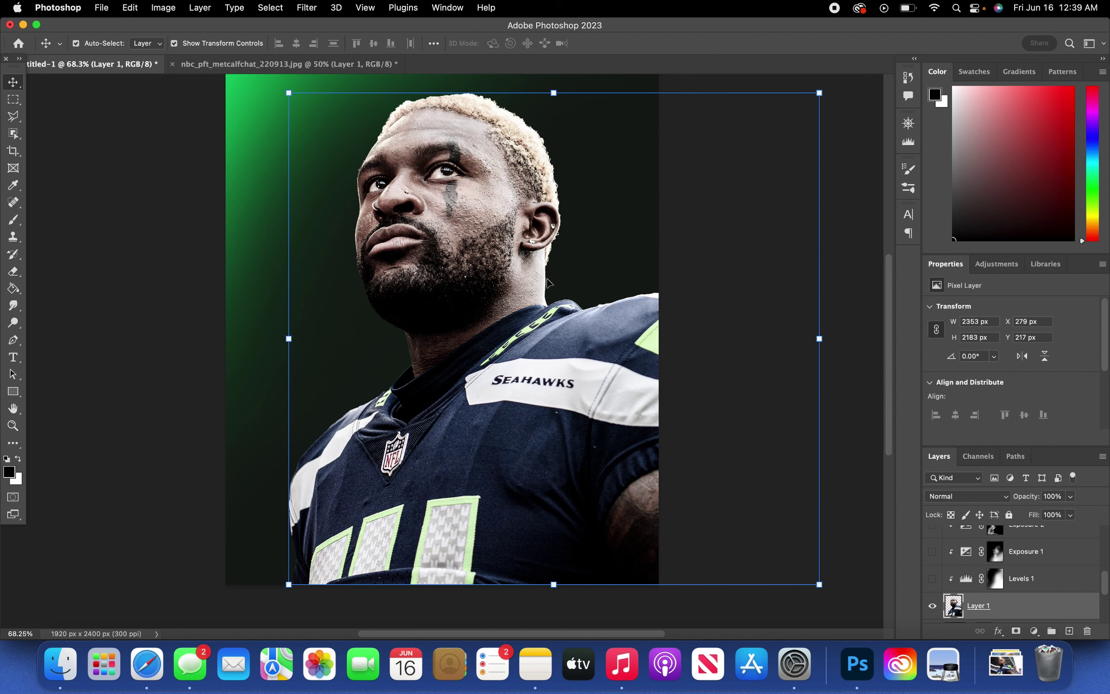
# Preview the effect of Levels 1 on the player and add a new clipped Levels adjustment directly above Layer 1.
pyautogui.scroll(2, 547, 282)
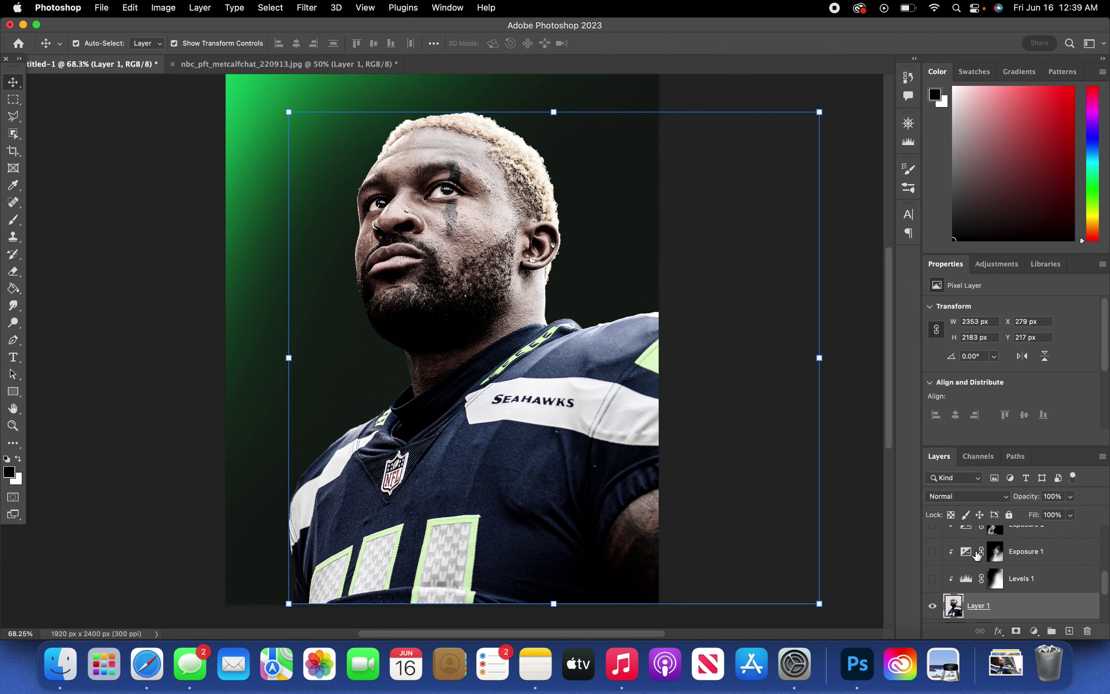
pyautogui.click(932, 579)
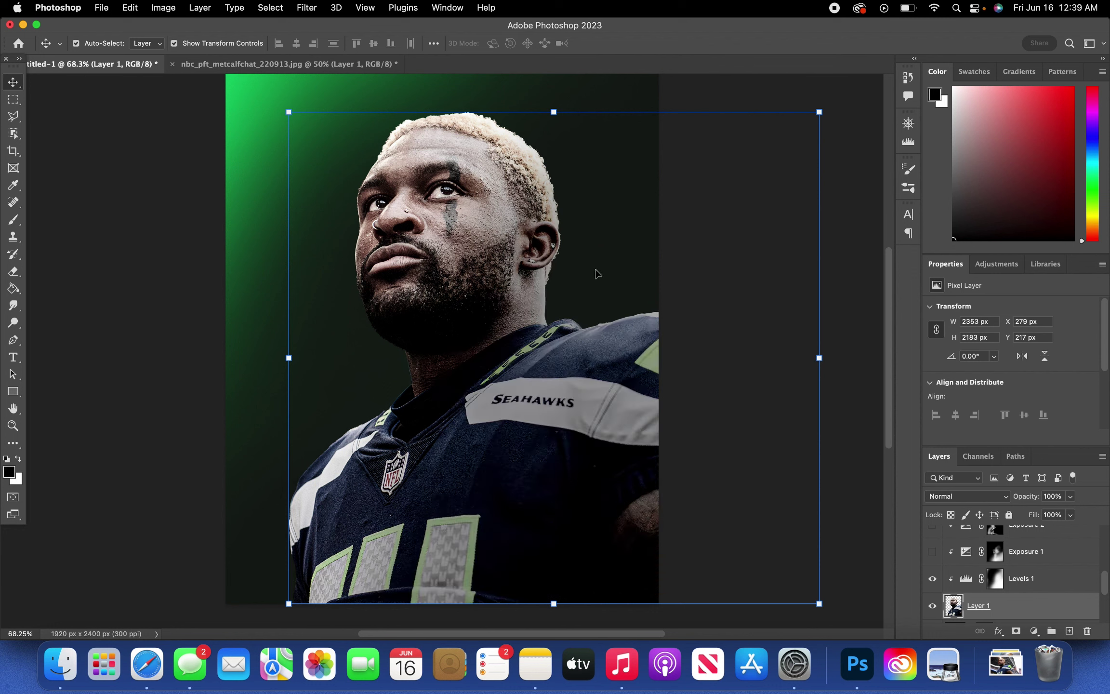
pyautogui.click(930, 582)
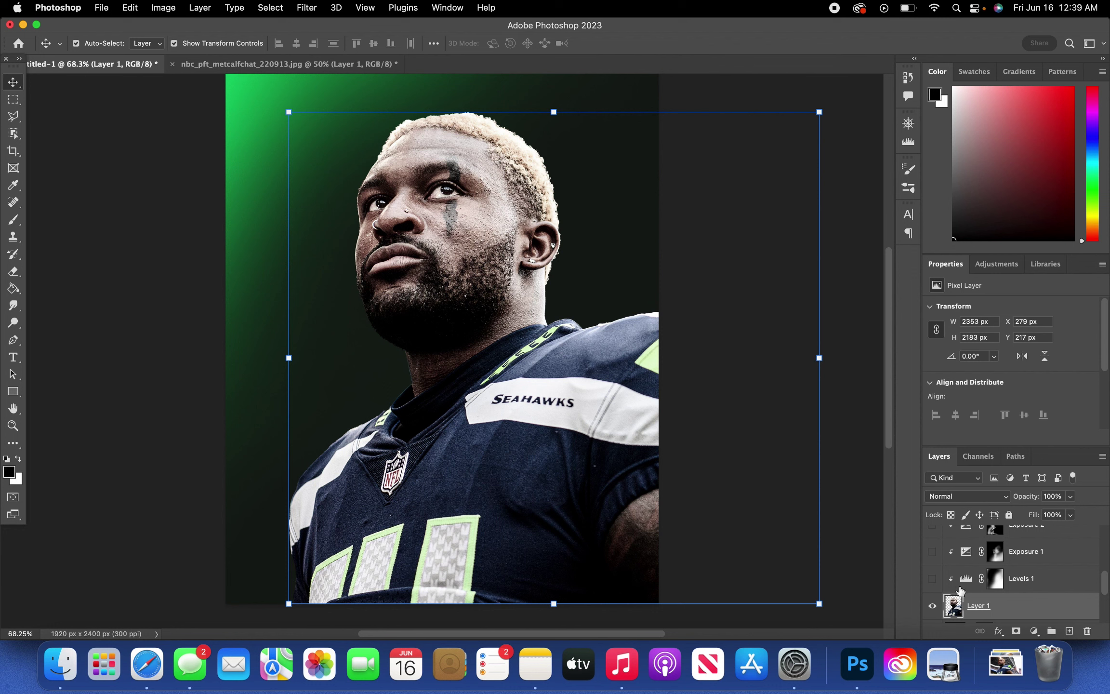
pyautogui.click(1034, 631)
pyautogui.click(1054, 394)
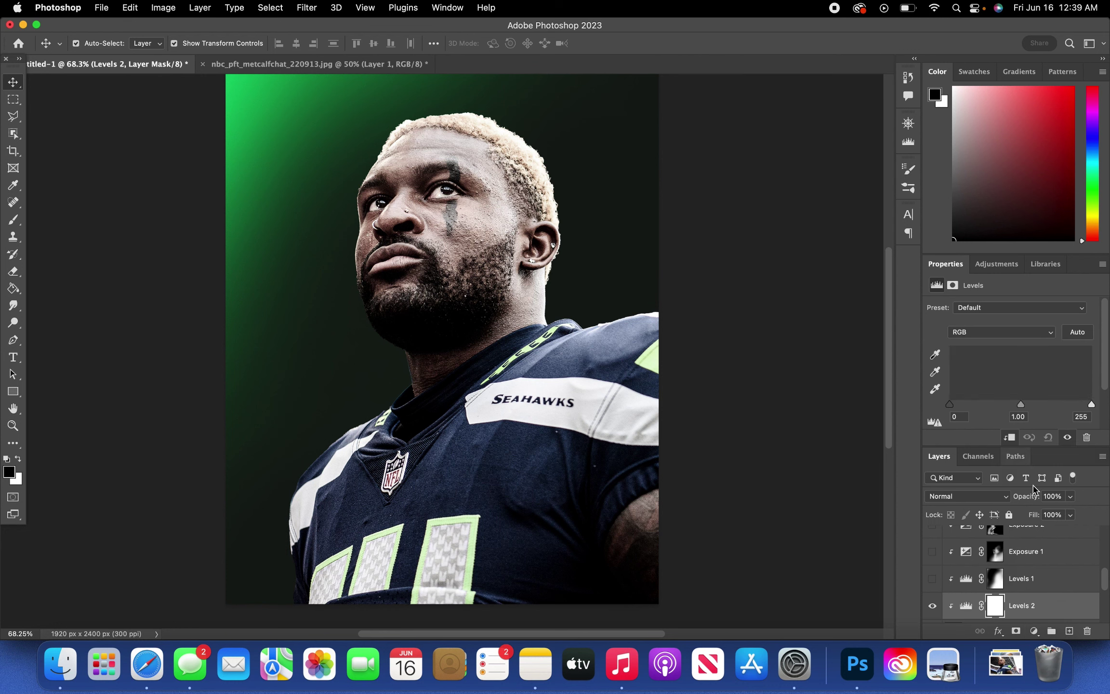
# Set the new Levels adjustment's black input to 50 and white output to 190, and compare it on and off.
pyautogui.scroll(-2, 1029, 527)
pyautogui.scroll(-2, 1019, 390)
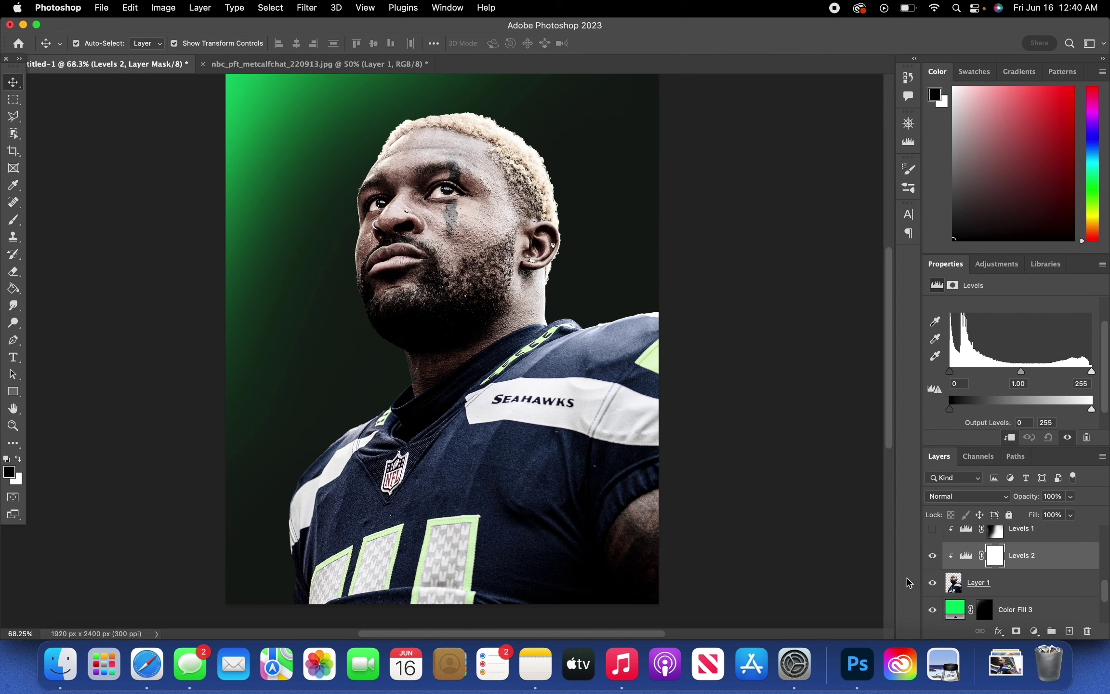
pyautogui.moveTo(952, 371); pyautogui.dragTo(978, 377)
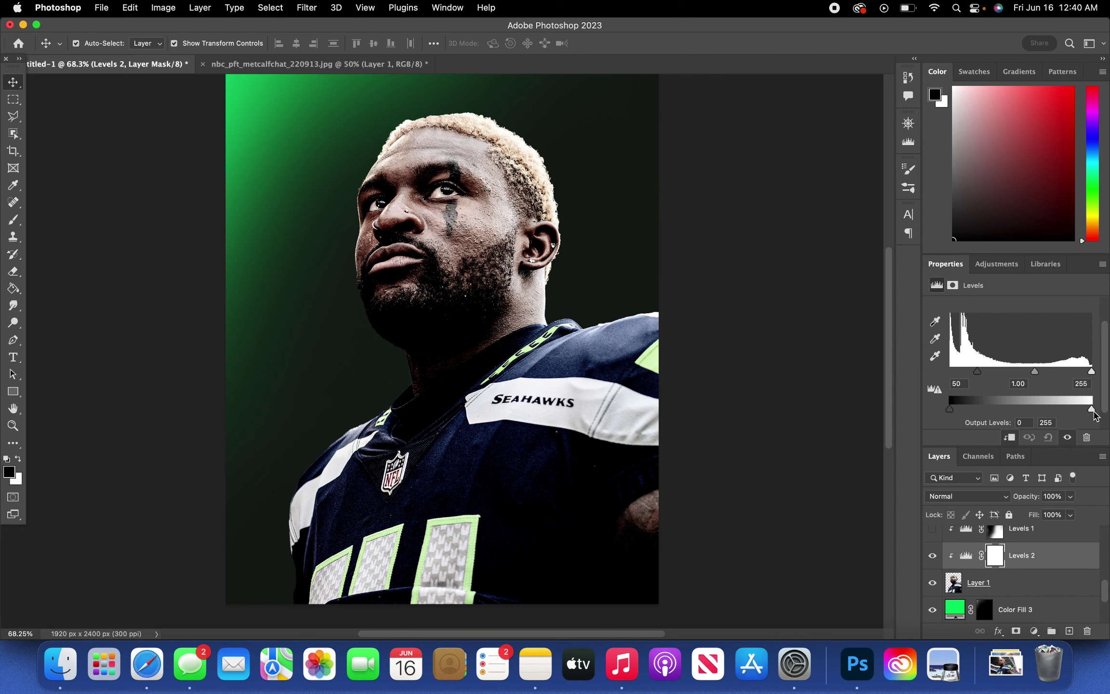
pyautogui.moveTo(1094, 415); pyautogui.dragTo(1055, 412)
pyautogui.scroll(-1, 1059, 409)
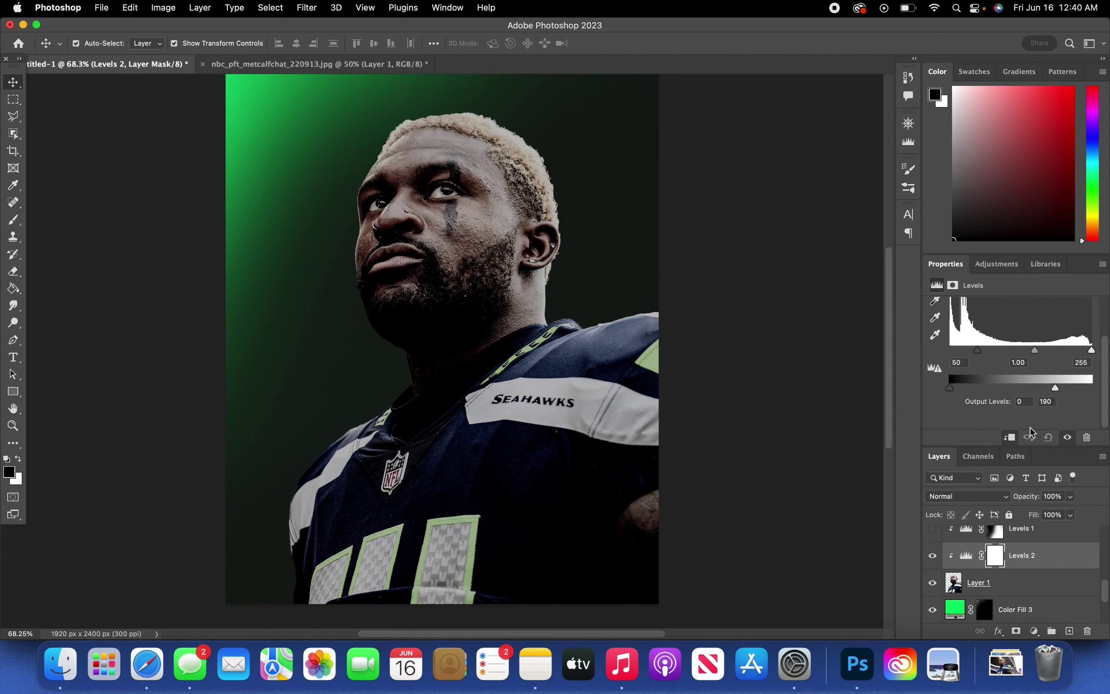
pyautogui.click(933, 555)
pyautogui.click(933, 555)
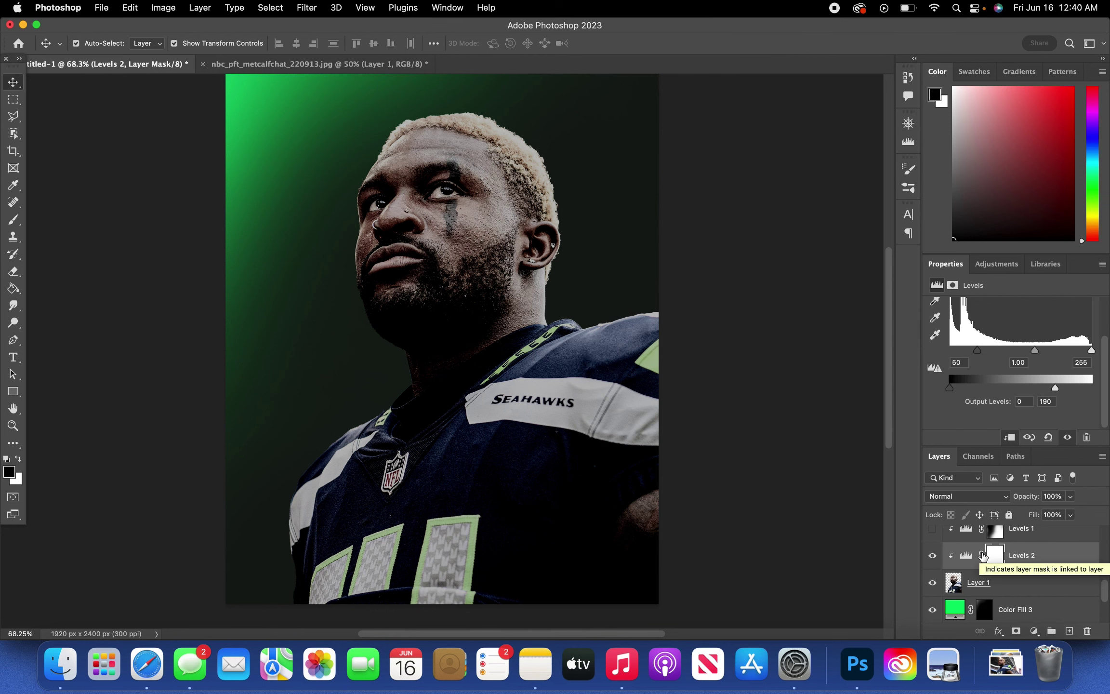
# Invert the Levels 2 mask to black and set the soft round brush size to 1040 px.
pyautogui.press('super+i')
pyautogui.press('b')
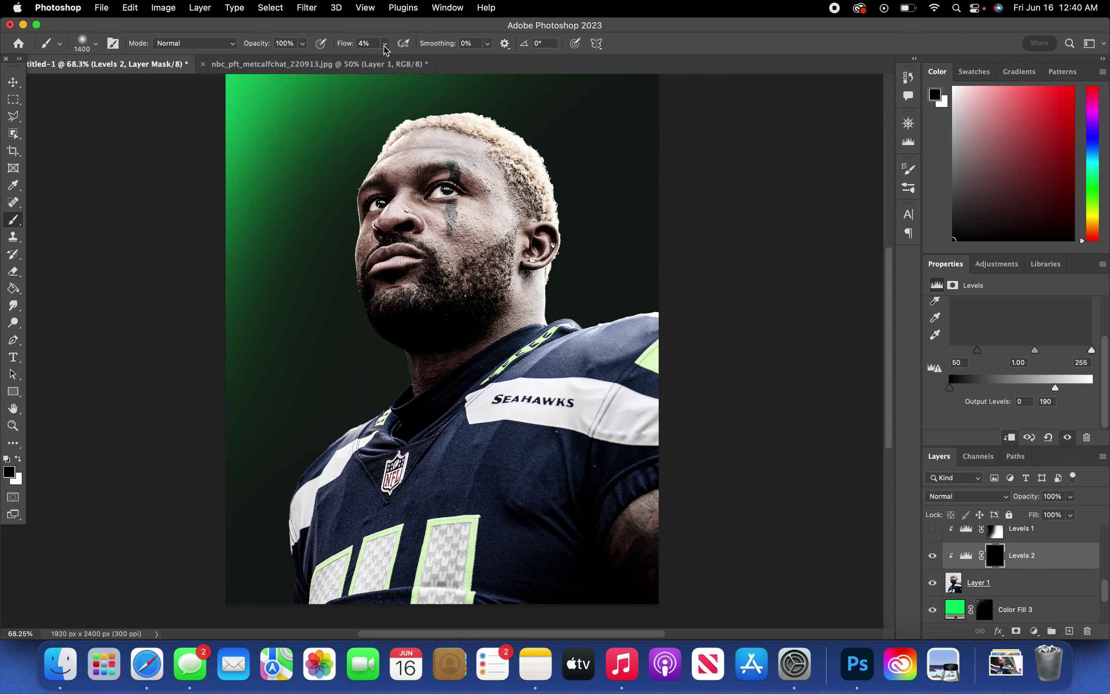
pyautogui.click(90, 48)
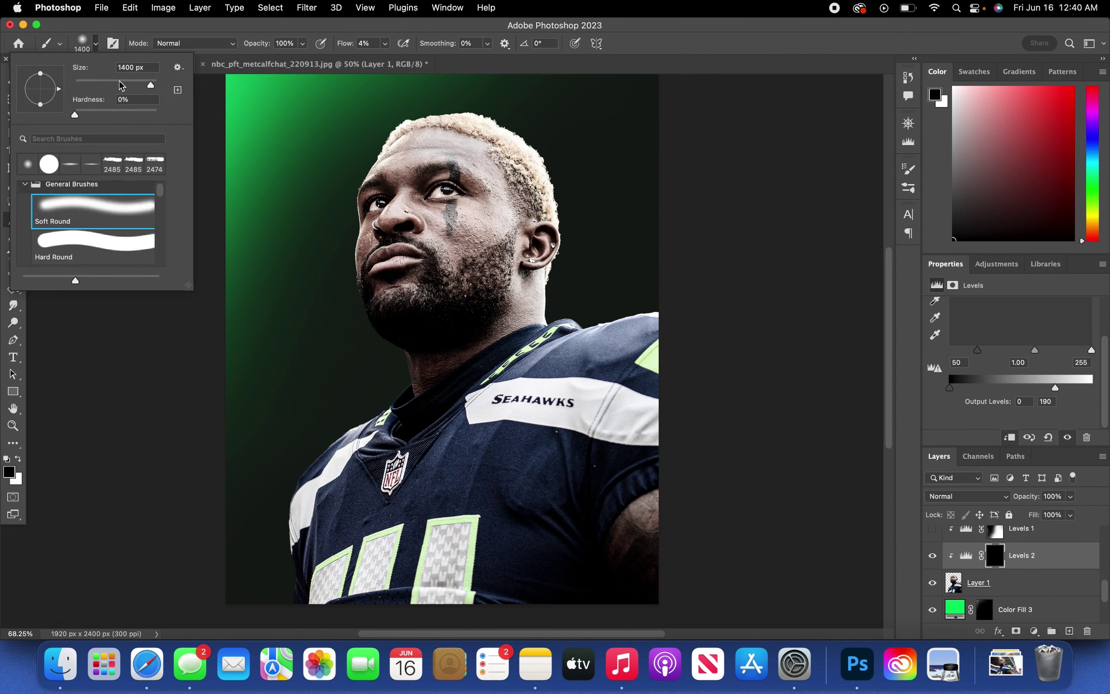
pyautogui.moveTo(145, 82); pyautogui.dragTo(150, 84)
pyautogui.click(139, 30)
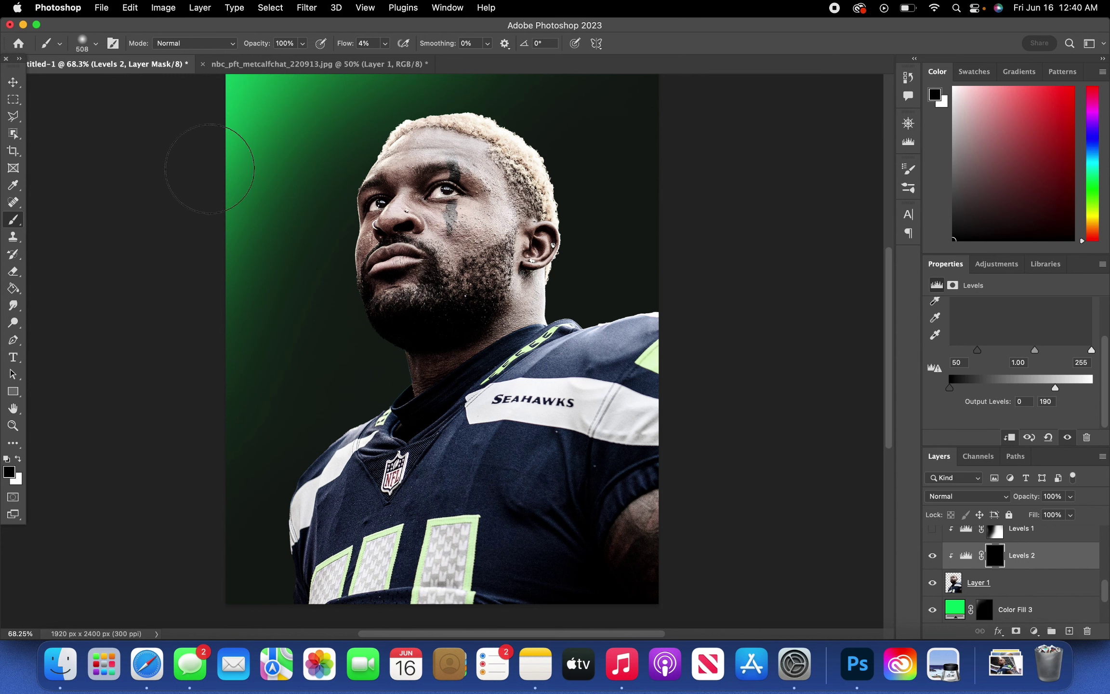
pyautogui.click(98, 44)
pyautogui.moveTo(151, 86); pyautogui.dragTo(153, 87)
pyautogui.click(448, 246)
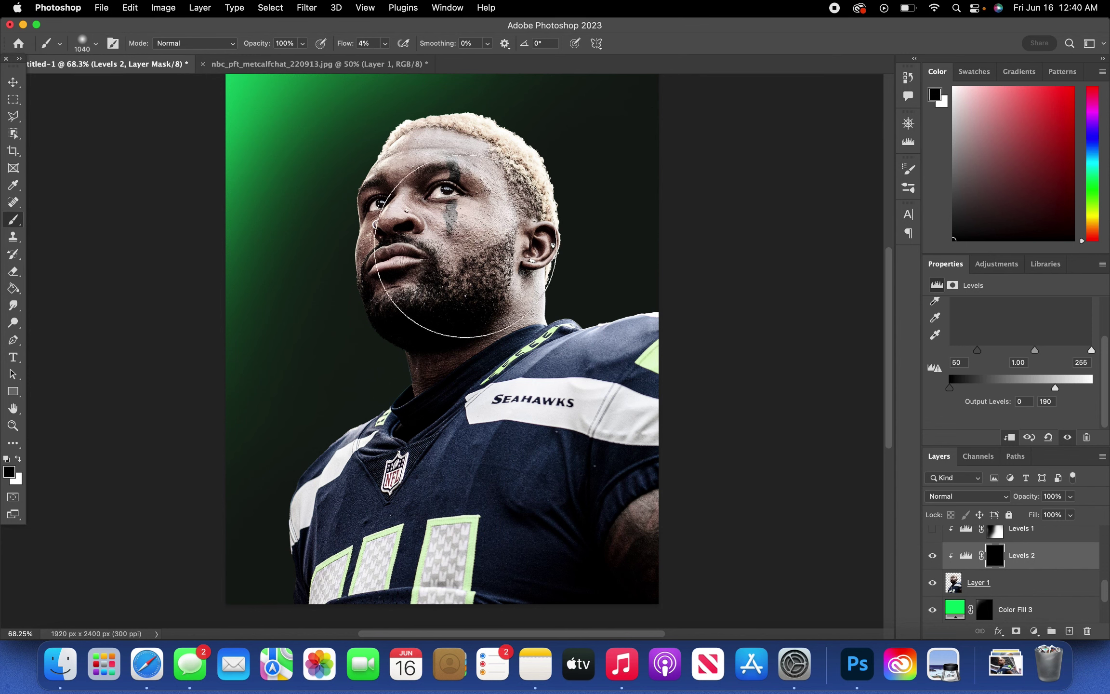
# Paint white on the Levels 2 mask over the bottom of the jersey, the sleeve and the right shoulder.
pyautogui.scroll(-2, 677, 399)
pyautogui.press('x')
pyautogui.scroll(-2, 660, 385)
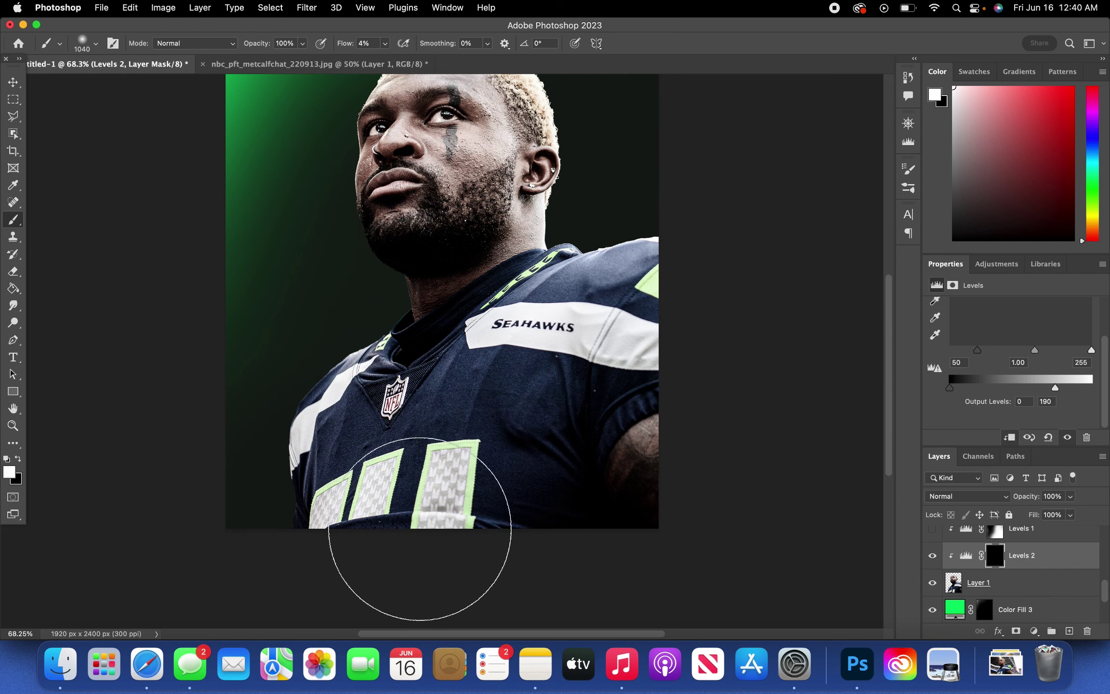
pyautogui.moveTo(420, 529)
pyautogui.mouseDown()
pyautogui.moveTo(310, 522)
pyautogui.moveTo(583, 552)
pyautogui.moveTo(596, 506)
pyautogui.moveTo(687, 351)
pyautogui.moveTo(648, 338)
pyautogui.moveTo(532, 434)
pyautogui.moveTo(342, 492)
pyautogui.moveTo(354, 471)
pyautogui.moveTo(361, 498)
pyautogui.moveTo(617, 463)
pyautogui.moveTo(672, 242)
pyautogui.moveTo(622, 413)
pyautogui.mouseUp()
pyautogui.scroll(1, 621, 412)
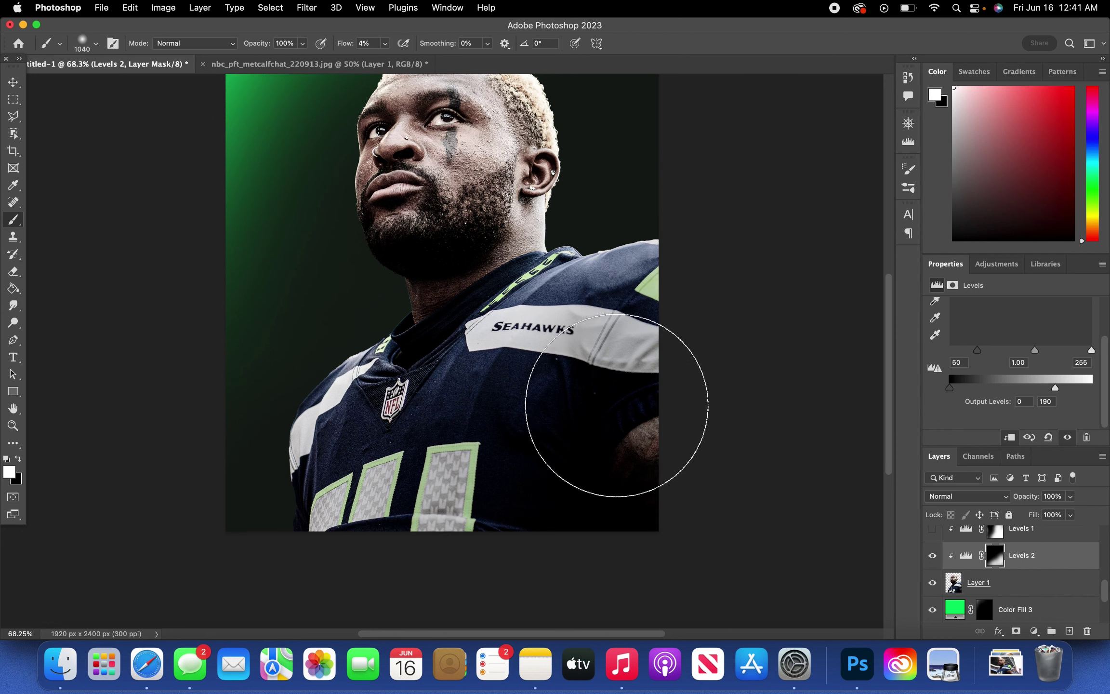
pyautogui.scroll(1, 1038, 559)
pyautogui.scroll(1, 1038, 559)
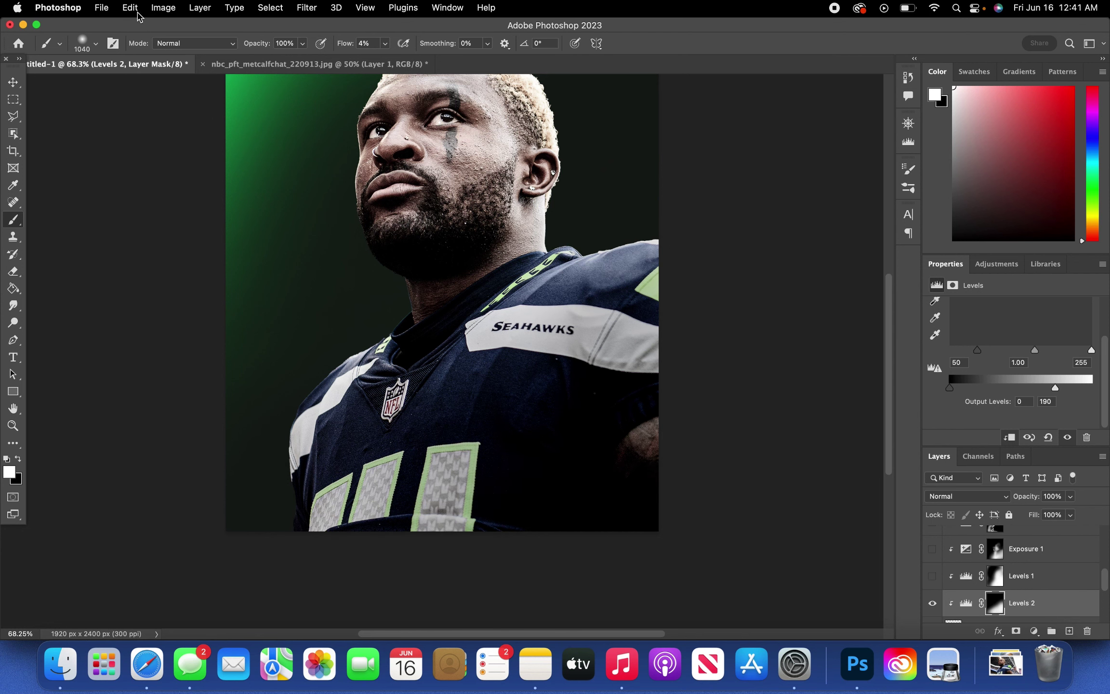
# Set the brush size to 428 px, check the face against Levels 1, and paint shadow over the face on the Levels 2 mask.
pyautogui.click(96, 43)
pyautogui.moveTo(154, 90); pyautogui.dragTo(147, 91)
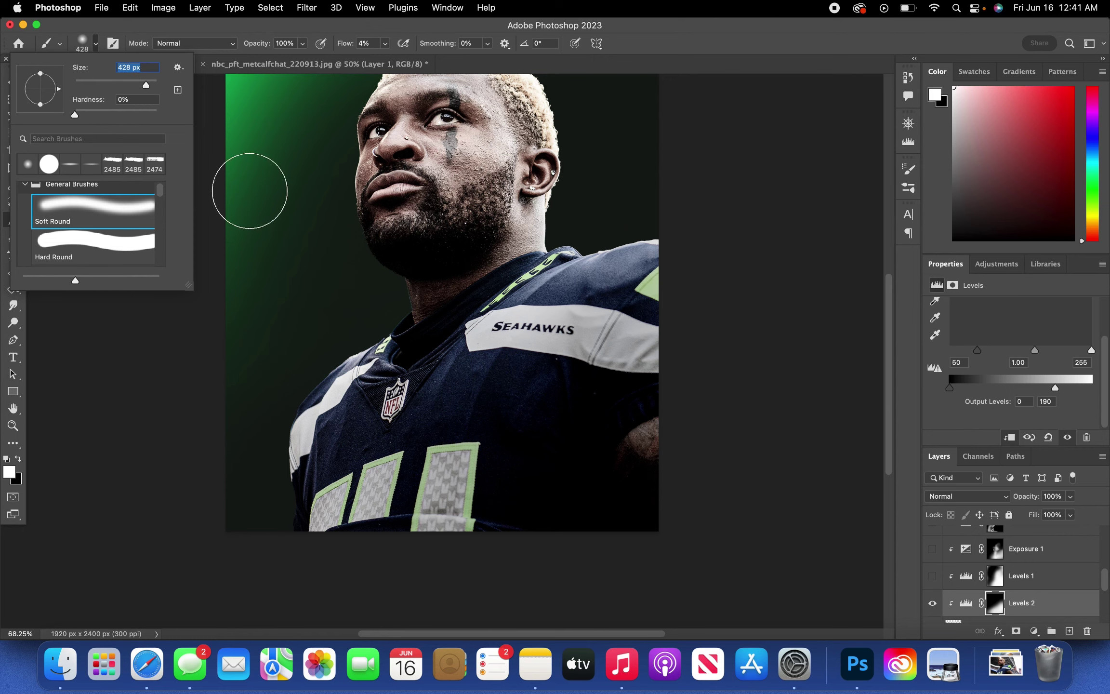
pyautogui.scroll(5, 419, 251)
pyautogui.scroll(10, 545, 248)
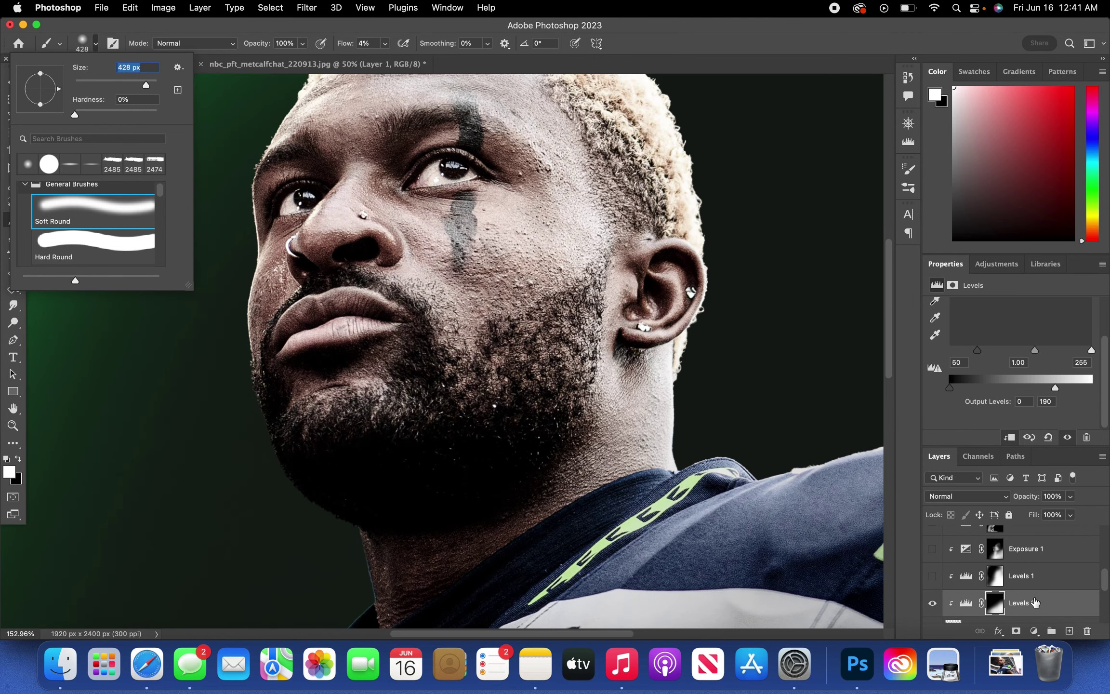
pyautogui.click(933, 594)
pyautogui.click(932, 575)
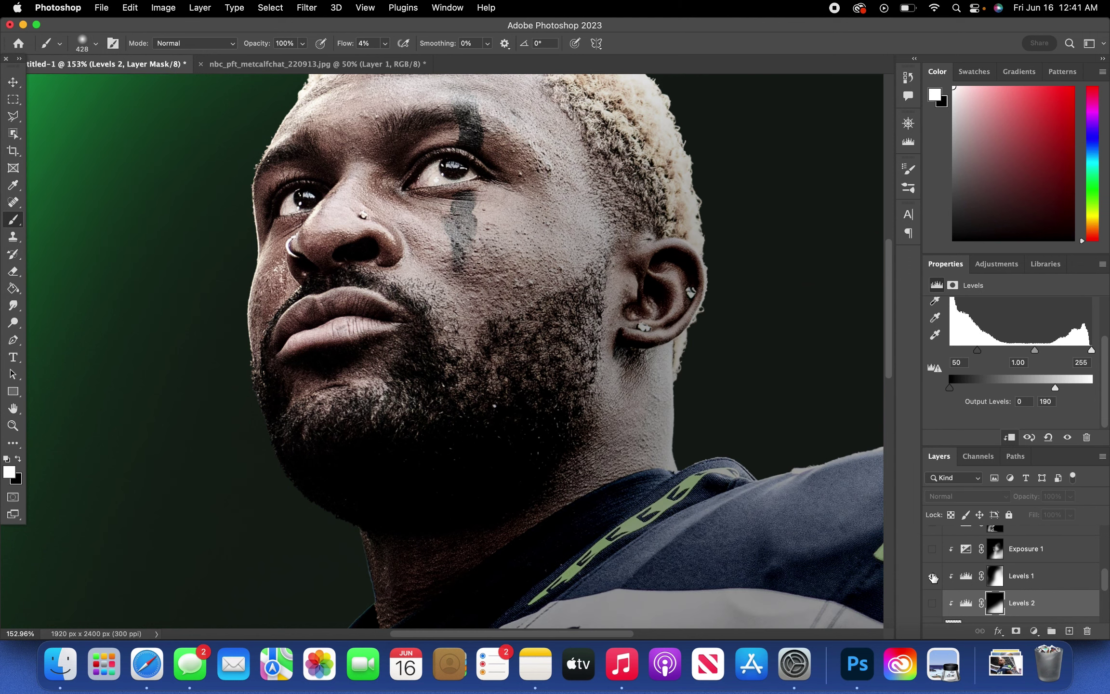
pyautogui.click(933, 576)
pyautogui.click(934, 601)
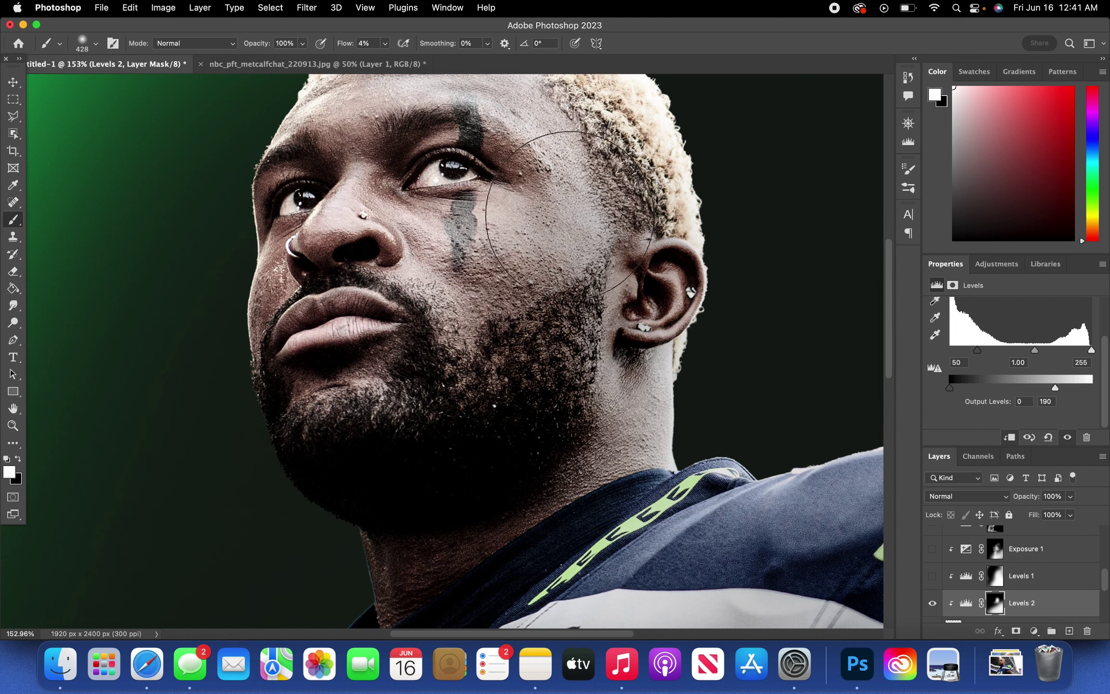
# Raise the brush flow to 9% and paint more shadow on the Levels 2 mask around the cheek, jaw and neck.
pyautogui.scroll(2, 578, 222)
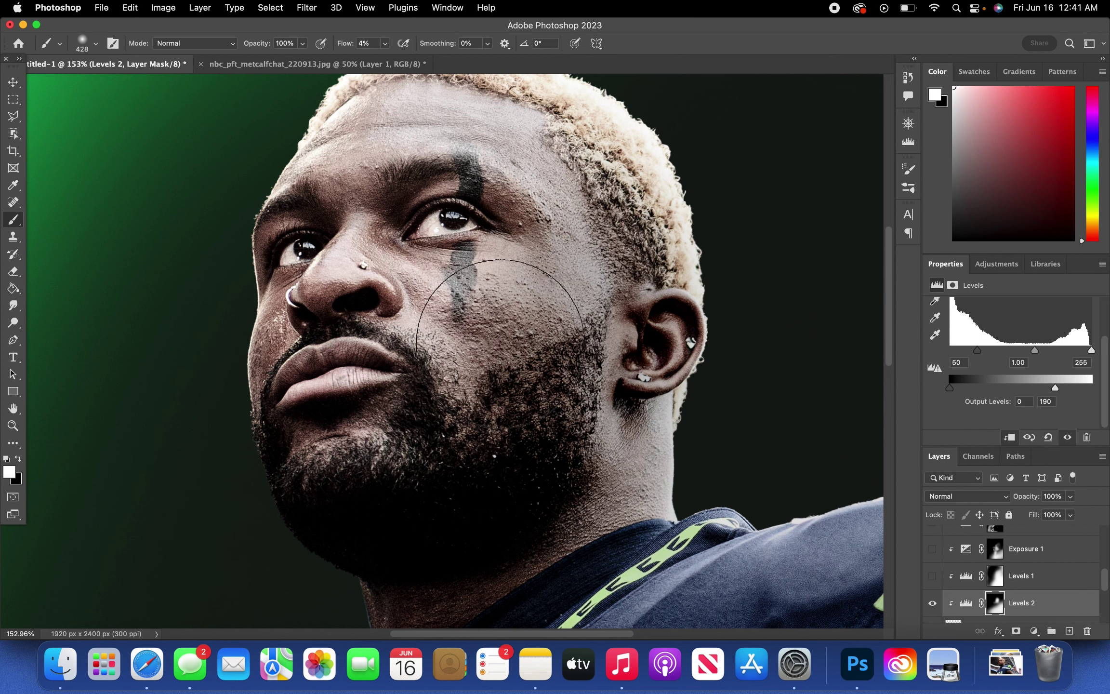
pyautogui.click(385, 43)
pyautogui.moveTo(384, 59); pyautogui.dragTo(389, 60)
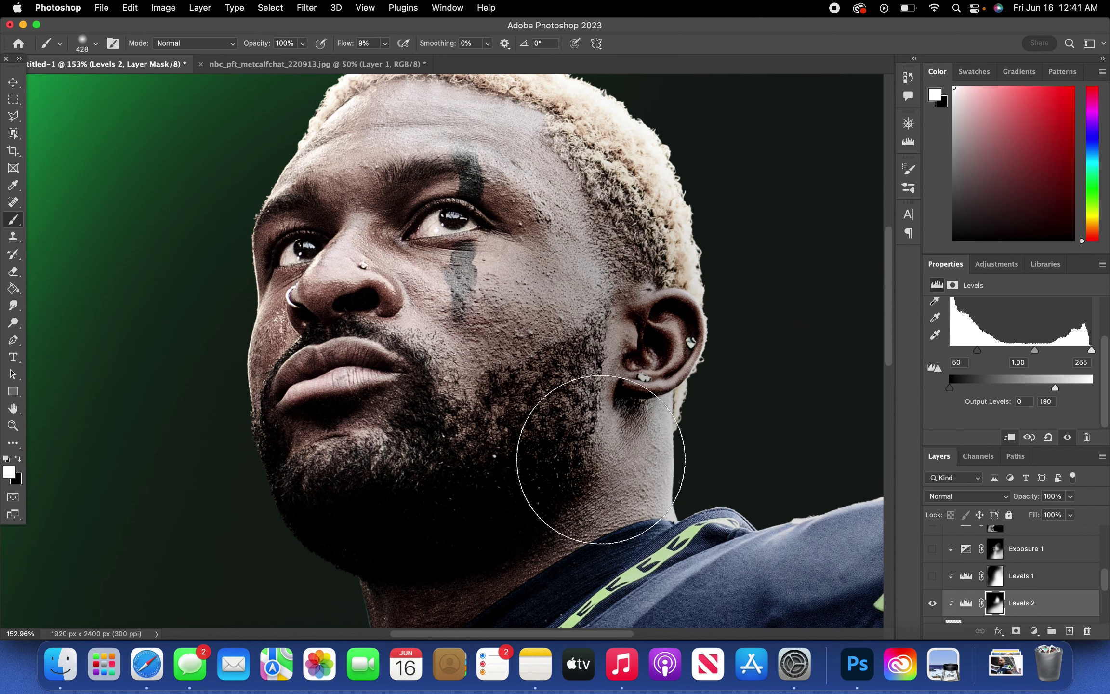
pyautogui.scroll(-5, 462, 315)
pyautogui.scroll(-10, 464, 315)
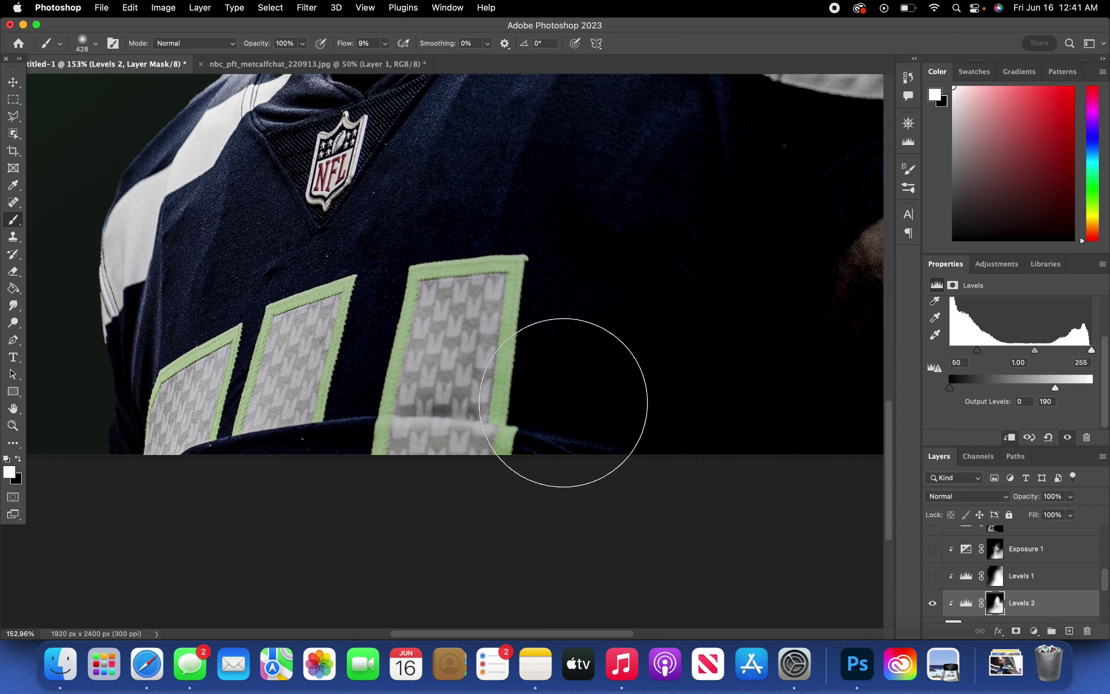
# Compare the whole portrait with Levels 1 and Levels 2 alternately shown and hidden.
pyautogui.press('super+0')
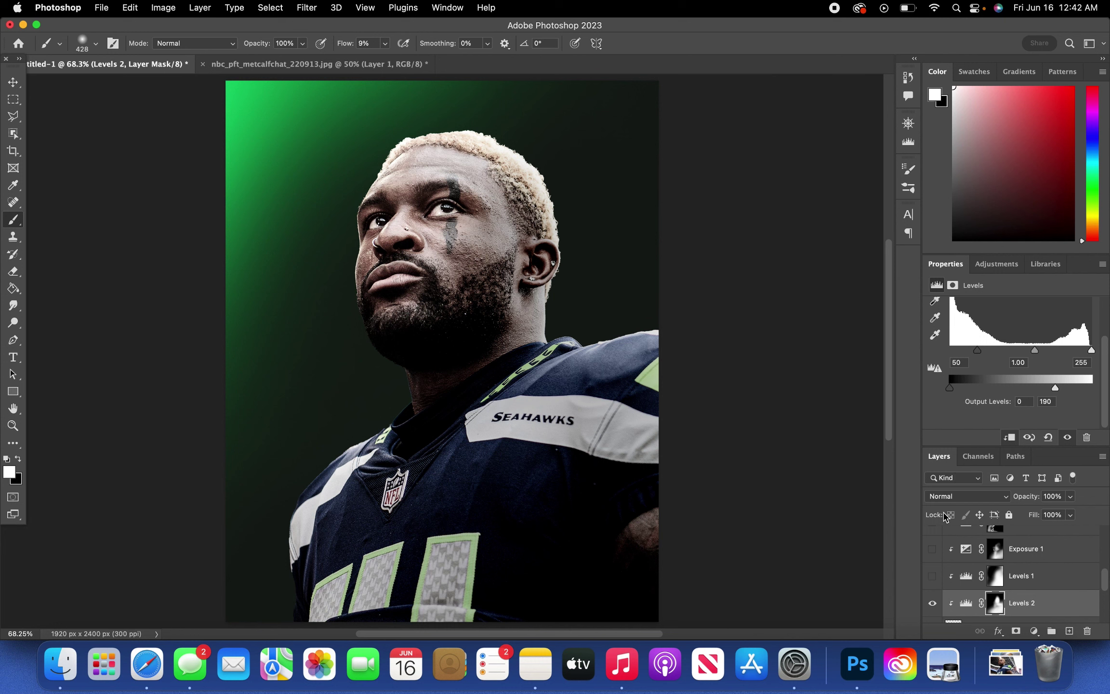
pyautogui.click(932, 602)
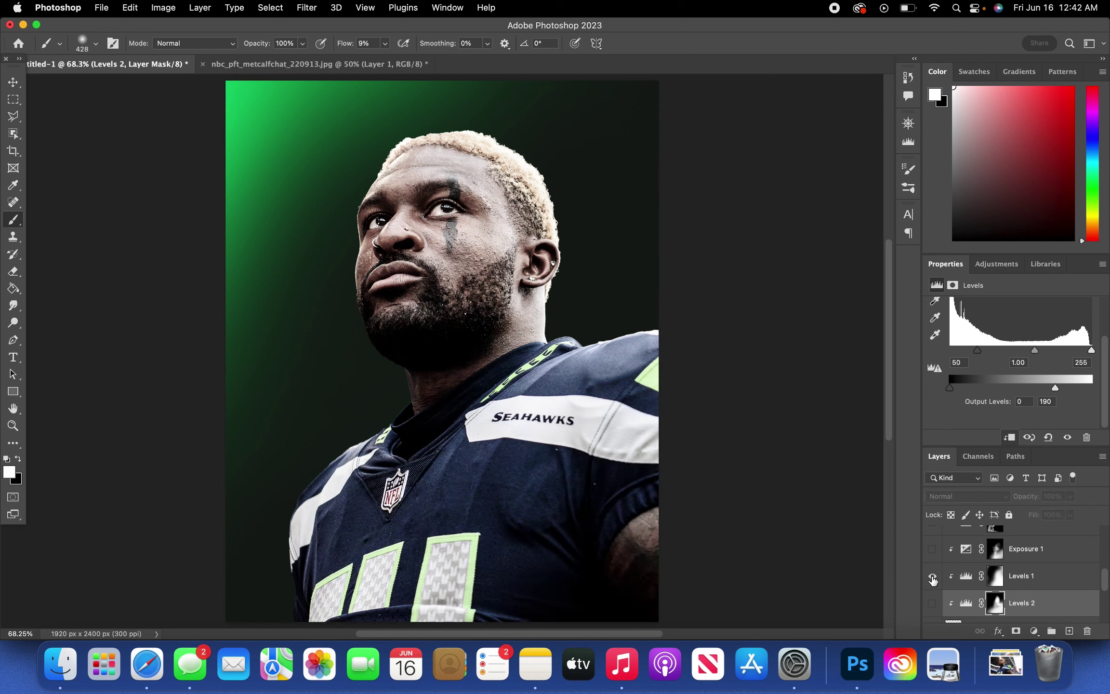
pyautogui.click(932, 576)
pyautogui.click(932, 576)
pyautogui.click(932, 576)
pyautogui.click(933, 603)
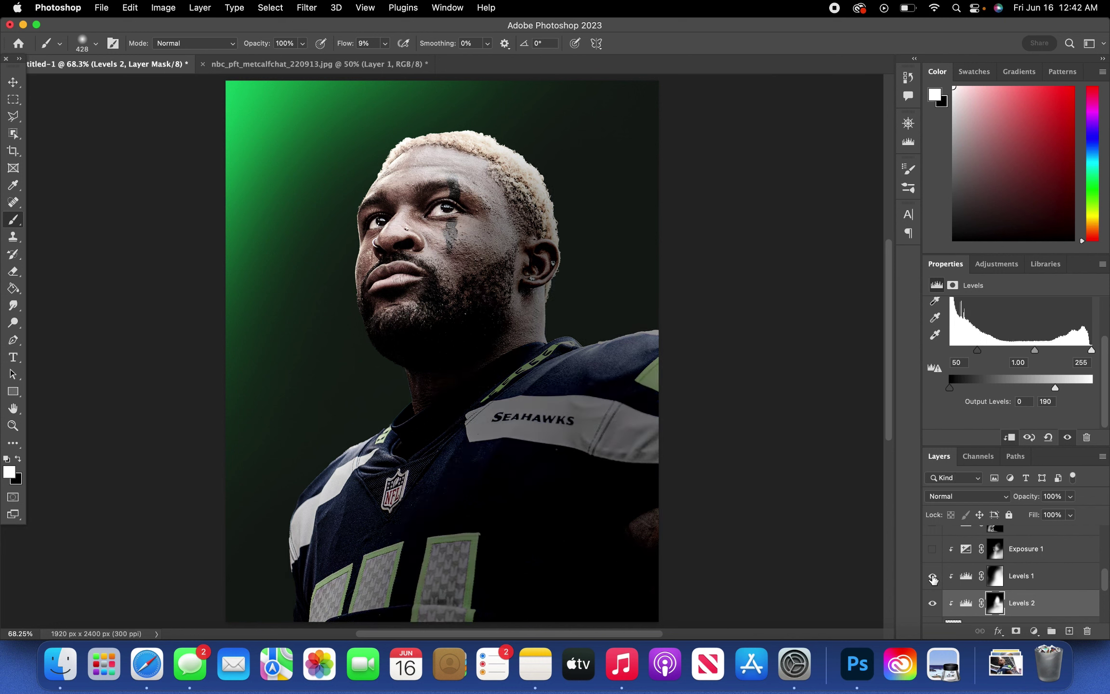
pyautogui.click(932, 576)
pyautogui.click(933, 576)
pyautogui.click(933, 603)
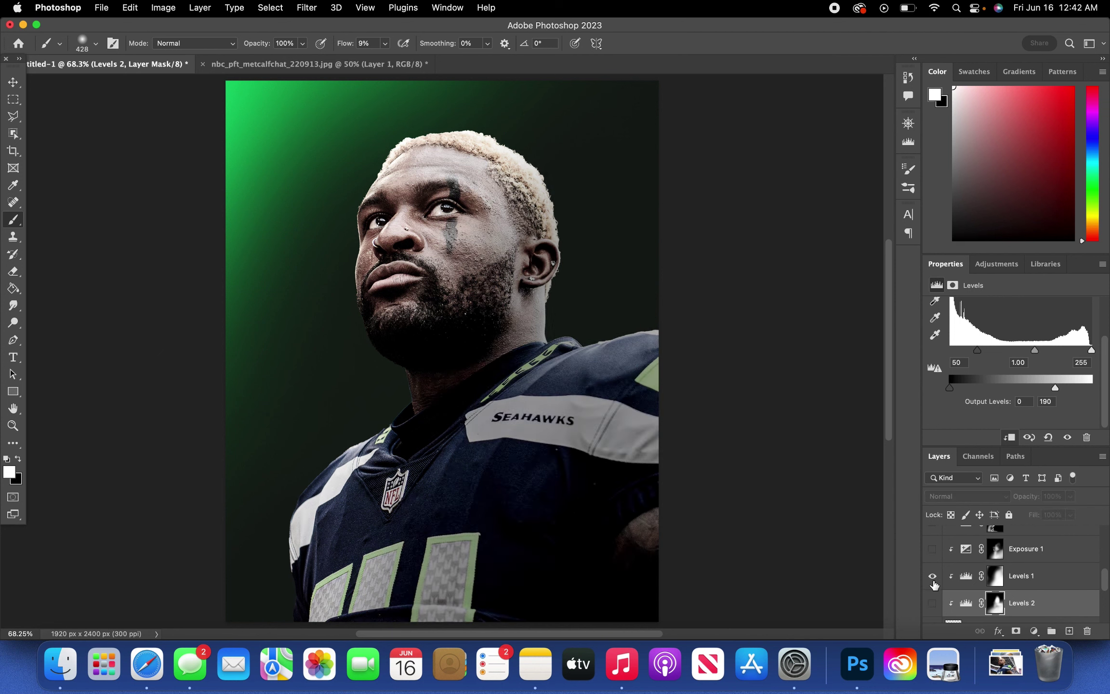
pyautogui.click(932, 577)
pyautogui.click(932, 603)
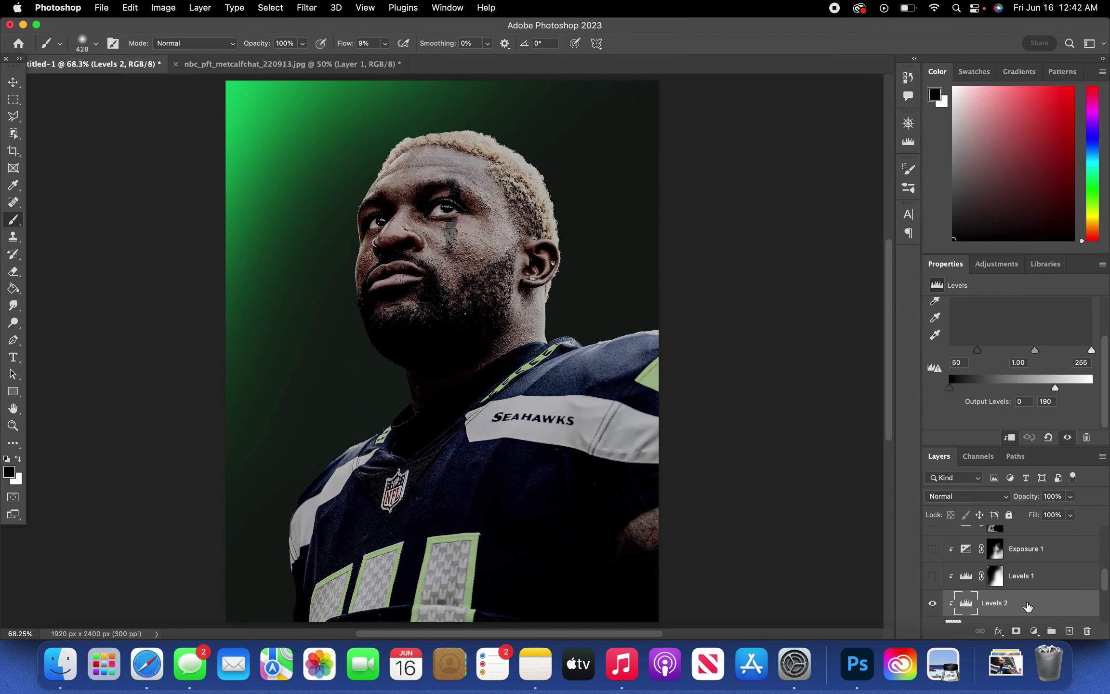
# Delete the Levels 2 adjustment layer and turn on the Levels 1 layer's visibility.
pyautogui.press('BackSpace')
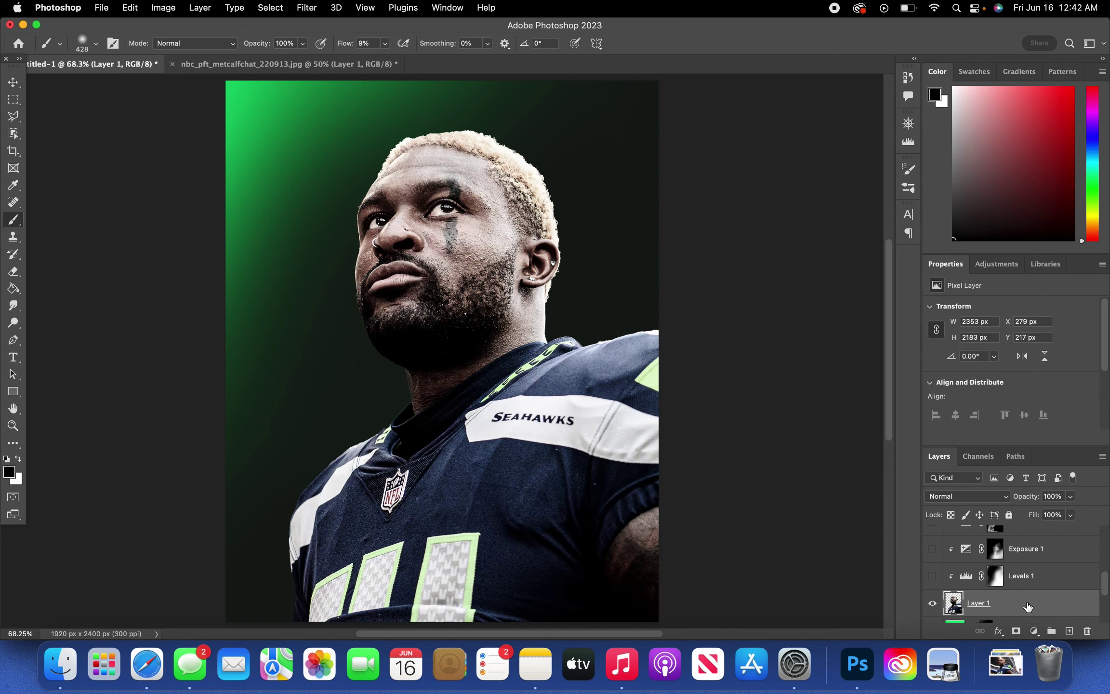
pyautogui.click(932, 577)
pyautogui.click(932, 576)
pyautogui.scroll(1, 935, 580)
pyautogui.click(933, 593)
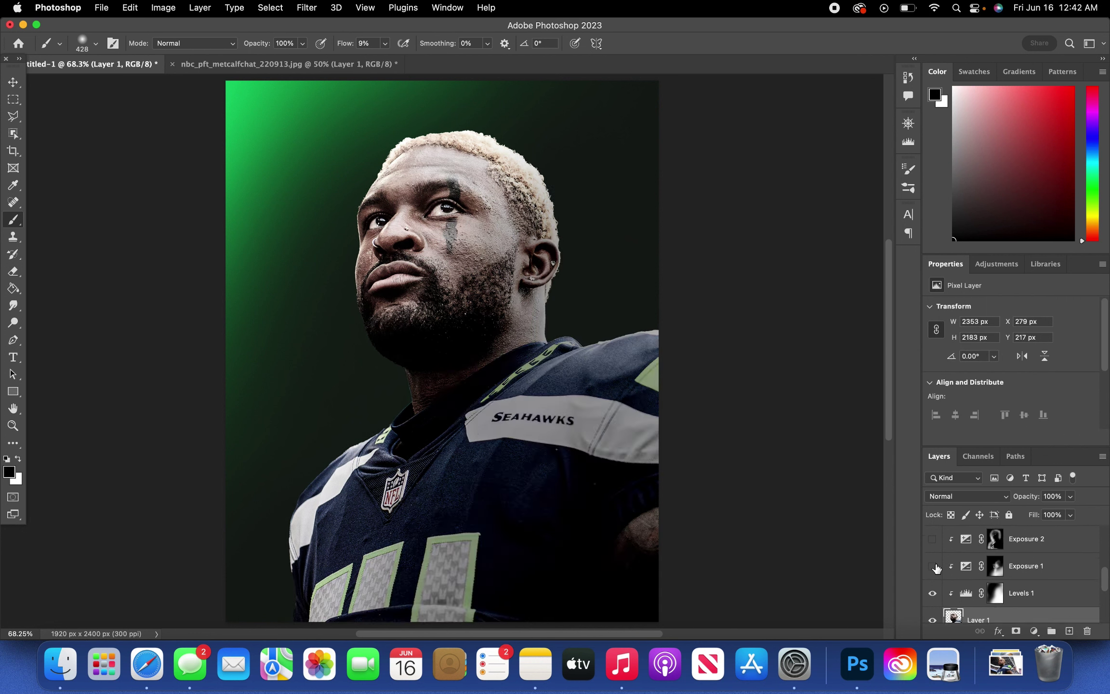
# Preview Exposure 1, then add a clipped Exposure adjustment above Levels 1 with its exposure set to -2.00.
pyautogui.click(933, 565)
pyautogui.click(933, 566)
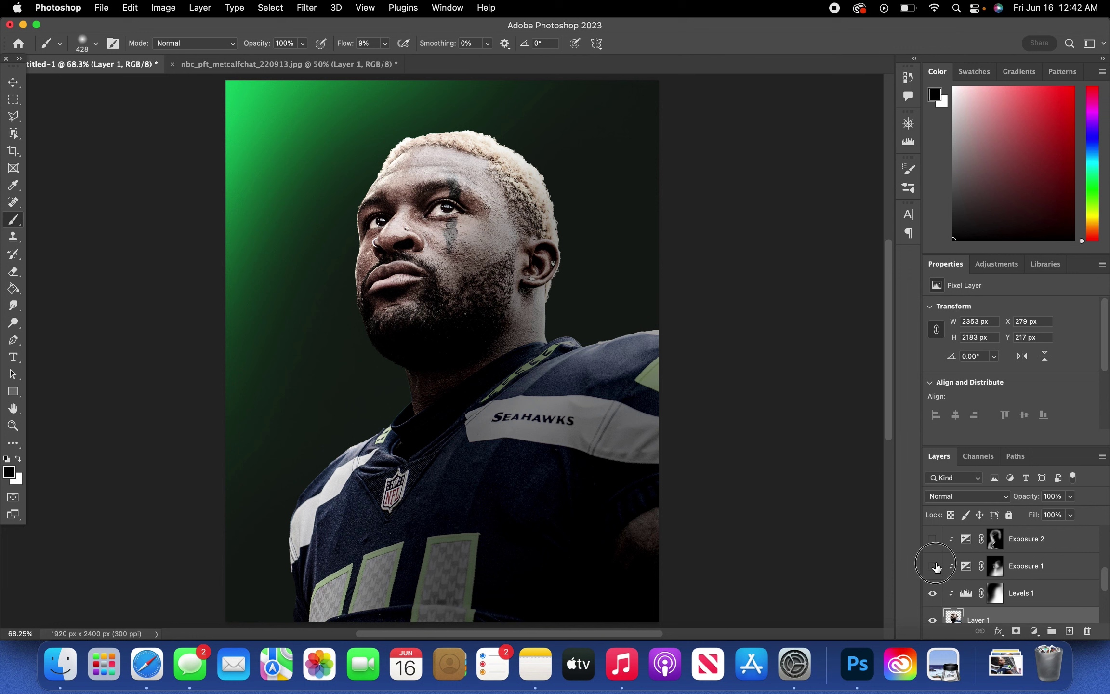
pyautogui.click(933, 566)
pyautogui.click(1051, 597)
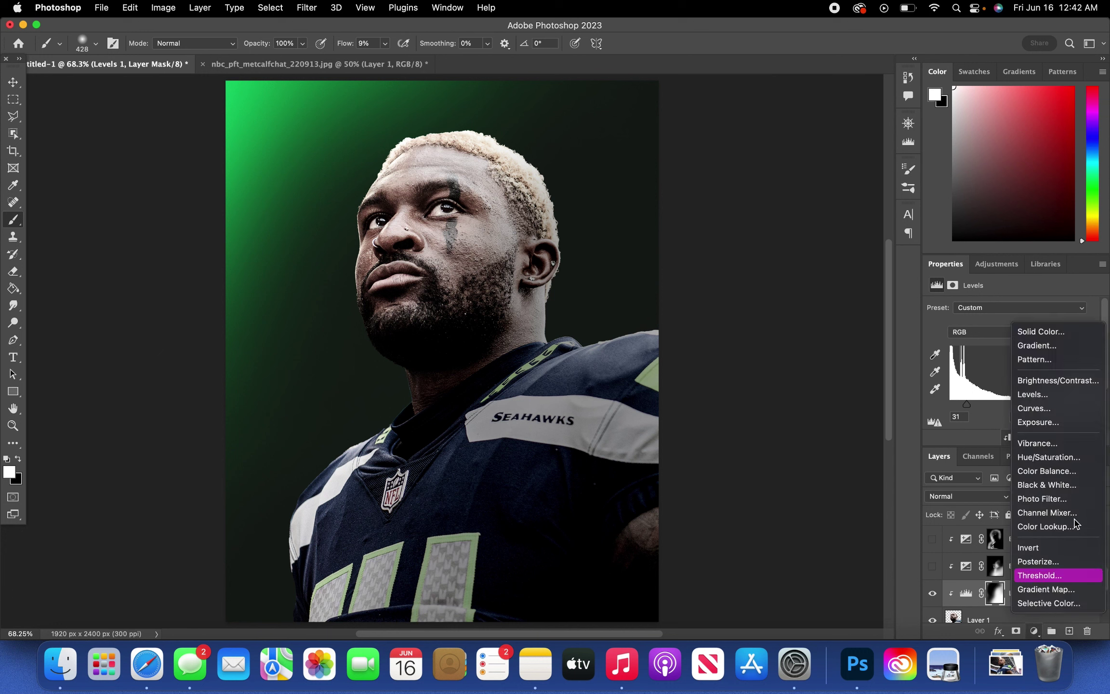
pyautogui.click(1034, 631)
pyautogui.click(1040, 422)
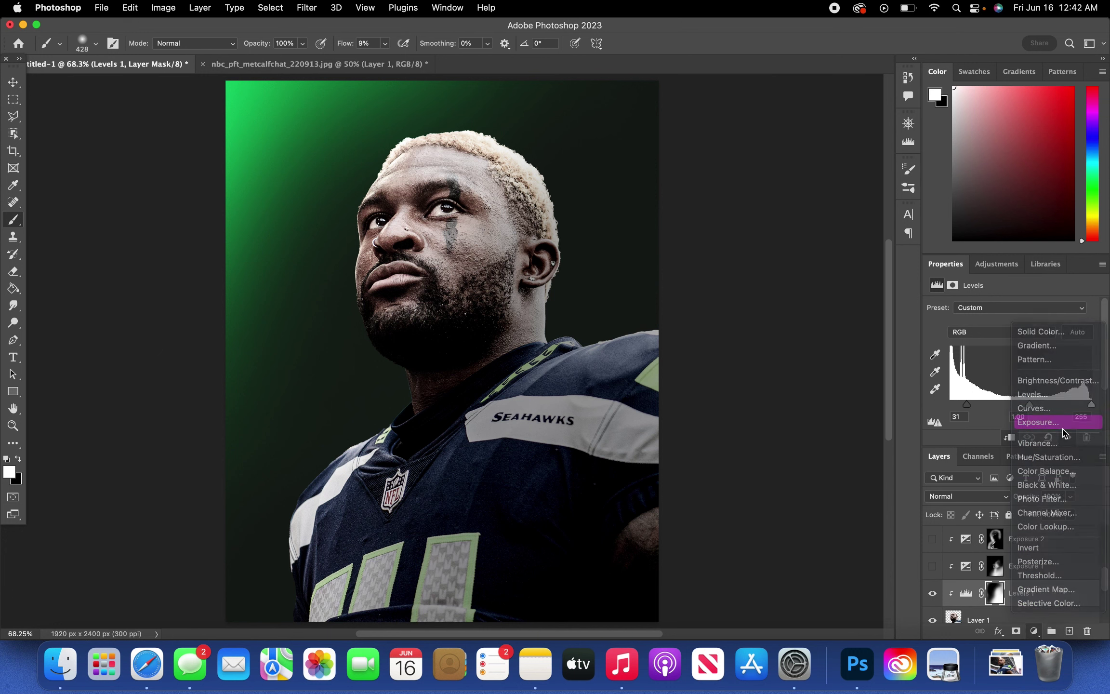
pyautogui.moveTo(1011, 341); pyautogui.dragTo(987, 341)
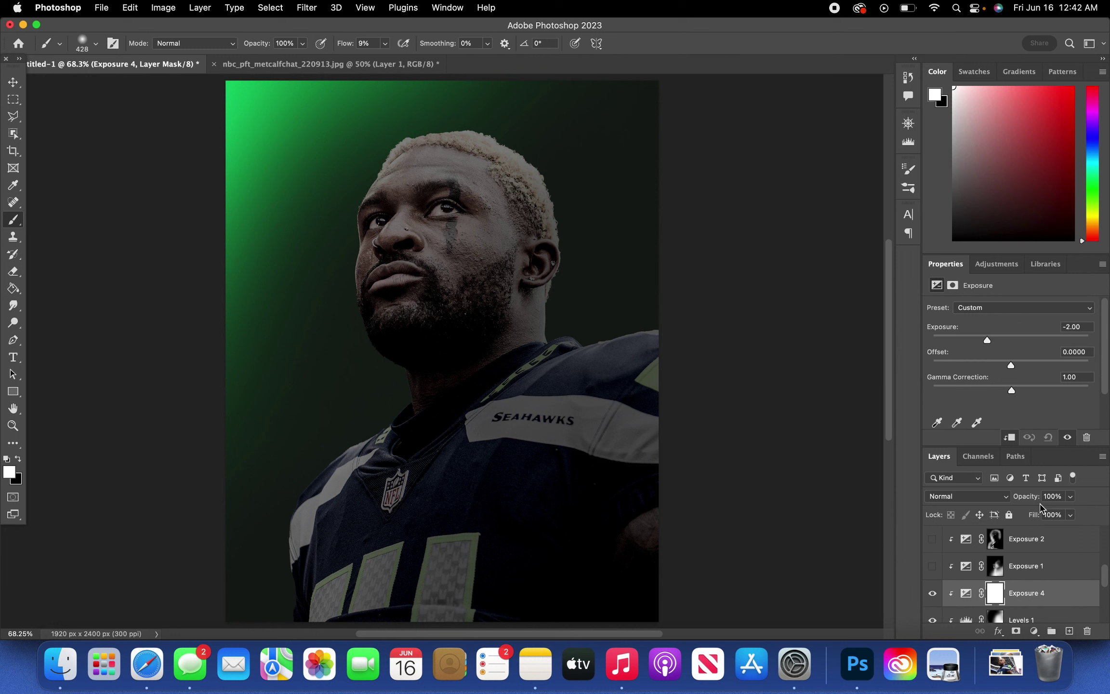
# Invert the -2.00 Exposure layer's mask to black, paint shadow over the cheek, jaw and neck, and compare it hidden and shown.
pyautogui.press('super+i')
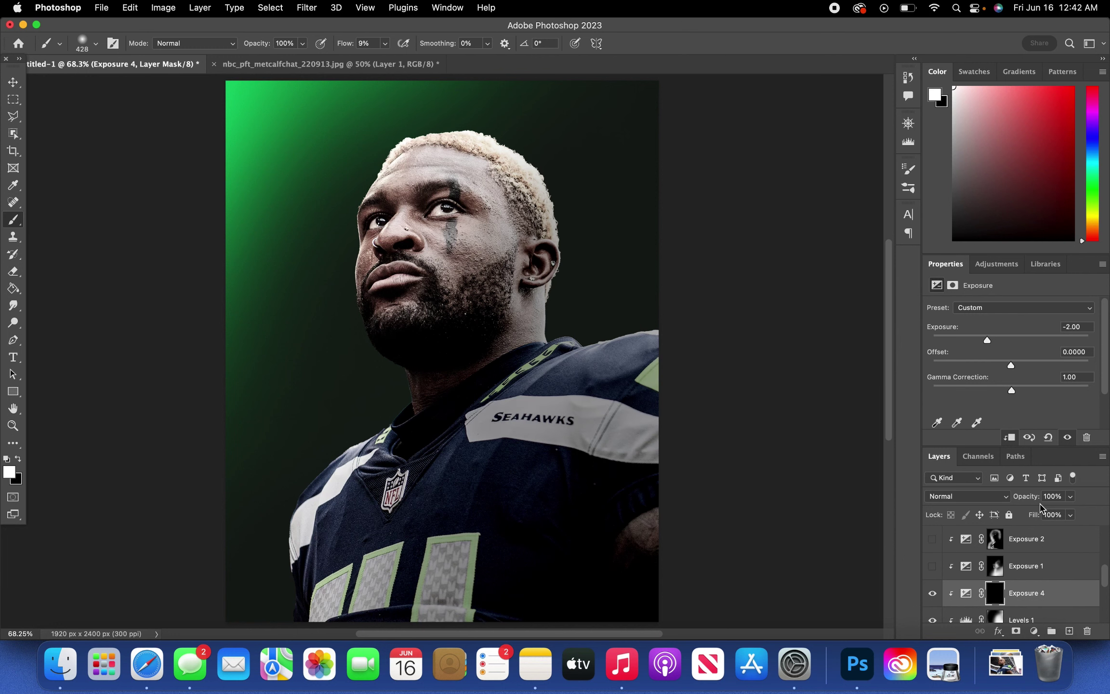
pyautogui.moveTo(501, 262)
pyautogui.mouseDown()
pyautogui.moveTo(514, 230)
pyautogui.moveTo(483, 304)
pyautogui.moveTo(497, 305)
pyautogui.moveTo(471, 335)
pyautogui.moveTo(444, 334)
pyautogui.moveTo(511, 301)
pyautogui.mouseUp()
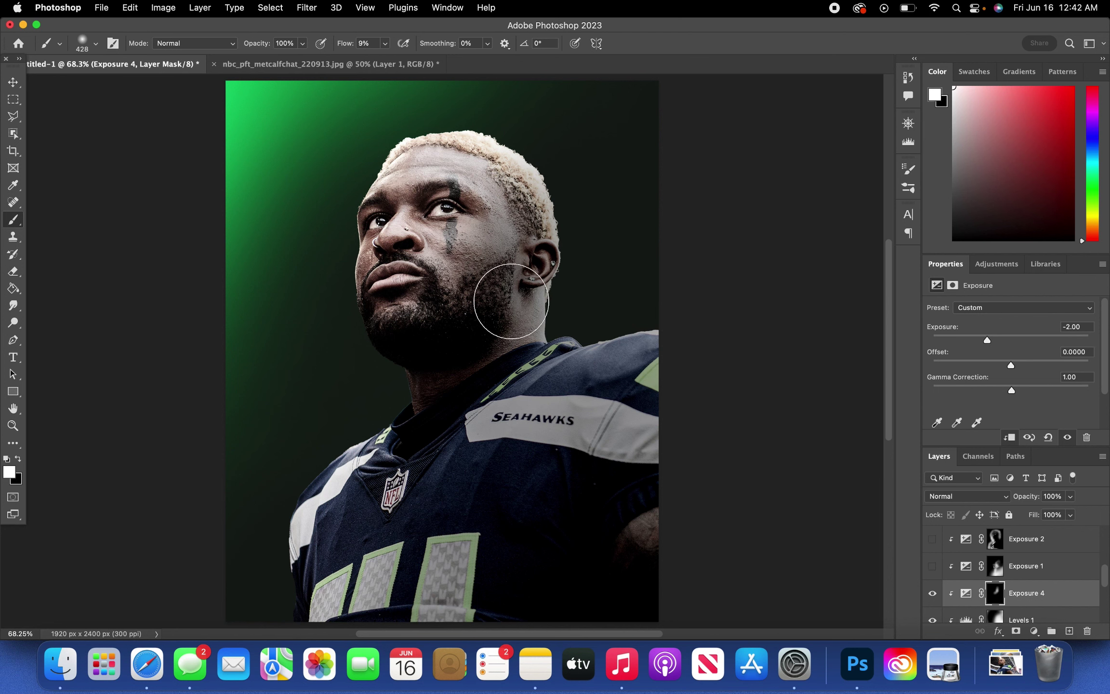
pyautogui.press('x')
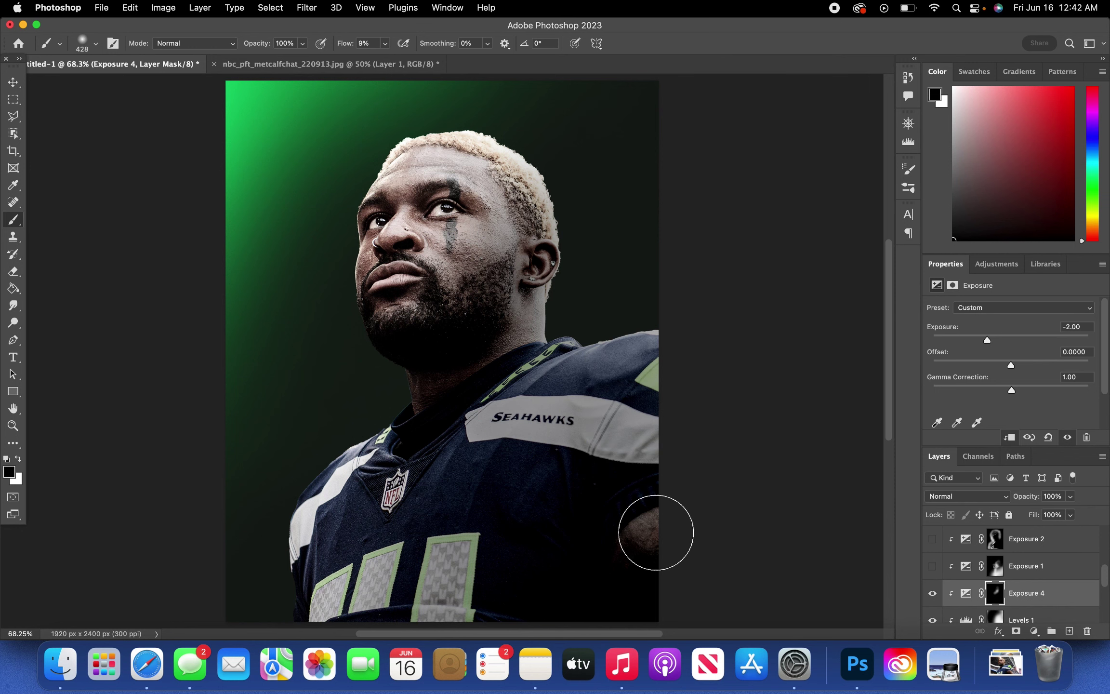
pyautogui.scroll(-2, 655, 532)
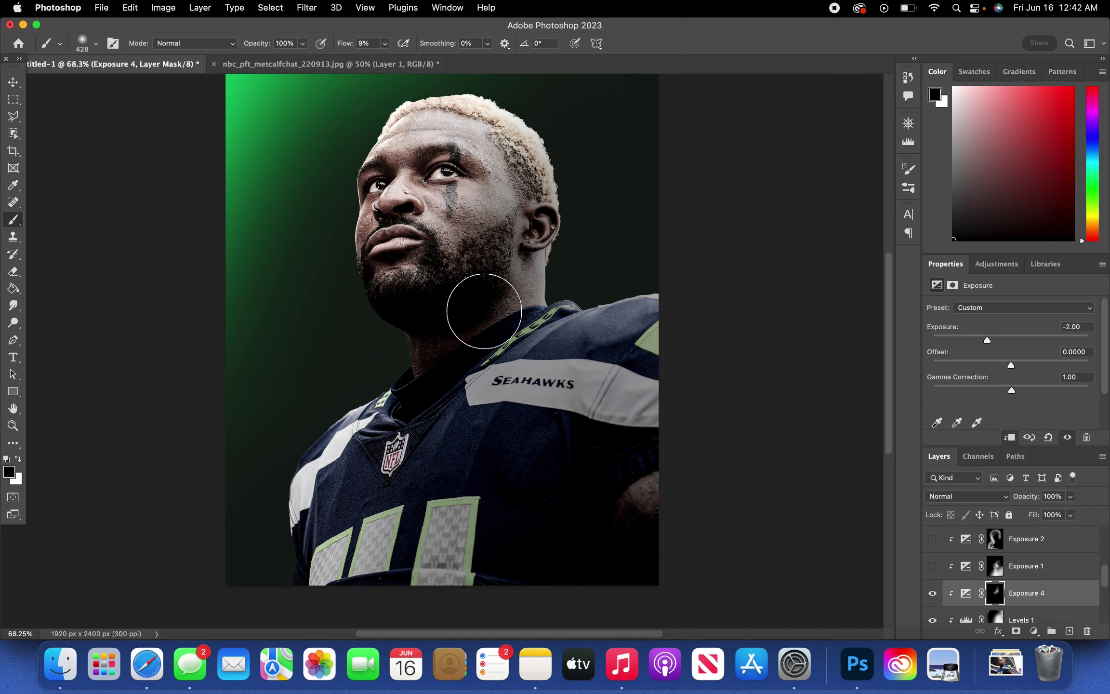
pyautogui.press('x')
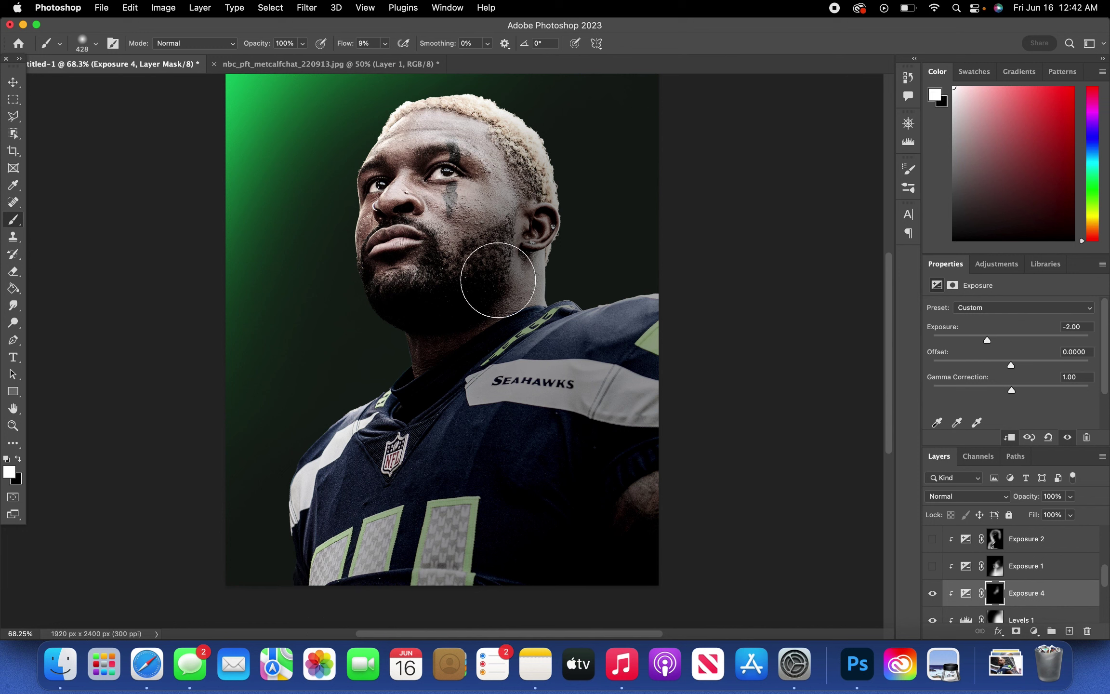
pyautogui.moveTo(504, 230); pyautogui.dragTo(475, 328)
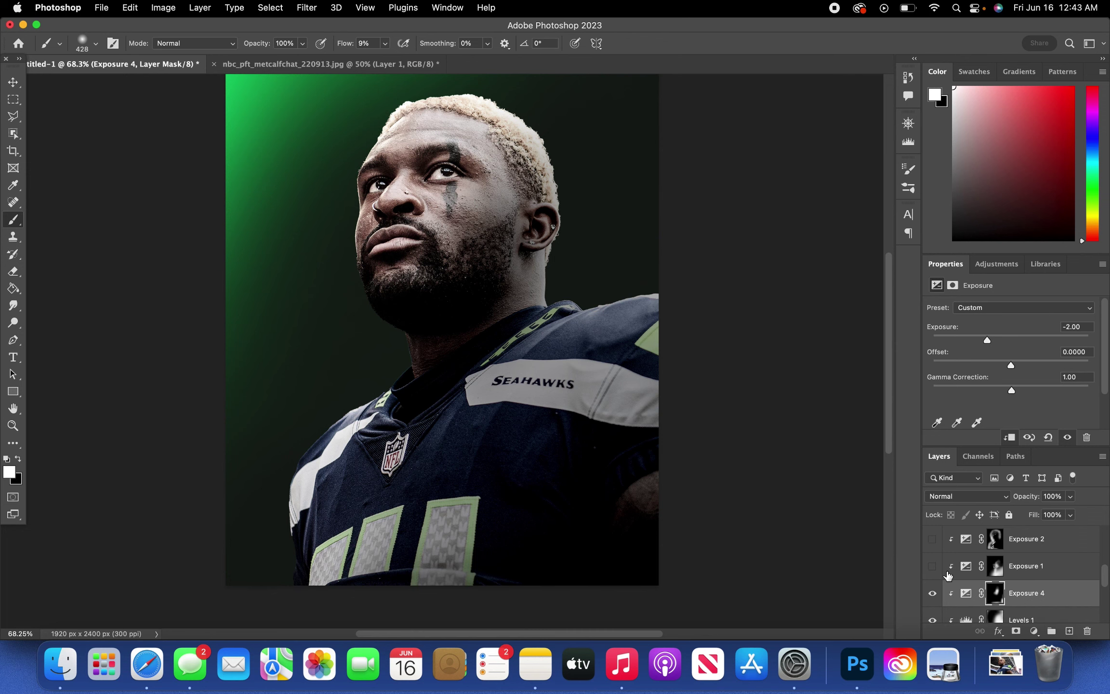
pyautogui.click(932, 592)
pyautogui.click(933, 593)
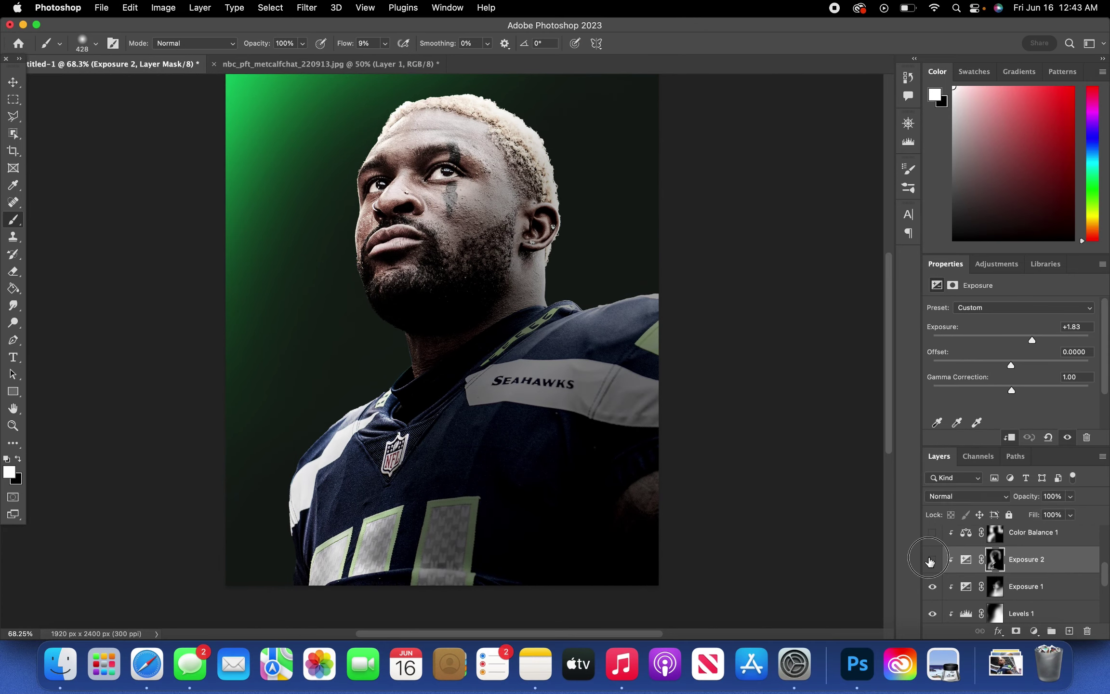
# Hide Exposure 2, add a clipped Exposure adjustment of +1.83 directly beneath it, and invert the new layer's mask to black.
pyautogui.click(931, 560)
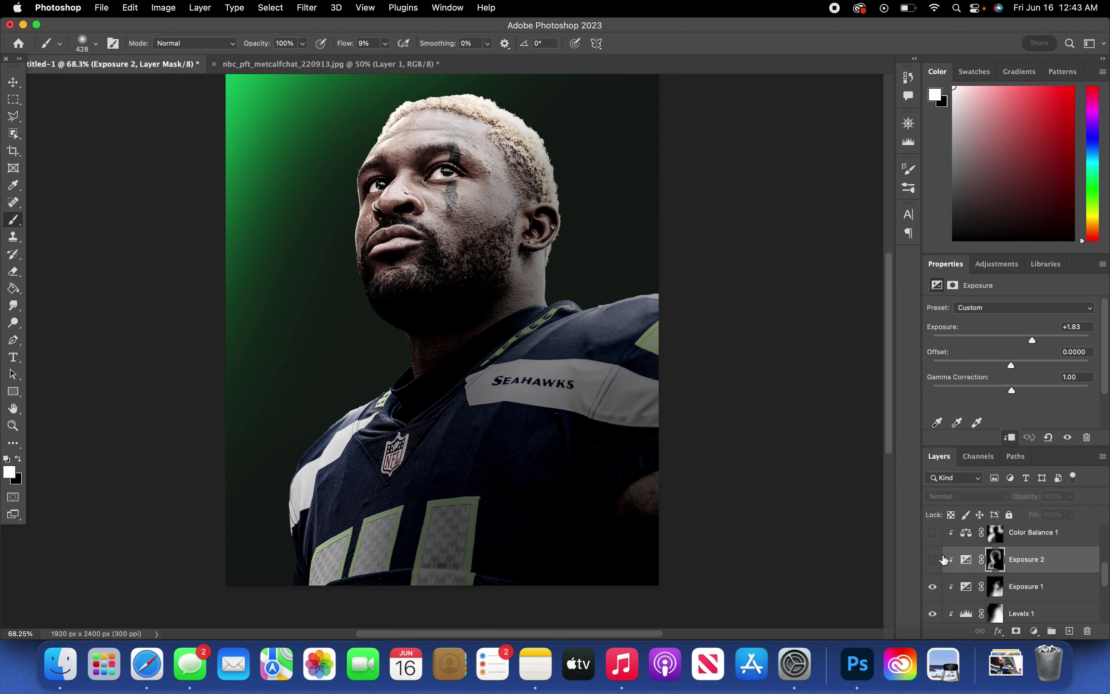
pyautogui.click(1034, 631)
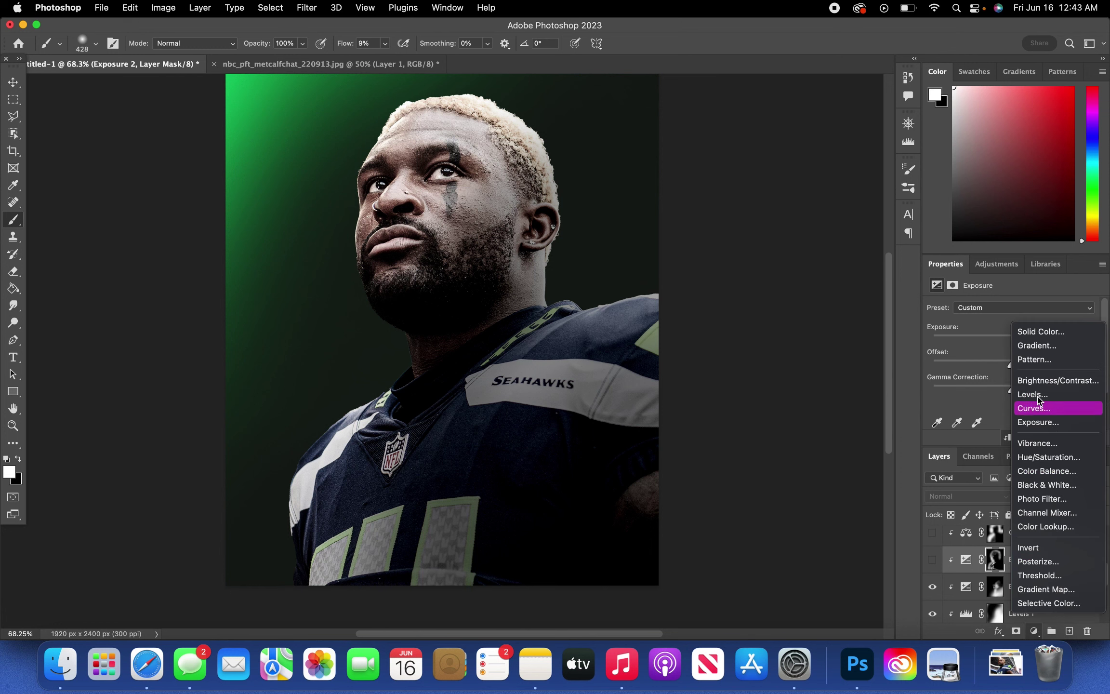
pyautogui.click(1040, 423)
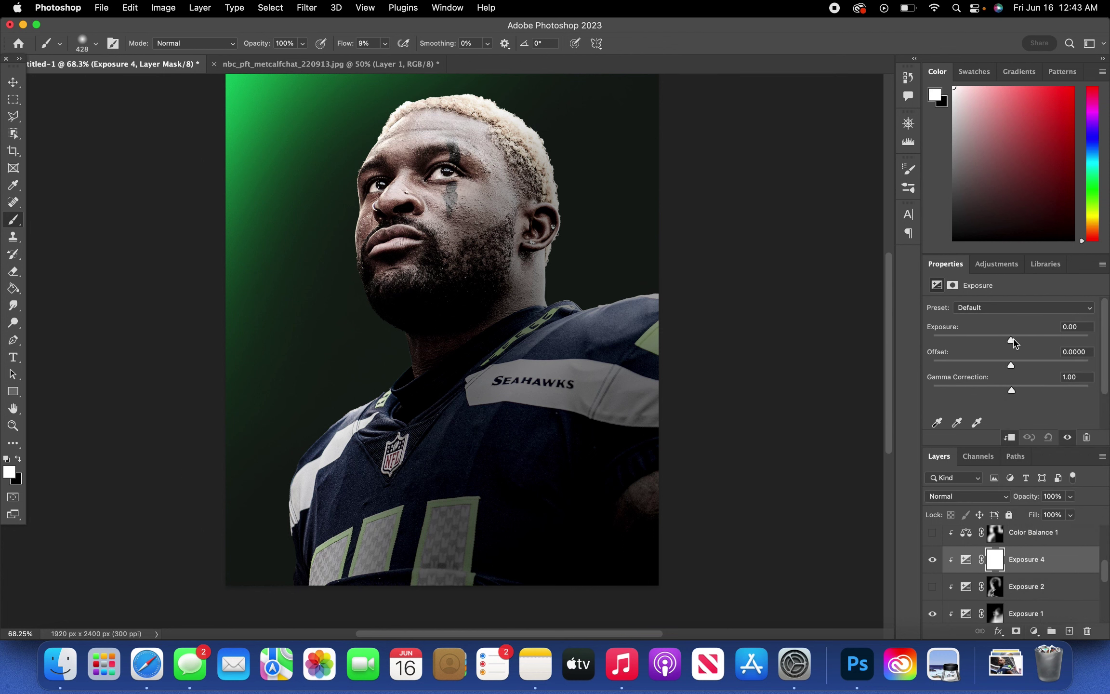
pyautogui.moveTo(1013, 342); pyautogui.dragTo(1034, 347)
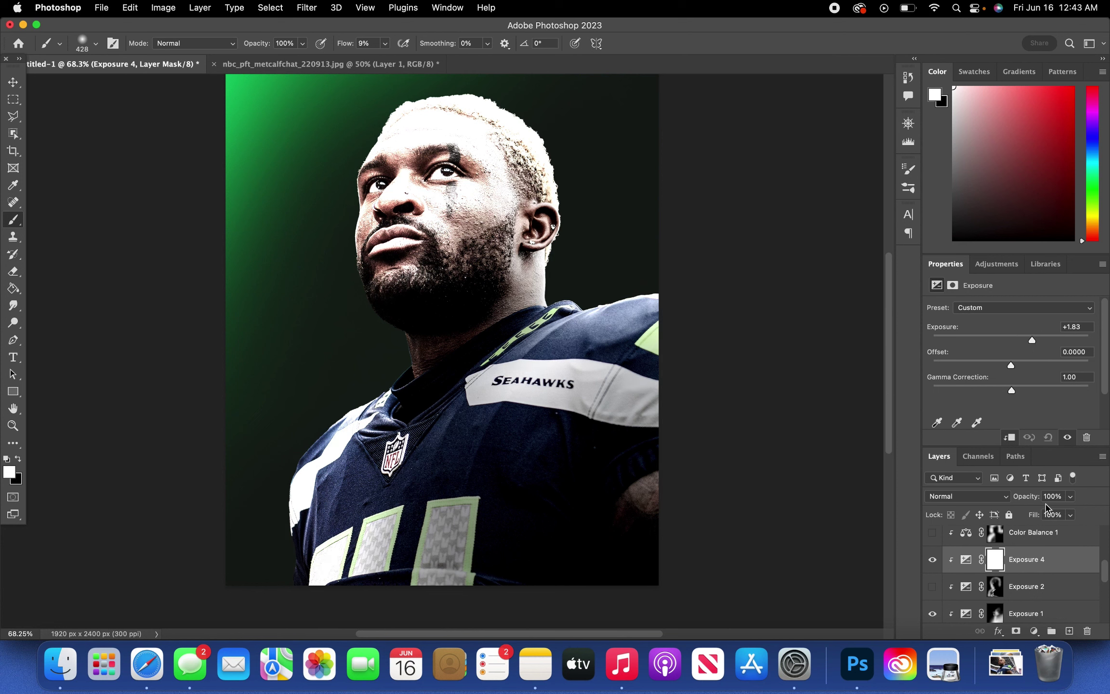
pyautogui.press('super+i')
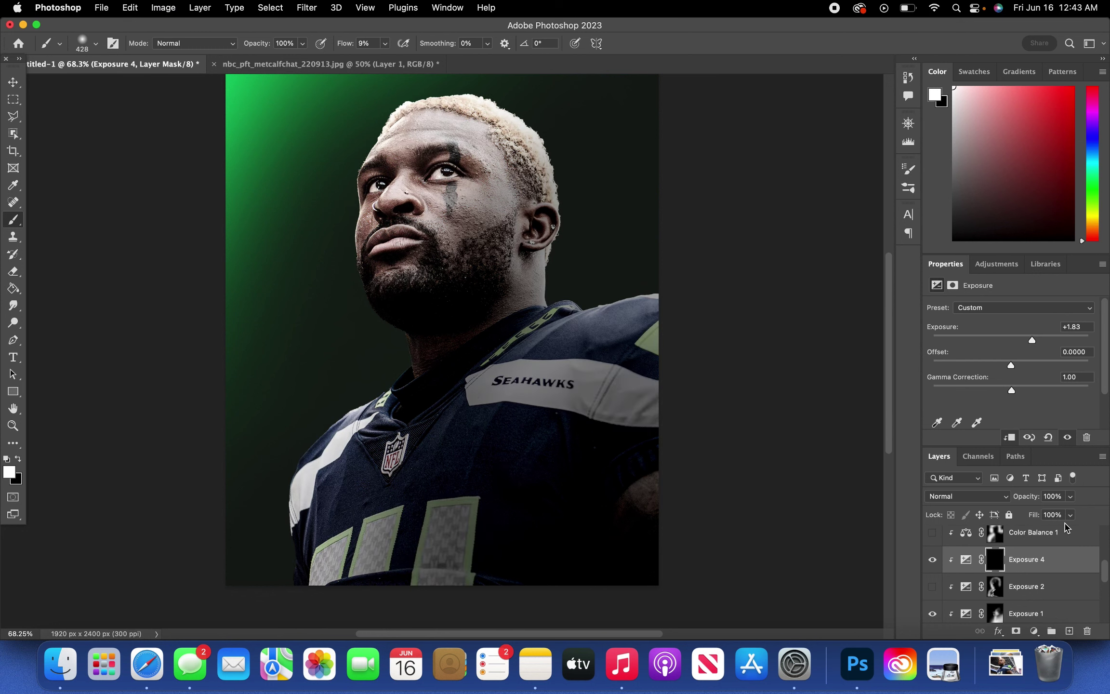
pyautogui.moveTo(1054, 574)
pyautogui.mouseDown()
pyautogui.moveTo(1051, 598)
pyautogui.moveTo(1046, 584)
pyautogui.mouseUp()
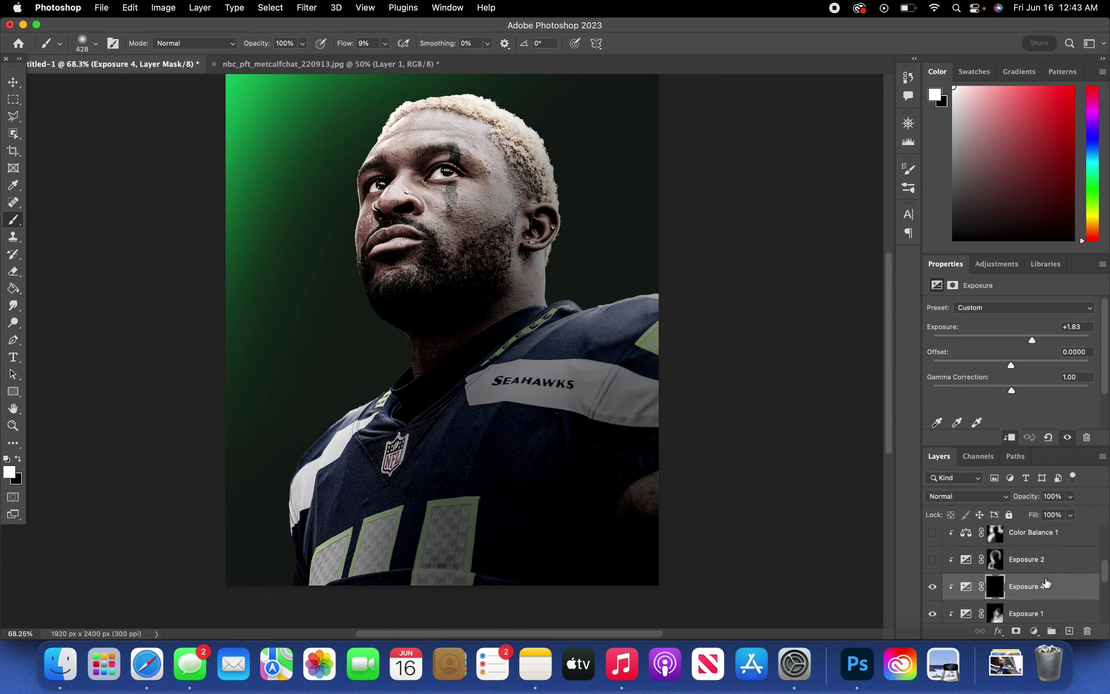
# Reduce the soft round brush to 220 px and paint highlights on the Exposure 4 mask along the face's front edge up to the hairline.
pyautogui.scroll(6, 387, 213)
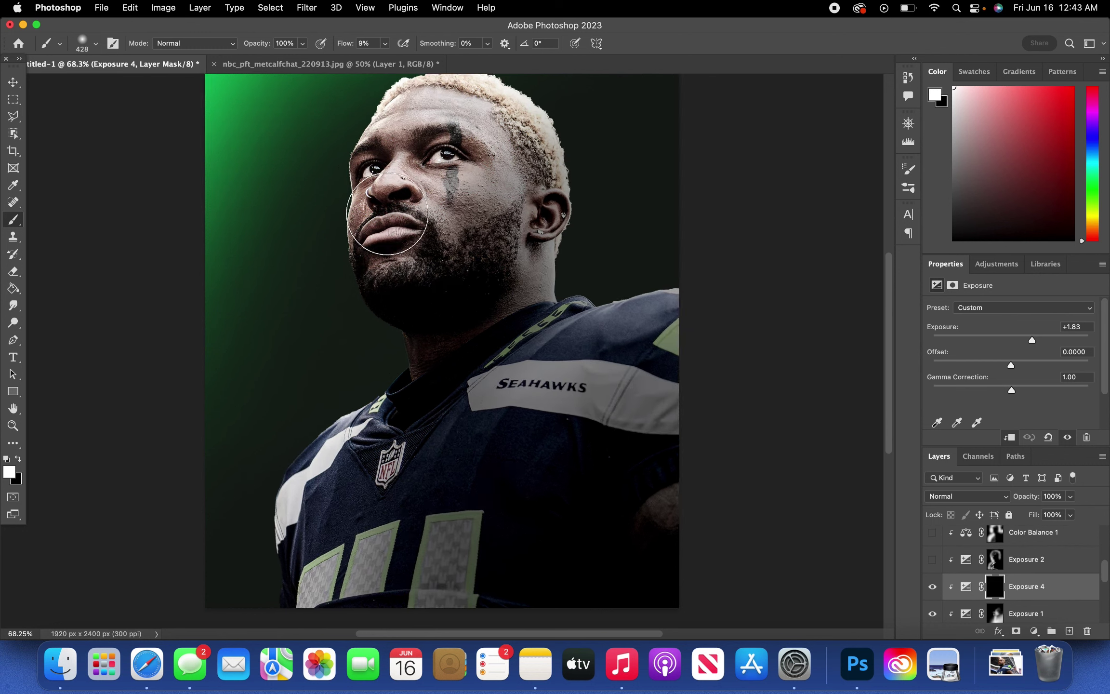
pyautogui.scroll(-5, 387, 212)
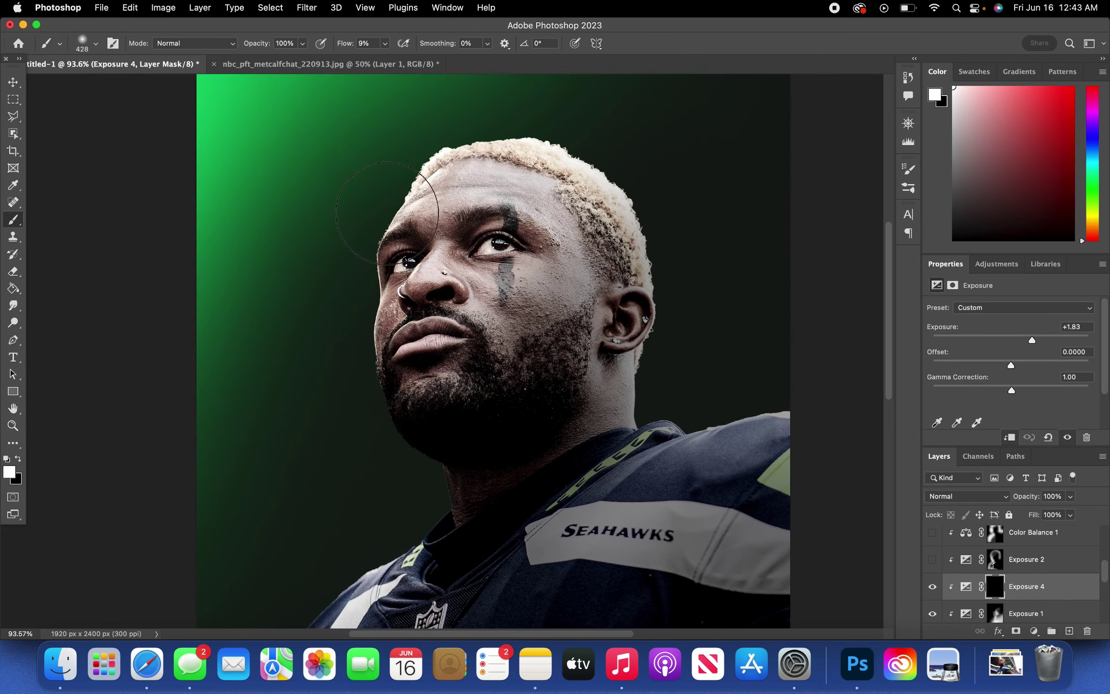
pyautogui.scroll(3, 386, 213)
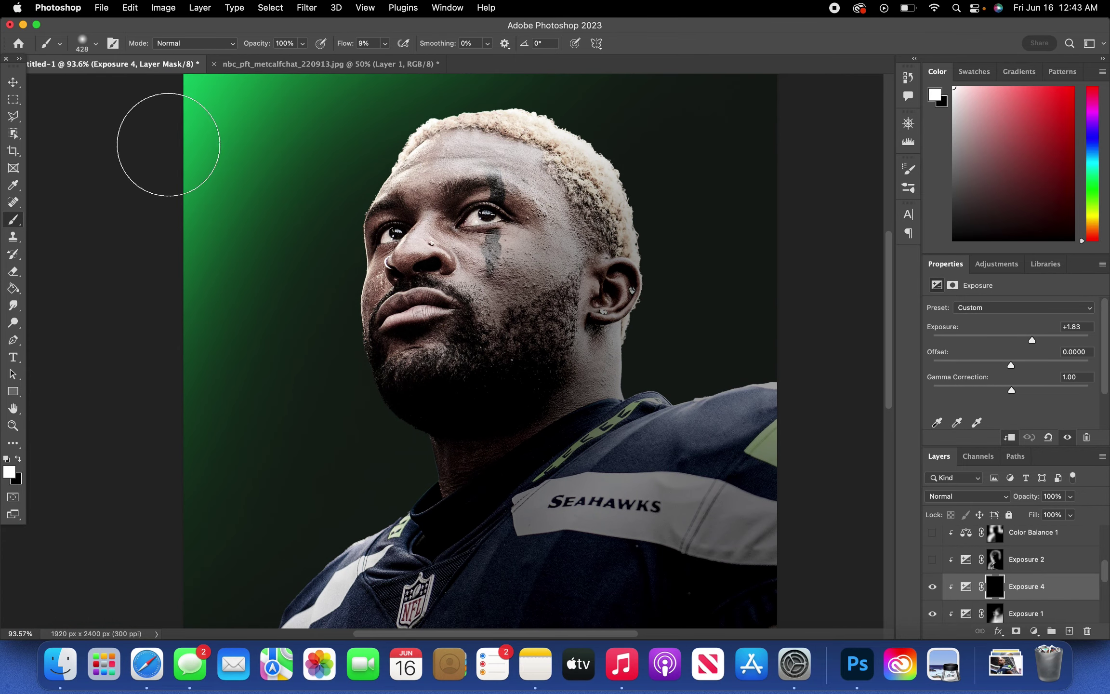
pyautogui.click(95, 44)
pyautogui.moveTo(143, 84); pyautogui.dragTo(139, 85)
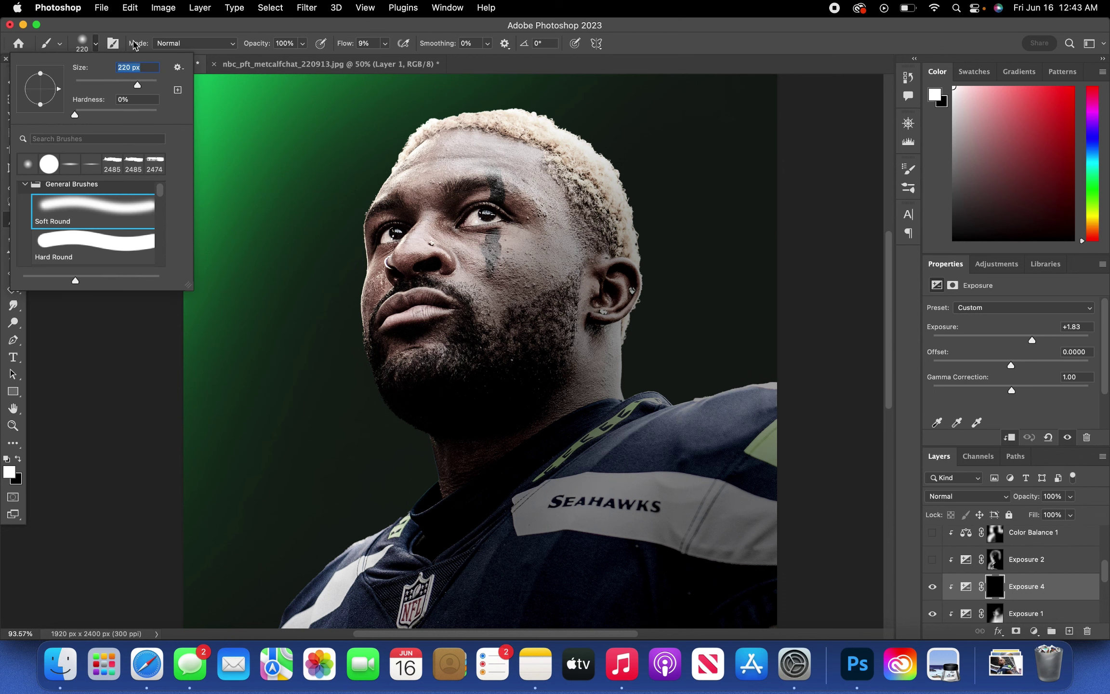
pyautogui.click(130, 27)
pyautogui.scroll(5, 354, 349)
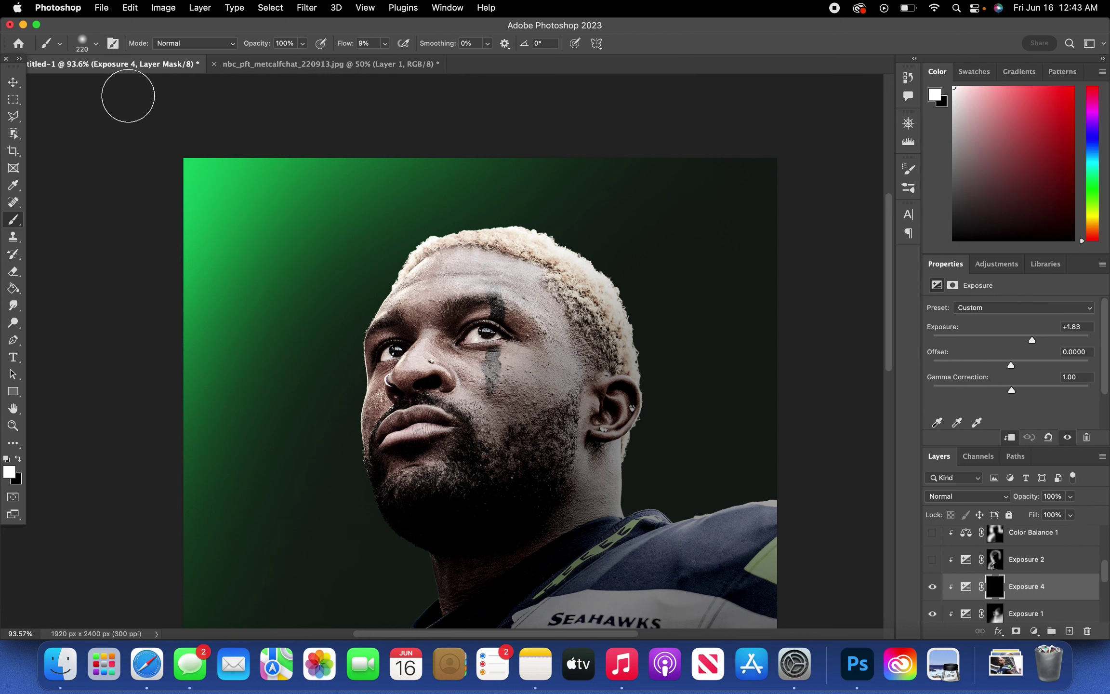
pyautogui.scroll(-2, 194, 164)
pyautogui.scroll(-1, 188, 144)
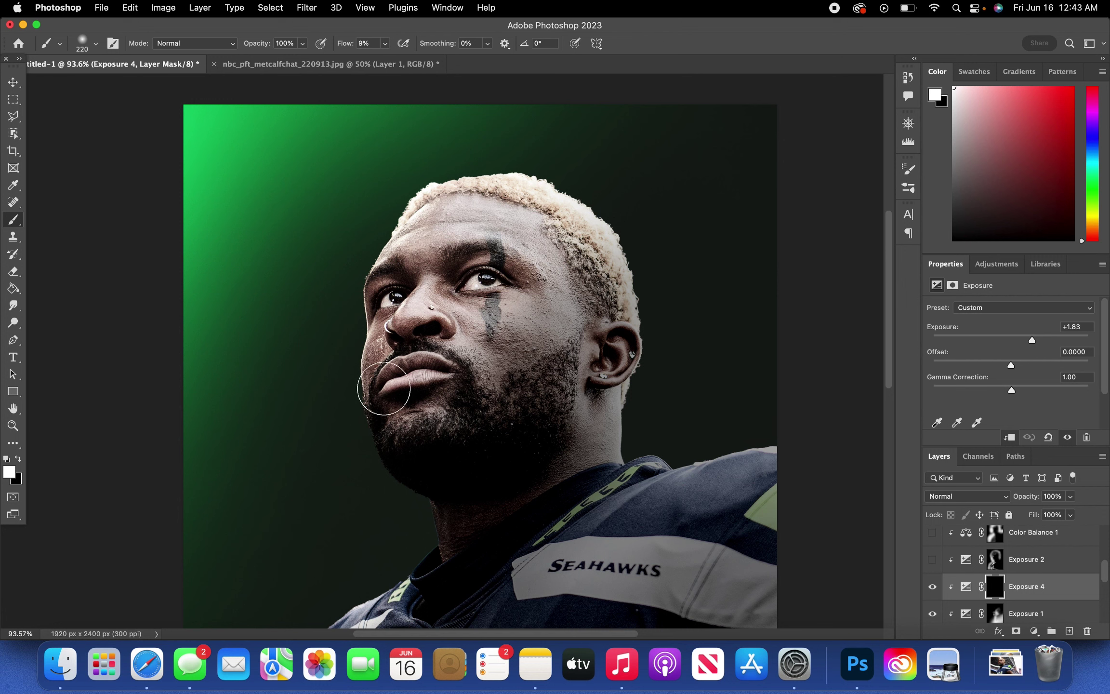
pyautogui.moveTo(359, 381)
pyautogui.mouseDown()
pyautogui.moveTo(358, 292)
pyautogui.moveTo(428, 183)
pyautogui.mouseUp()
# Paint highlights on the Exposure 4 mask along the front of the neck and collar, the back of the neck, and the back of the head.
pyautogui.scroll(-10, 657, 203)
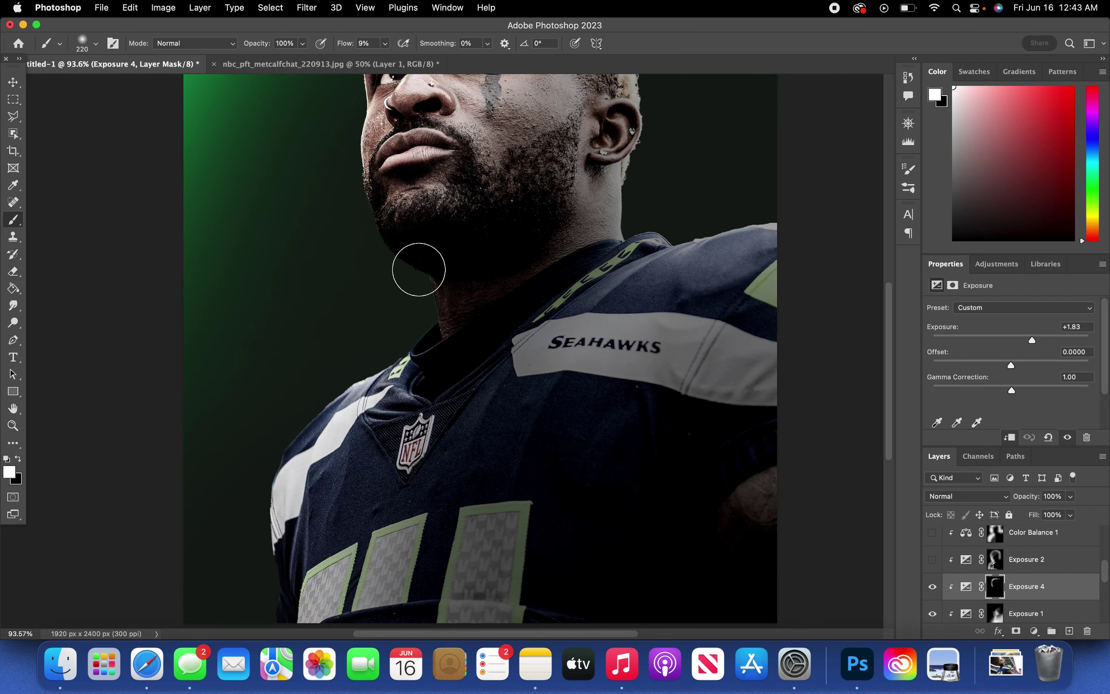
pyautogui.moveTo(407, 325)
pyautogui.mouseDown()
pyautogui.moveTo(415, 365)
pyautogui.moveTo(357, 376)
pyautogui.moveTo(380, 376)
pyautogui.moveTo(253, 527)
pyautogui.moveTo(398, 385)
pyautogui.moveTo(422, 428)
pyautogui.moveTo(410, 405)
pyautogui.moveTo(454, 378)
pyautogui.moveTo(456, 392)
pyautogui.moveTo(526, 336)
pyautogui.moveTo(461, 406)
pyautogui.moveTo(373, 411)
pyautogui.moveTo(414, 447)
pyautogui.moveTo(462, 367)
pyautogui.moveTo(369, 441)
pyautogui.moveTo(387, 444)
pyautogui.moveTo(412, 340)
pyautogui.mouseUp()
pyautogui.scroll(5, 445, 318)
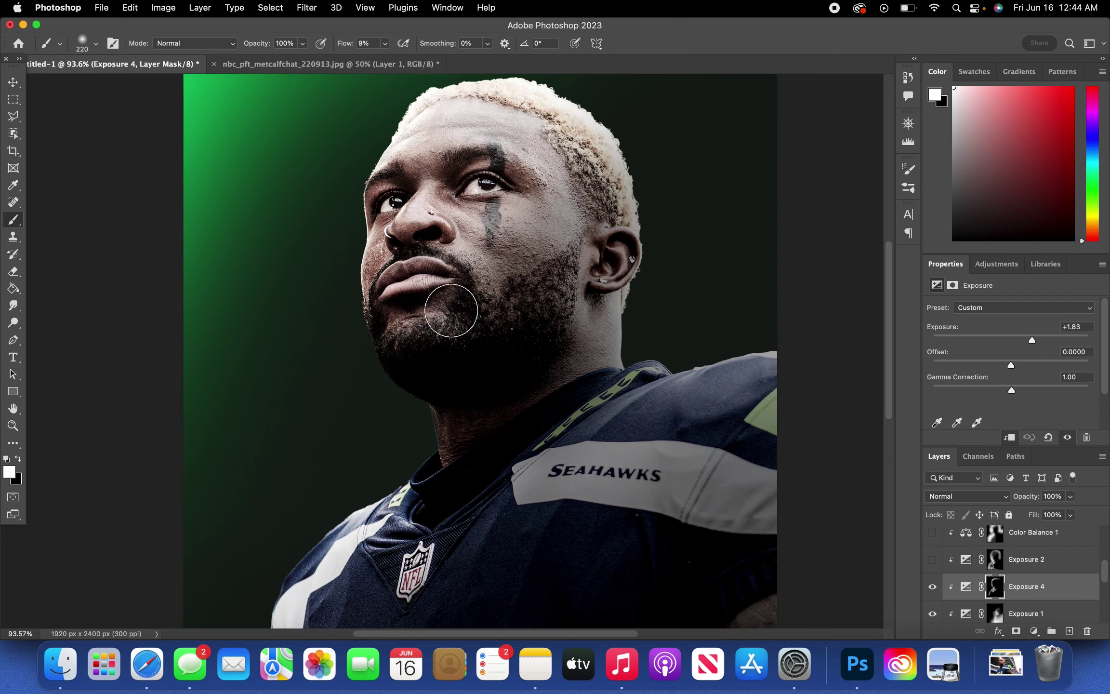
pyautogui.hscroll(3, 631, 313)
pyautogui.scroll(1, 602, 327)
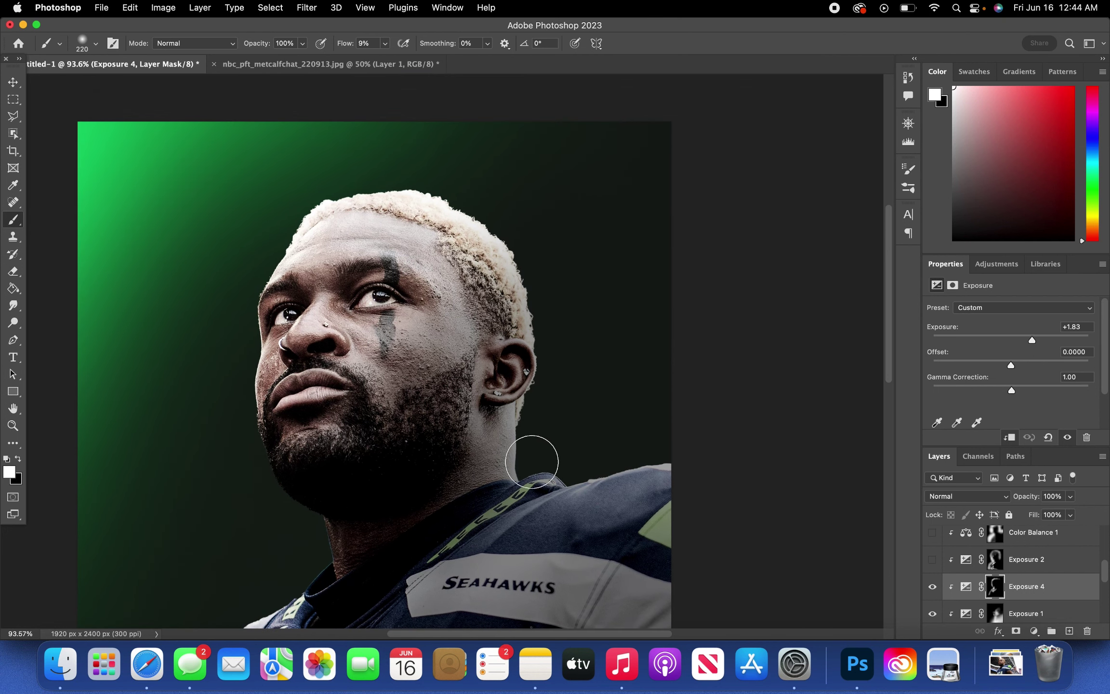
pyautogui.moveTo(511, 455)
pyautogui.mouseDown()
pyautogui.moveTo(506, 434)
pyautogui.moveTo(528, 436)
pyautogui.mouseUp()
pyautogui.moveTo(532, 287); pyautogui.dragTo(536, 377)
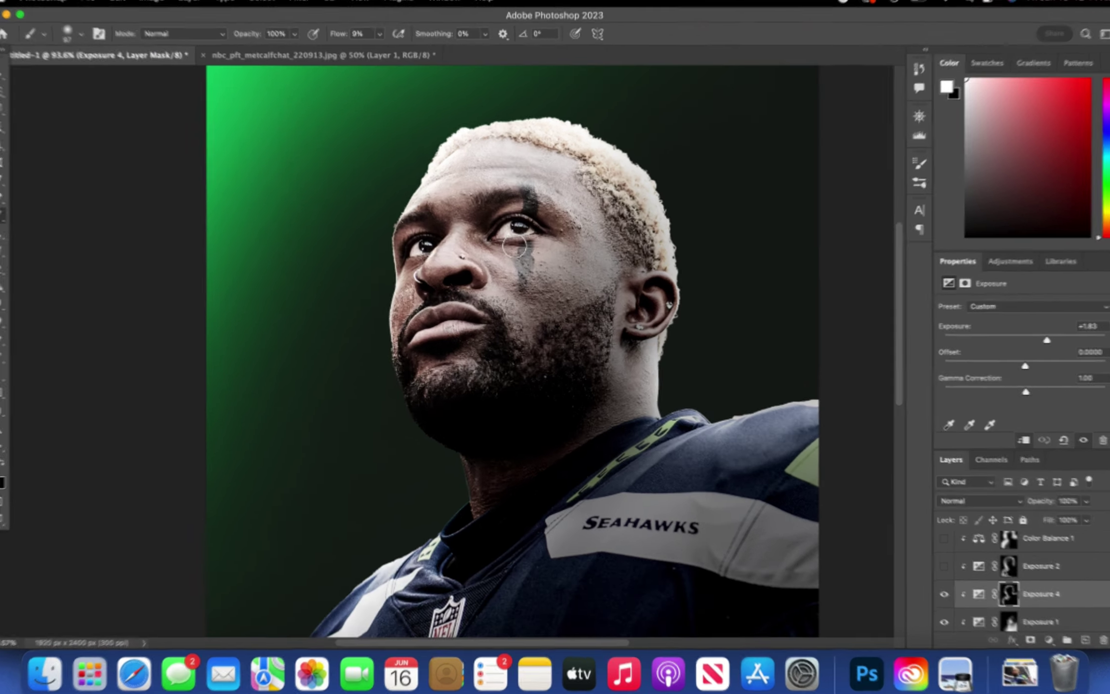
# Compare the face with Exposure 4 and Exposure 2 alternately shown and hidden, leaving Exposure 4 visible.
pyautogui.scroll(4, 515, 249)
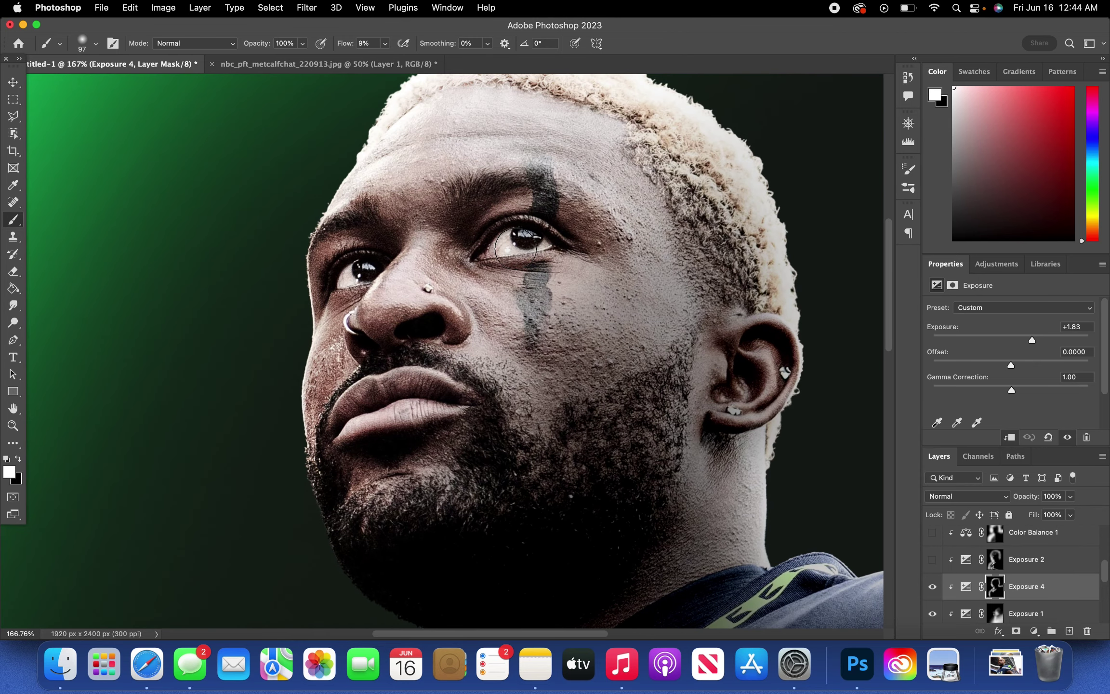
pyautogui.click(933, 587)
pyautogui.click(932, 561)
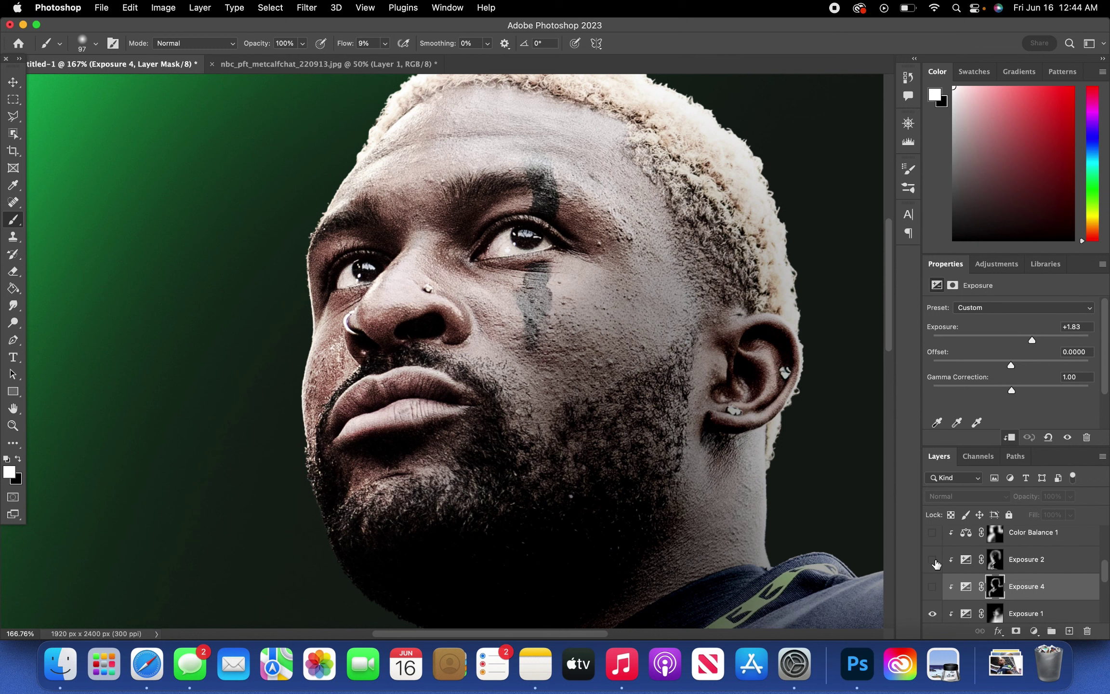
pyautogui.click(933, 561)
pyautogui.click(933, 587)
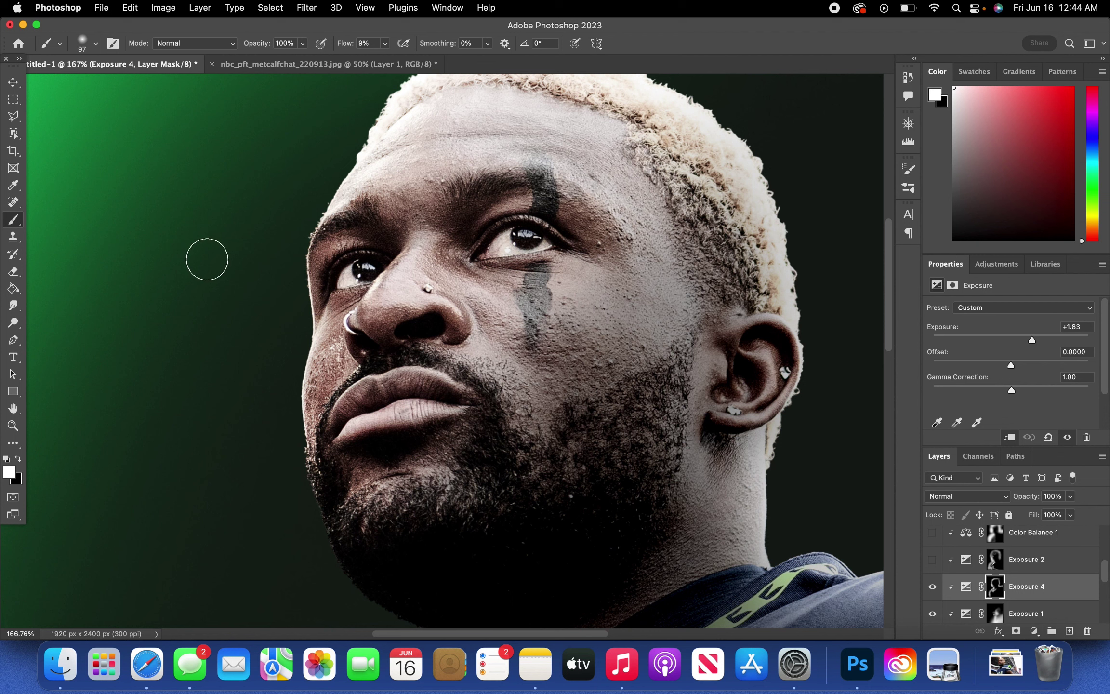
# Paint finer highlights on the Exposure 4 mask over the nose, brow area and front edge of the cheek.
pyautogui.scroll(4, 446, 306)
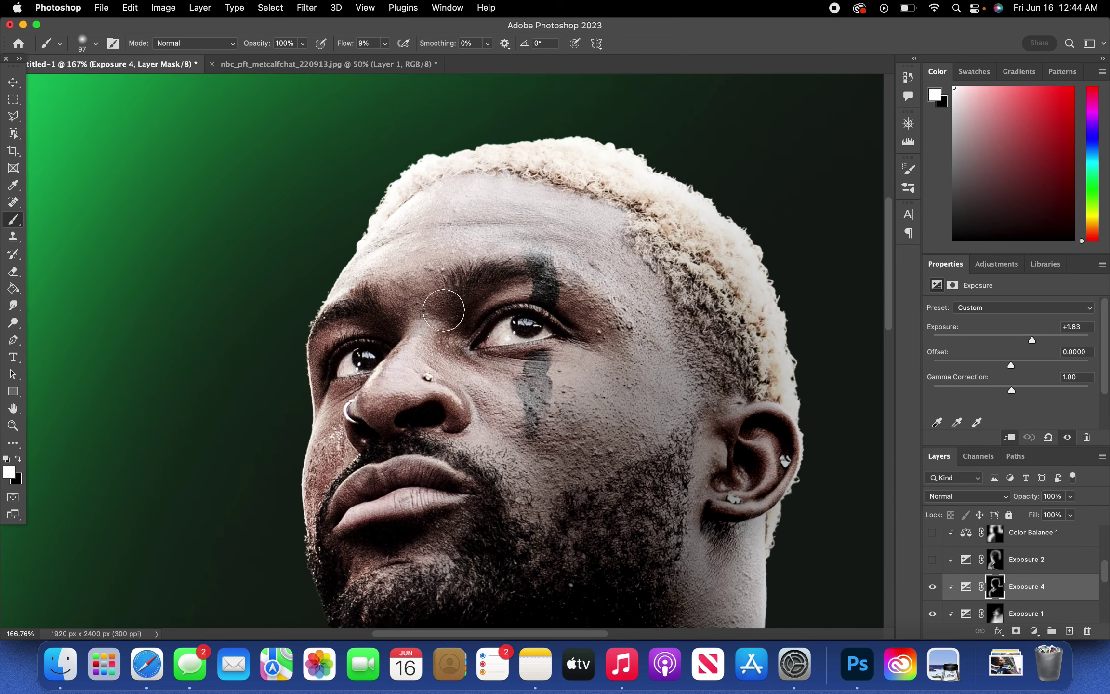
pyautogui.scroll(-4, 446, 307)
pyautogui.scroll(3, 457, 350)
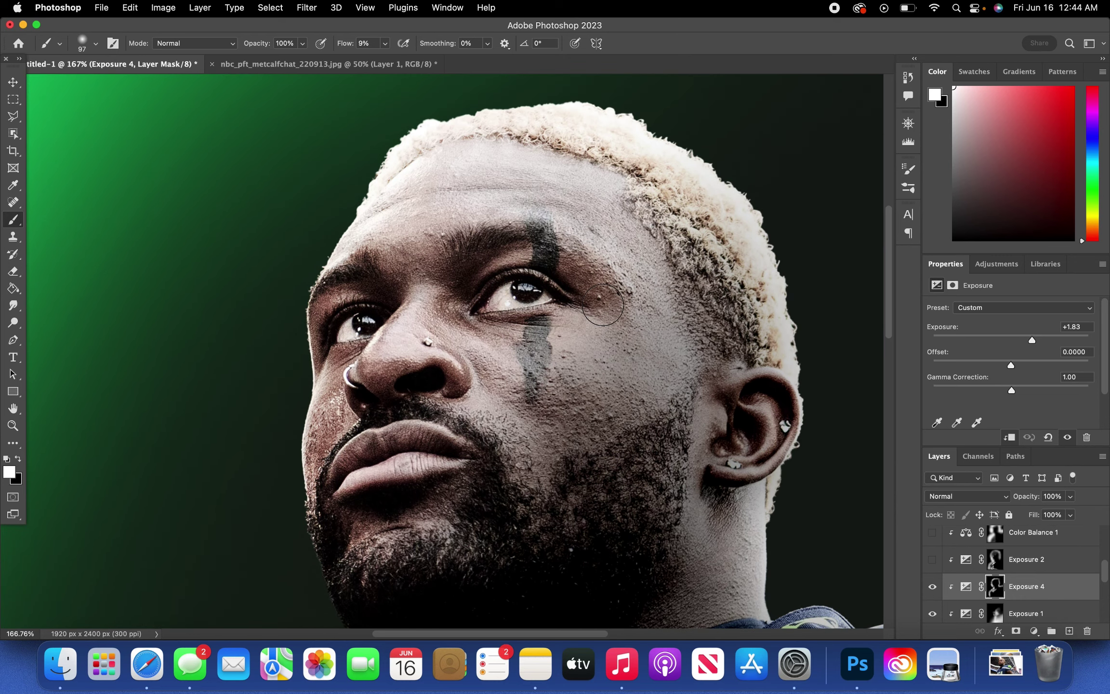
pyautogui.scroll(2, 462, 240)
pyautogui.scroll(5, 607, 226)
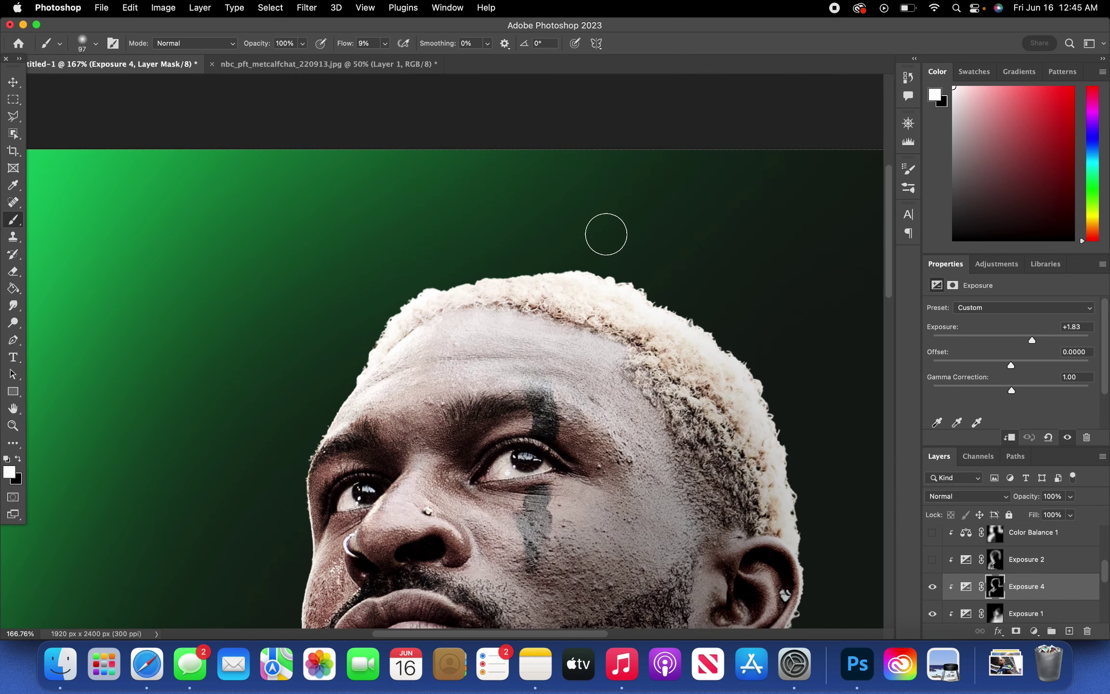
pyautogui.scroll(-5, 505, 359)
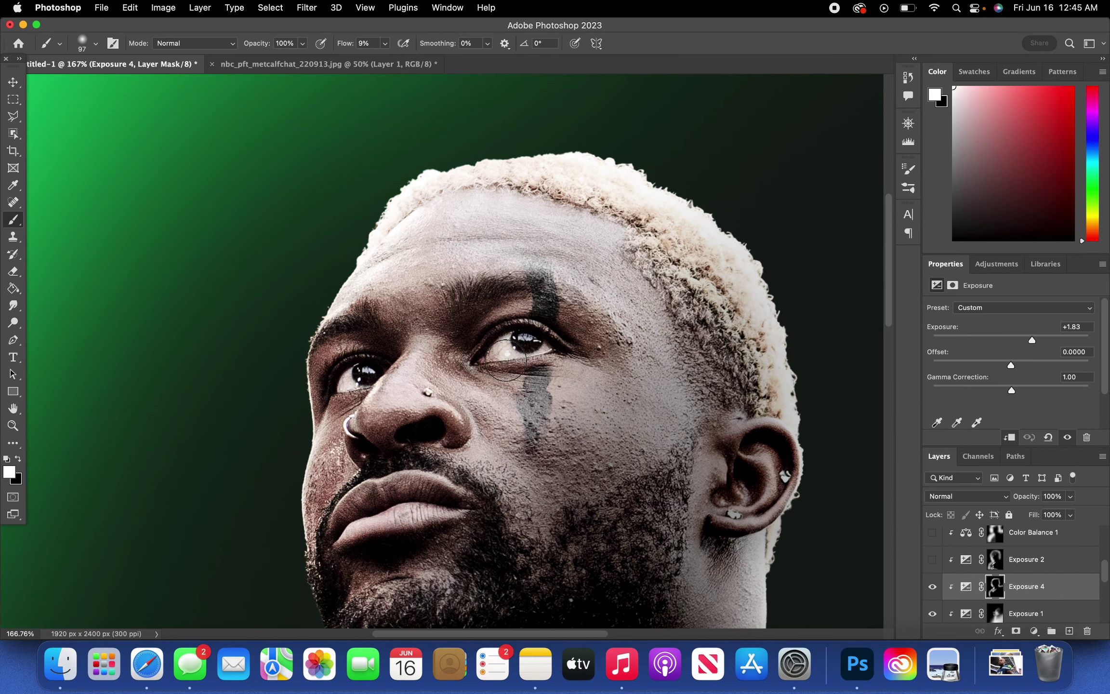
pyautogui.moveTo(392, 374)
pyautogui.mouseDown()
pyautogui.moveTo(375, 410)
pyautogui.moveTo(477, 415)
pyautogui.mouseUp()
pyautogui.moveTo(354, 298)
pyautogui.mouseDown()
pyautogui.moveTo(532, 255)
pyautogui.moveTo(594, 290)
pyautogui.mouseUp()
pyautogui.scroll(-4, 525, 362)
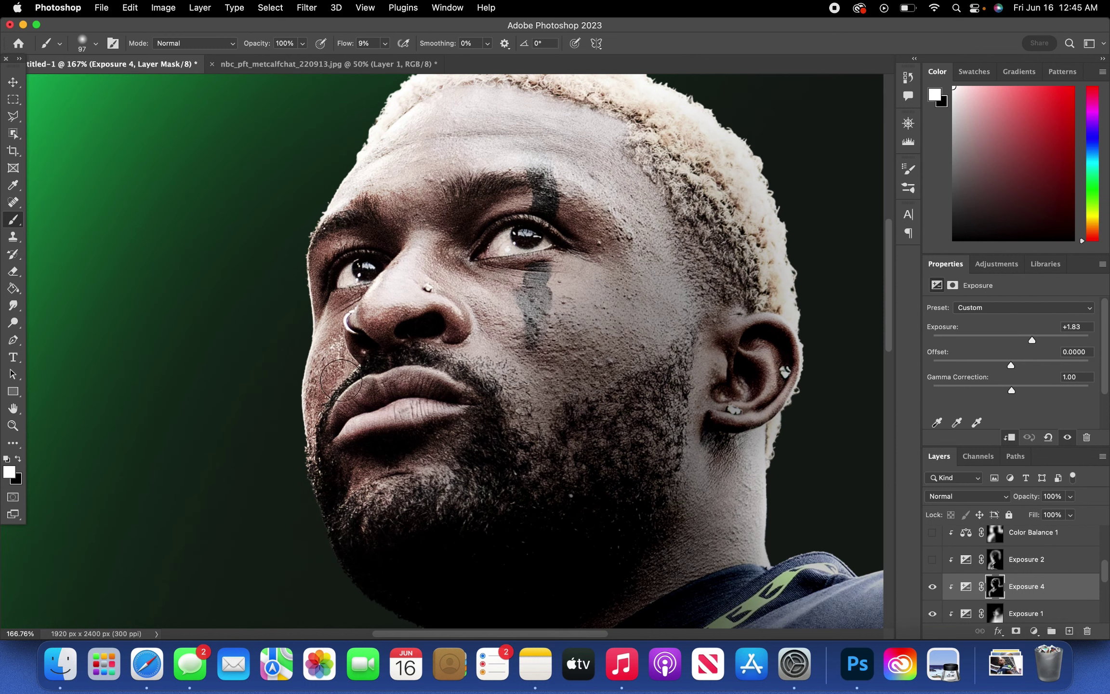
pyautogui.moveTo(299, 410); pyautogui.dragTo(305, 338)
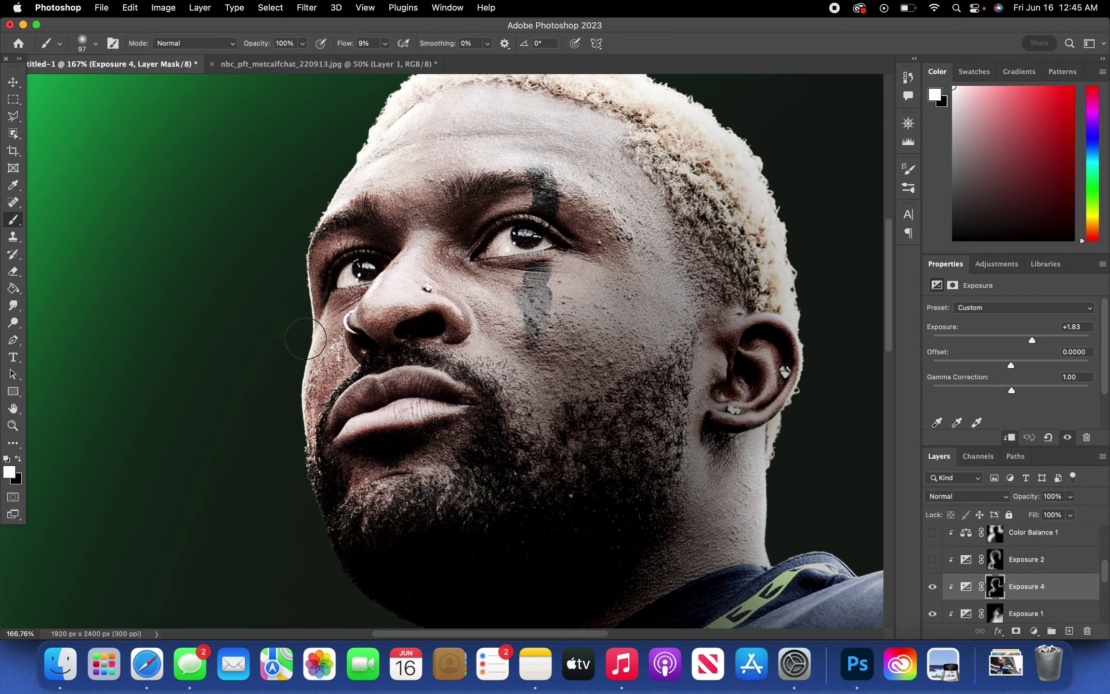
pyautogui.scroll(1, 751, 318)
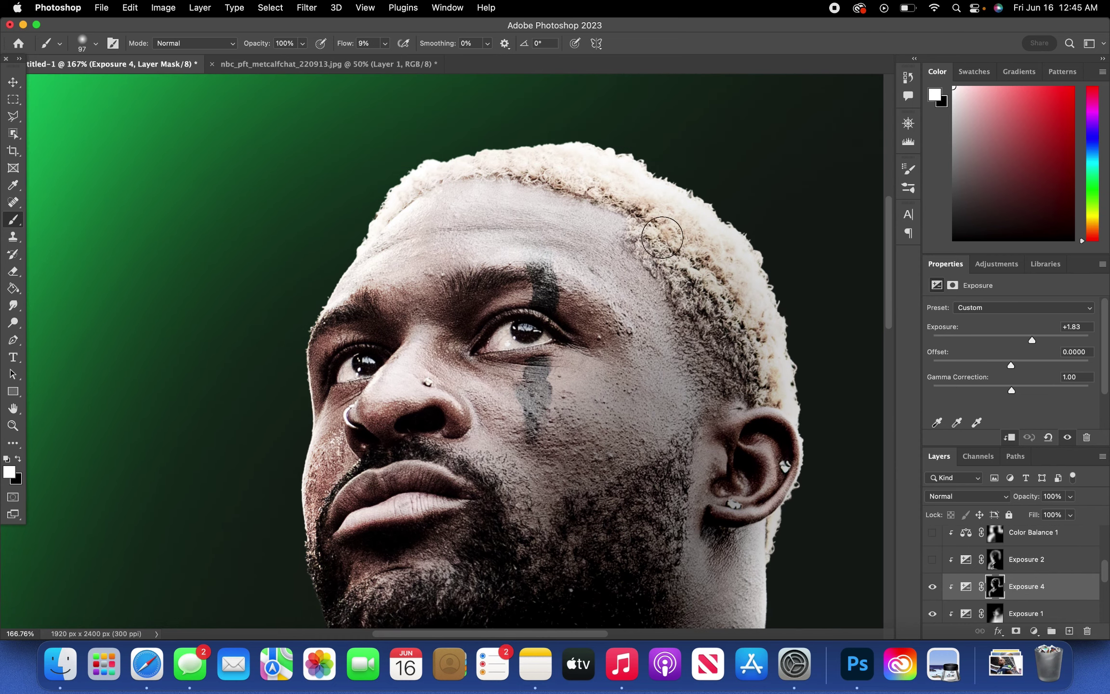
pyautogui.scroll(3, 700, 238)
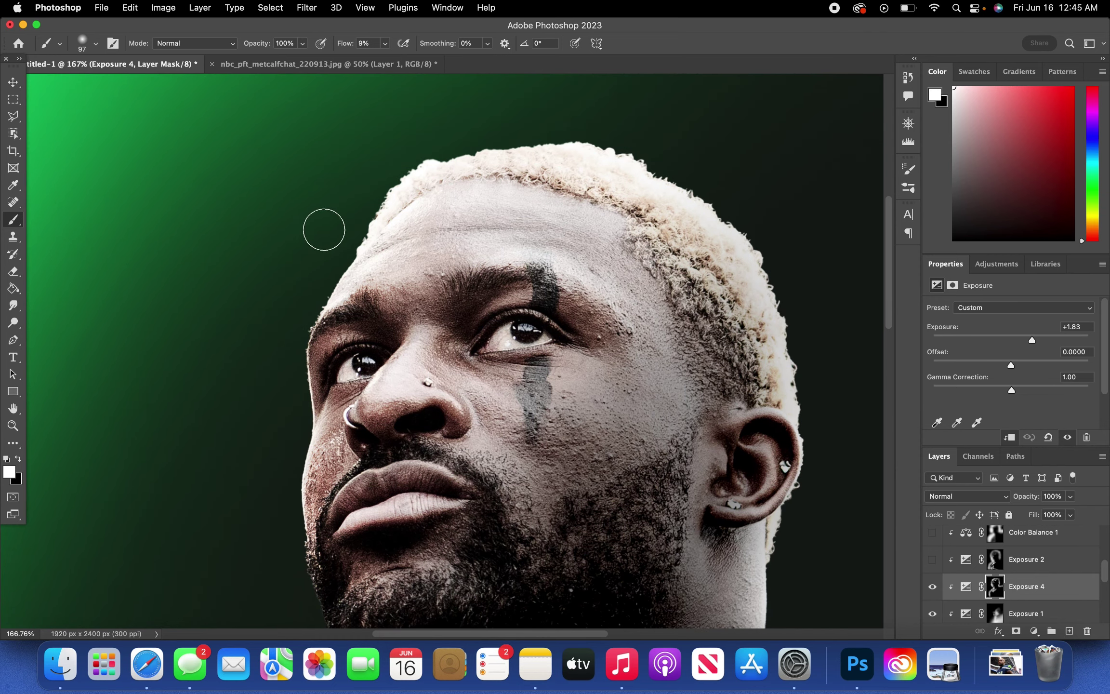
pyautogui.hscroll(-3, 285, 213)
pyautogui.scroll(1, 284, 213)
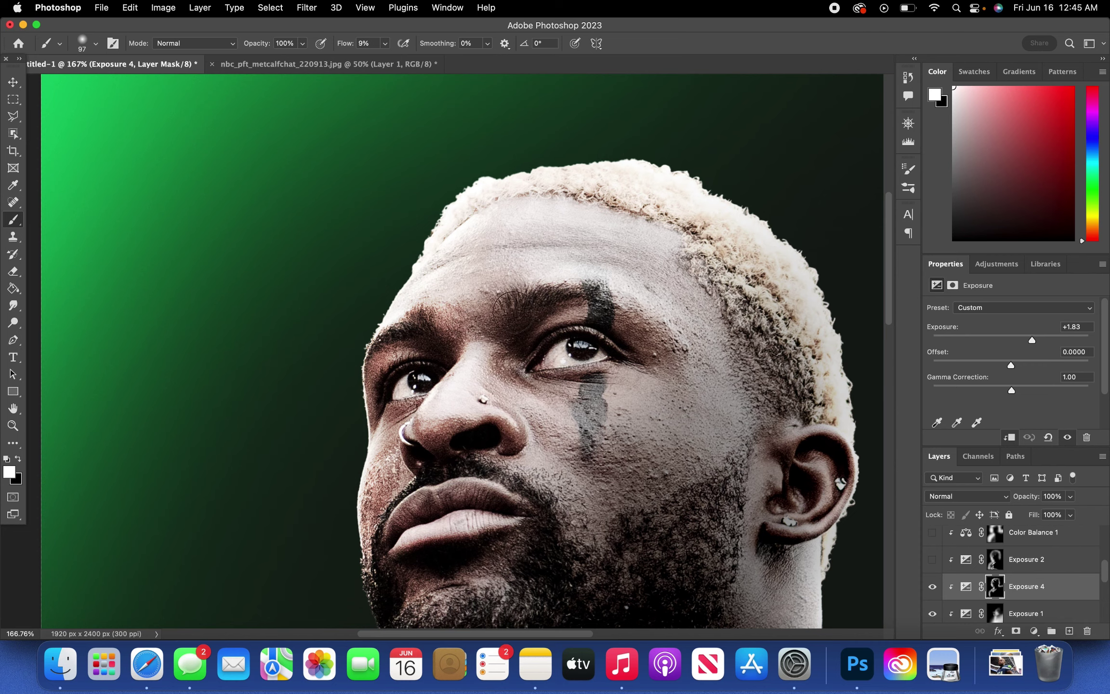
# Delete the hidden Exposure 2 layer, and select and show the Color Balance 1 adjustment over the player.
pyautogui.scroll(-4, 559, 372)
pyautogui.scroll(-3, 527, 525)
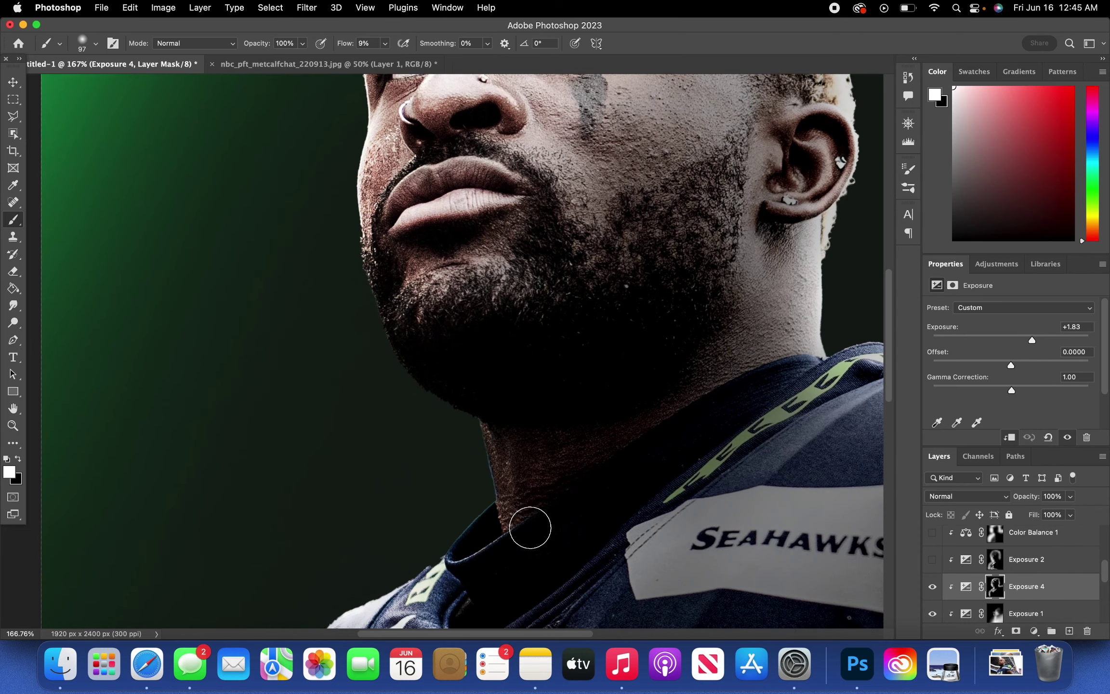
pyautogui.scroll(-2, 507, 466)
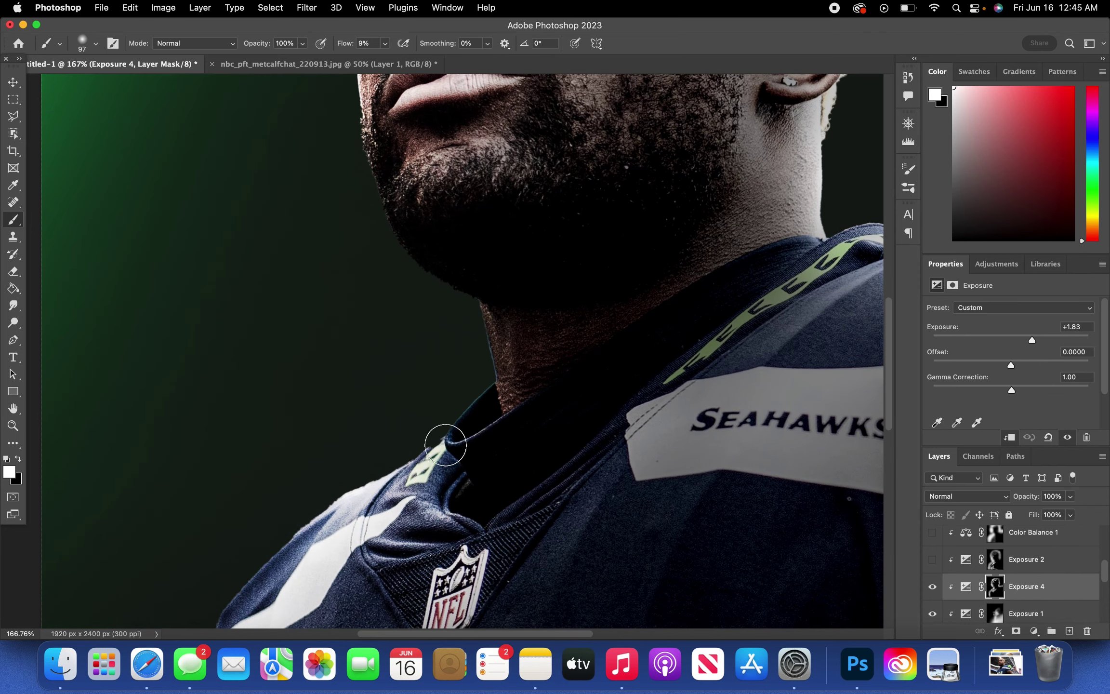
pyautogui.click(364, 8)
pyautogui.click(381, 131)
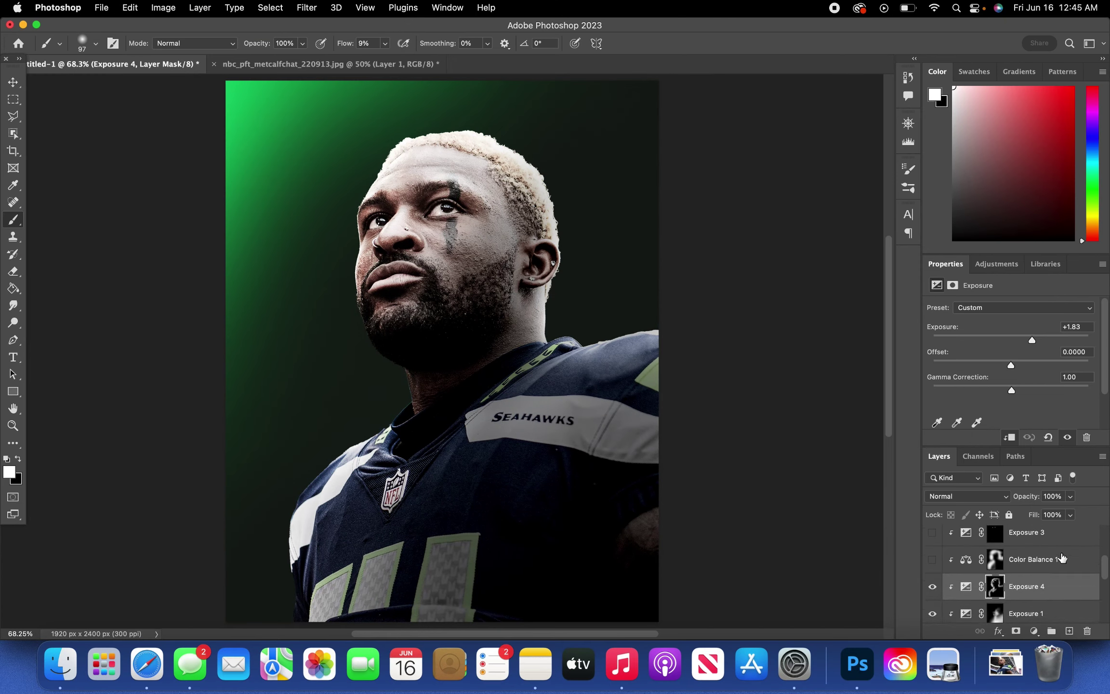
pyautogui.scroll(-1, 703, 397)
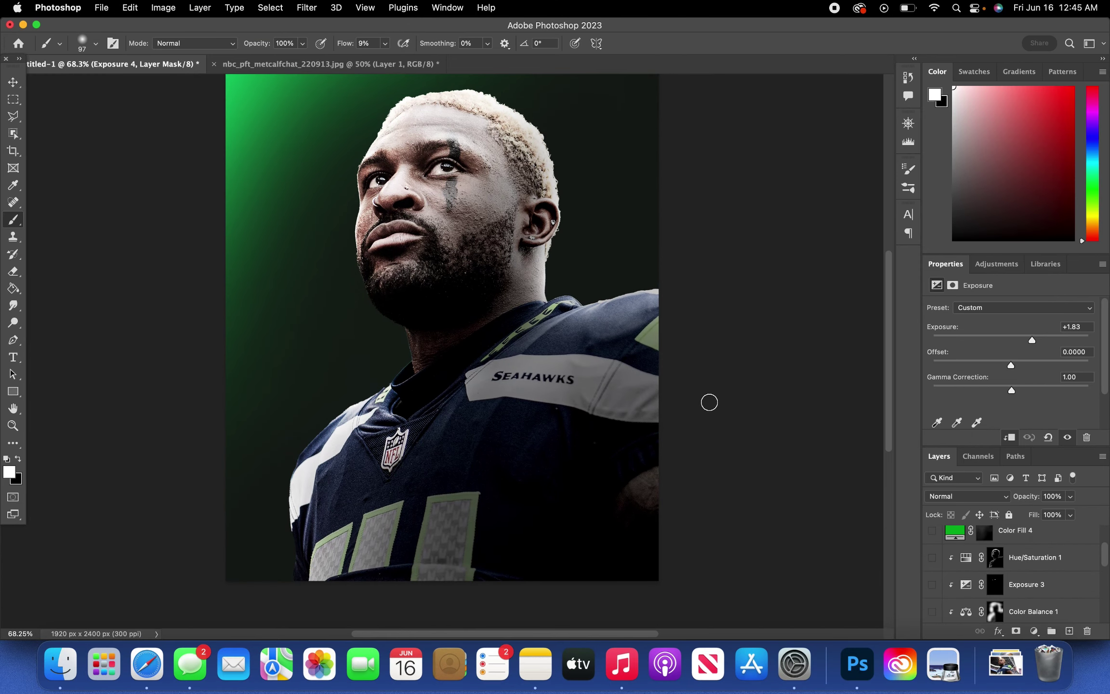
pyautogui.scroll(-3, 983, 588)
pyautogui.click(1034, 556)
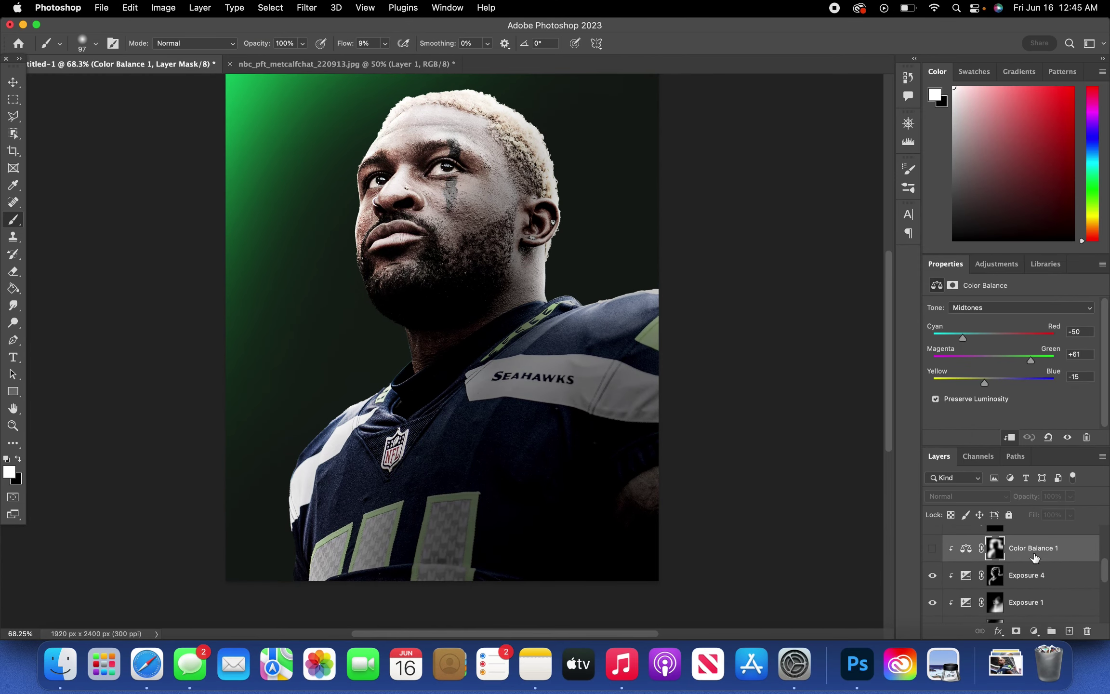
pyautogui.click(931, 549)
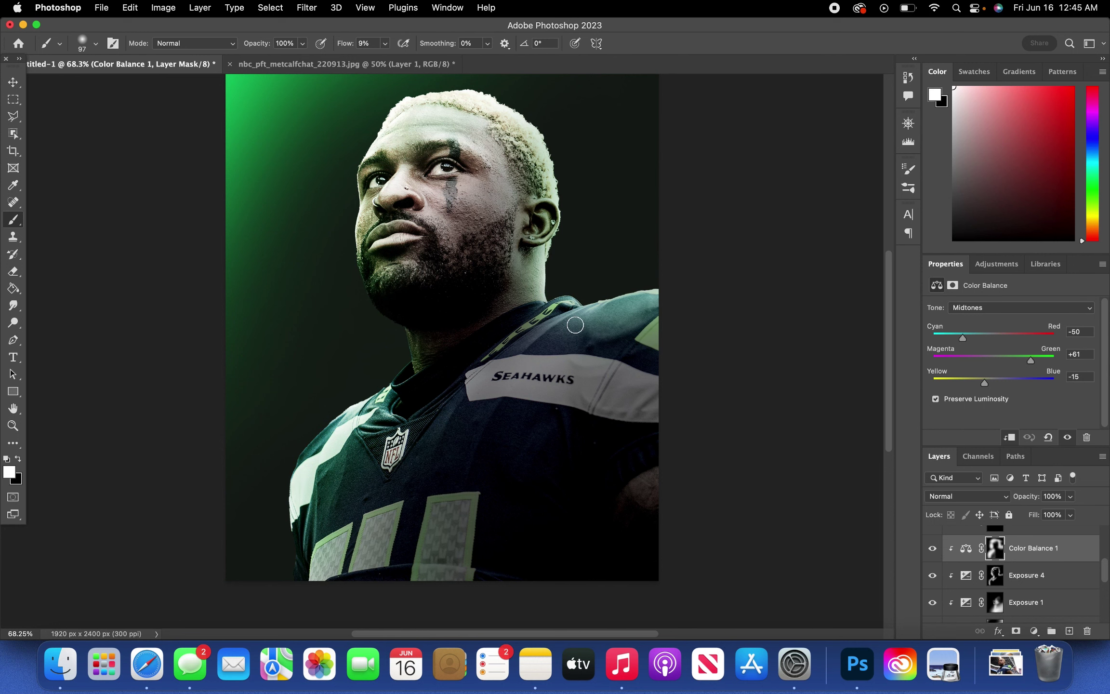
# Examine the Color Balance 1 green tint across the player's face, hair, neck, shoulders and jersey.
pyautogui.scroll(2, 546, 300)
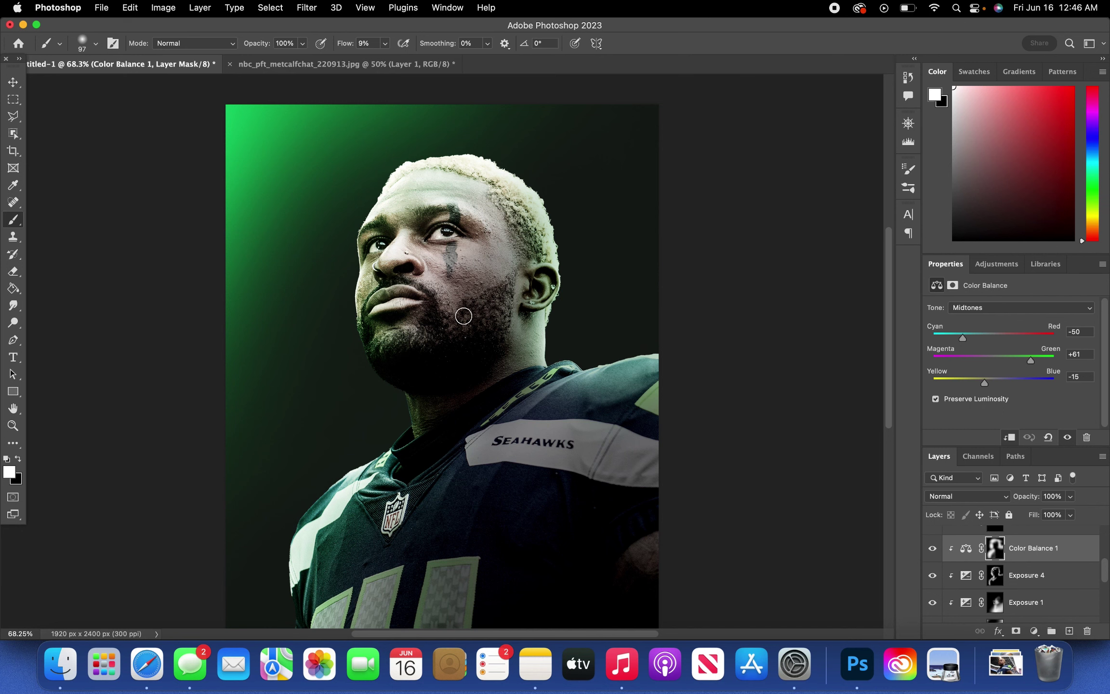
pyautogui.scroll(3, 463, 316)
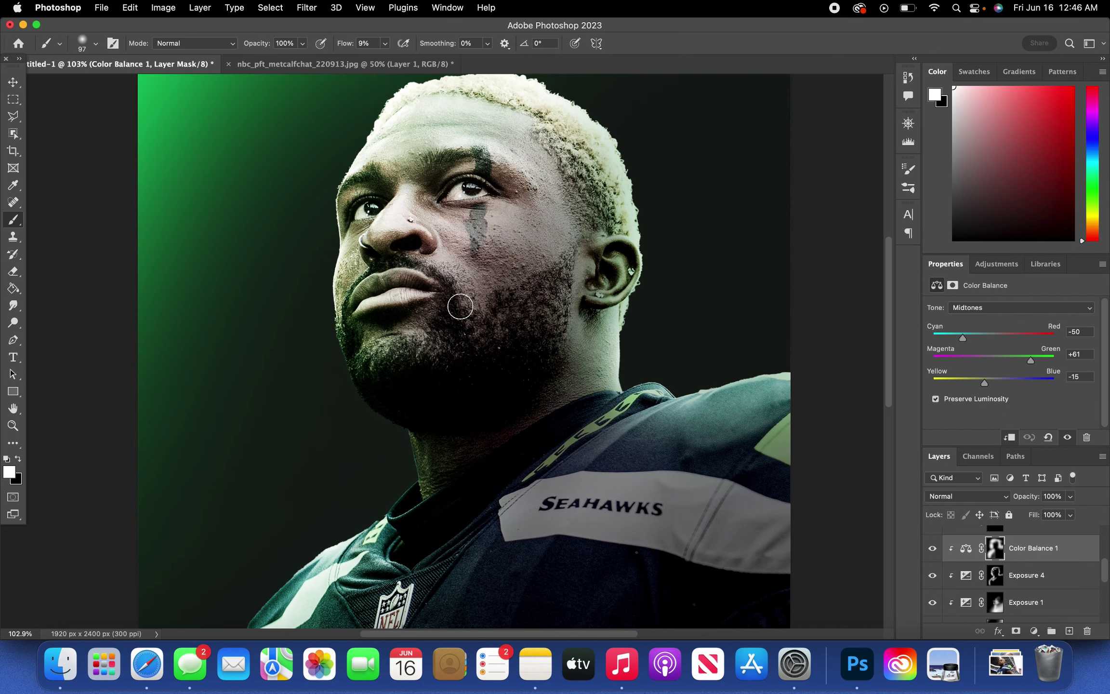
pyautogui.scroll(4, 563, 332)
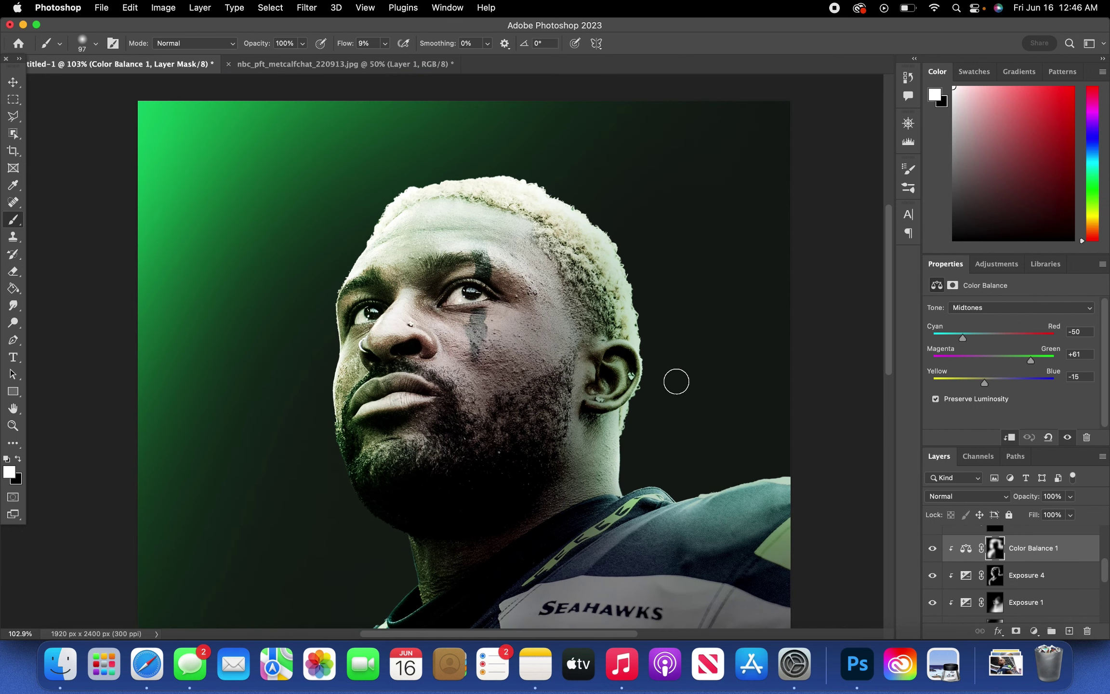
pyautogui.scroll(-10, 535, 478)
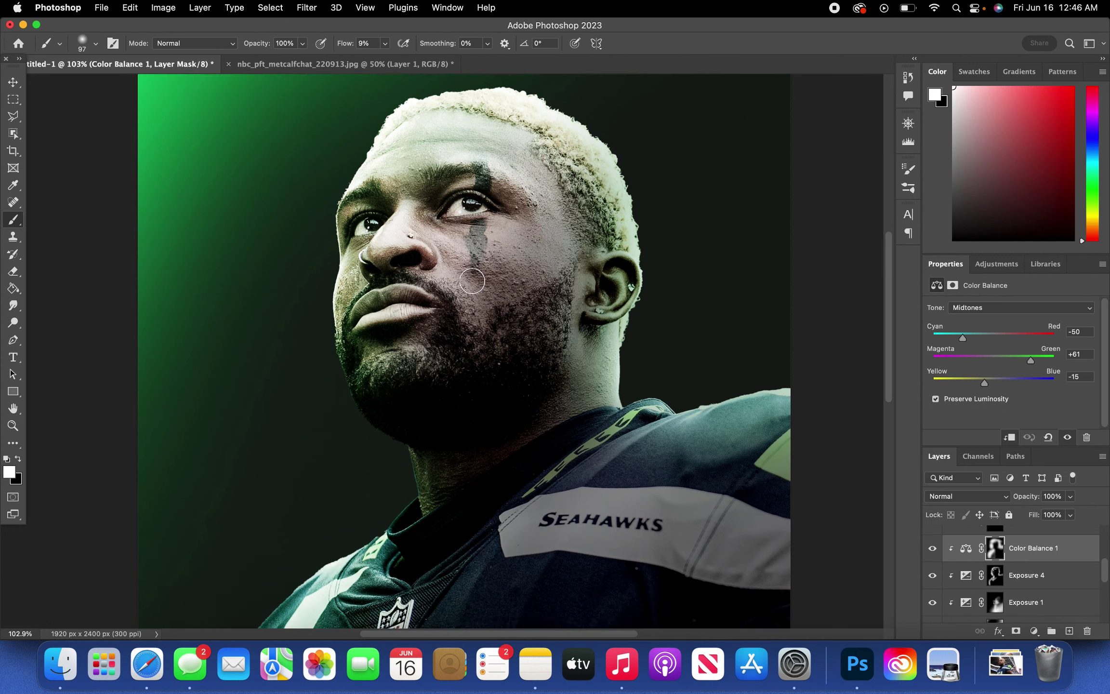
pyautogui.scroll(-3, 353, 465)
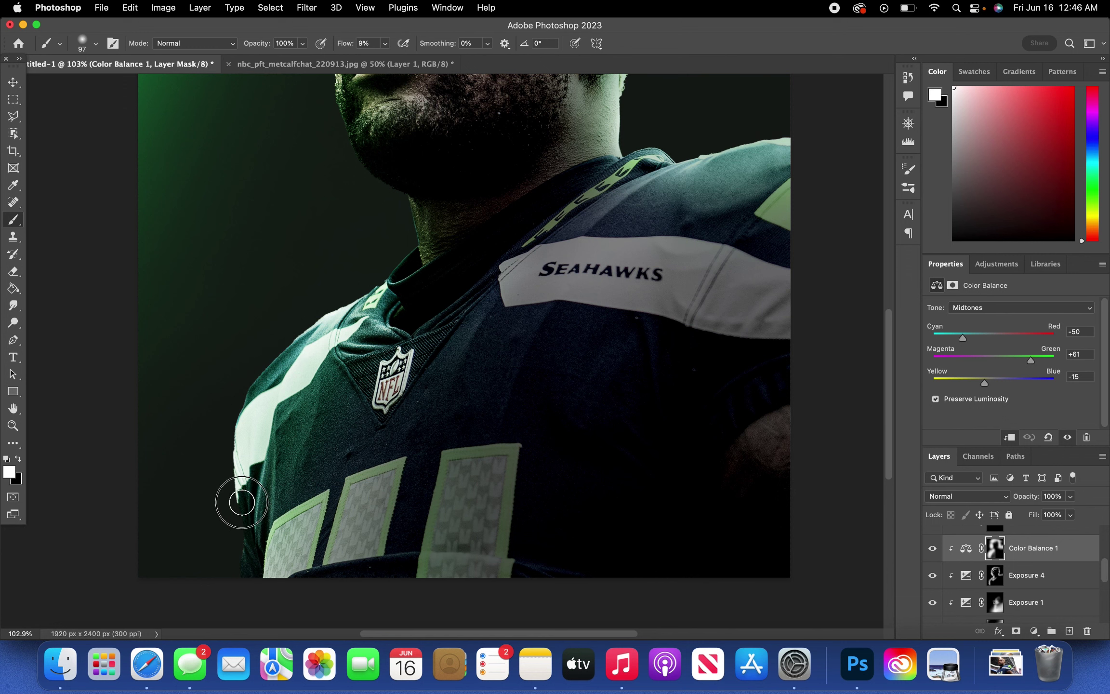
pyautogui.scroll(3, 402, 200)
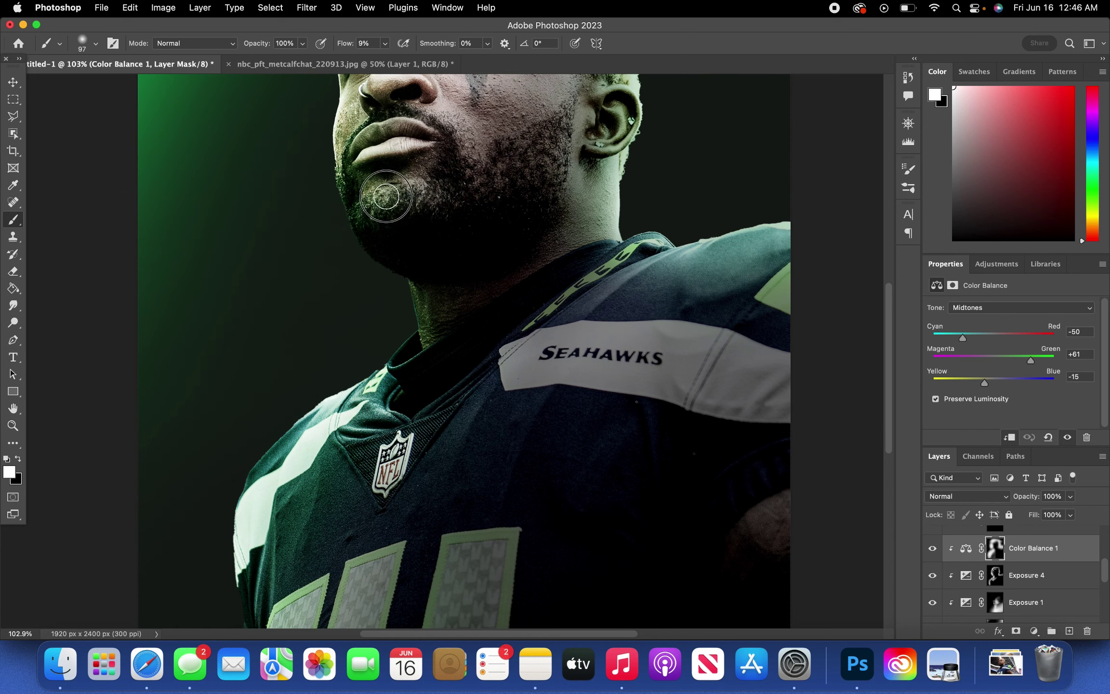
pyautogui.scroll(3, 393, 204)
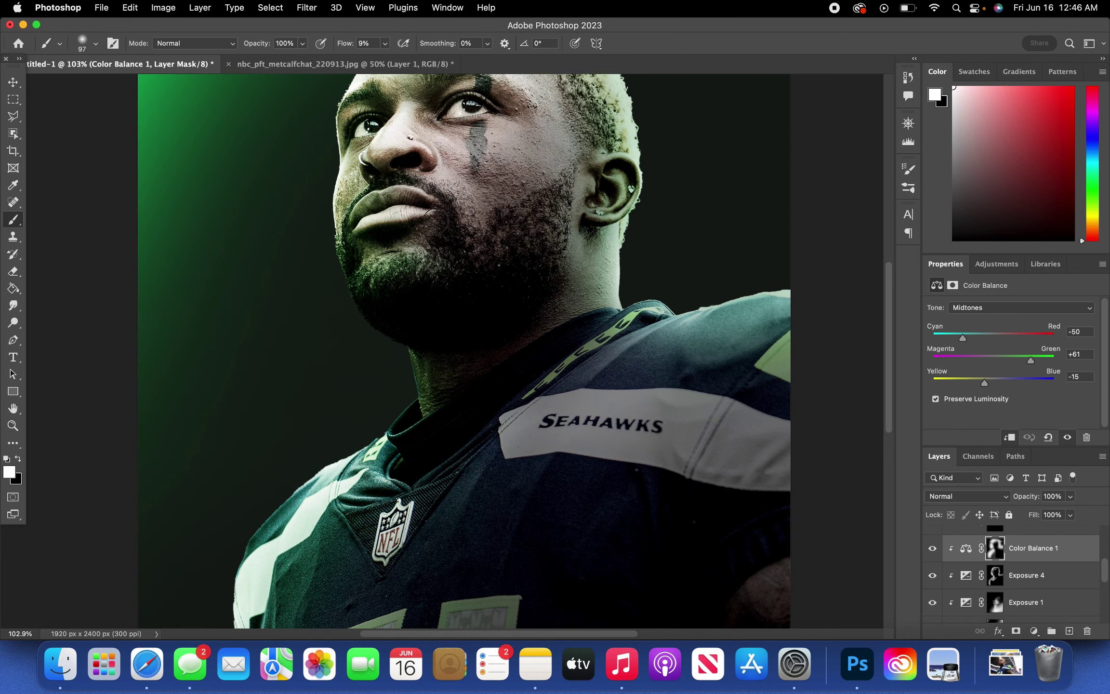
pyautogui.scroll(3, 383, 153)
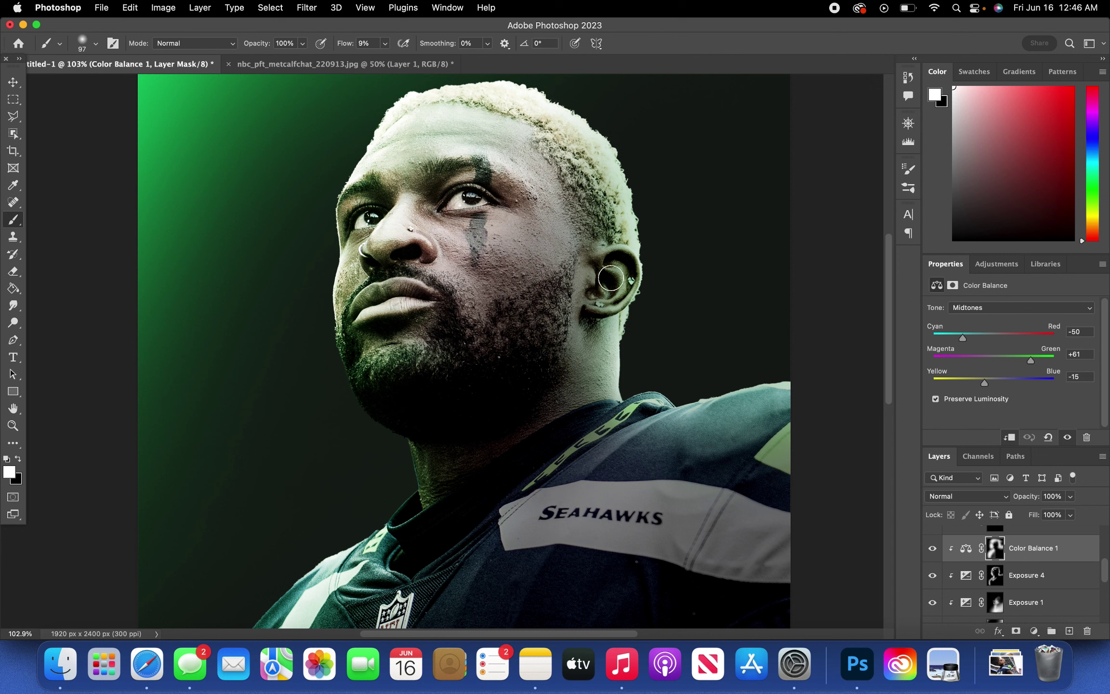
# Paint black on the Color Balance 1 mask over the inner ear and earlobe, and restore white as the foreground color.
pyautogui.press('x')
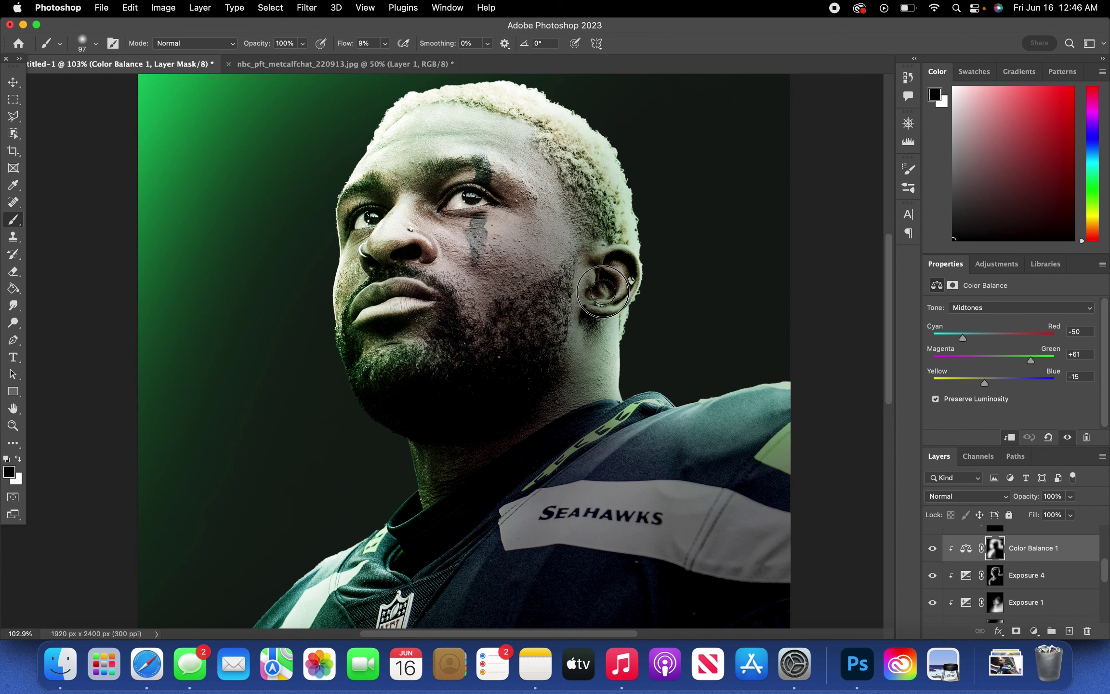
pyautogui.moveTo(603, 291)
pyautogui.mouseDown()
pyautogui.moveTo(593, 257)
pyautogui.moveTo(613, 238)
pyautogui.moveTo(602, 313)
pyautogui.mouseUp()
pyautogui.scroll(2, 479, 272)
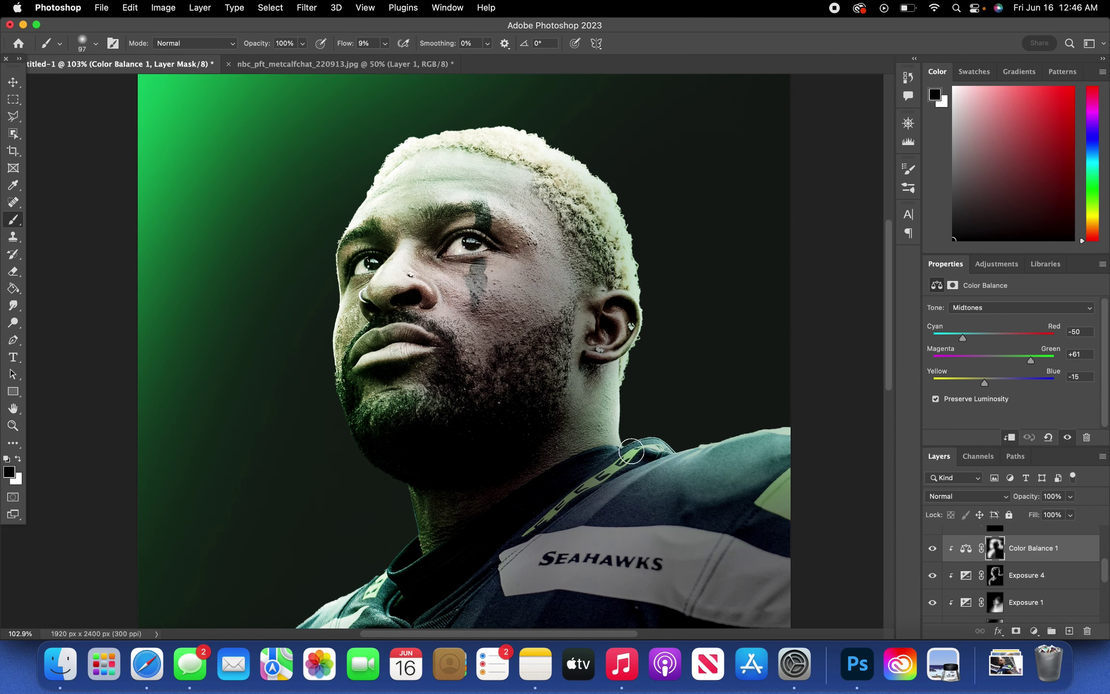
pyautogui.press('x')
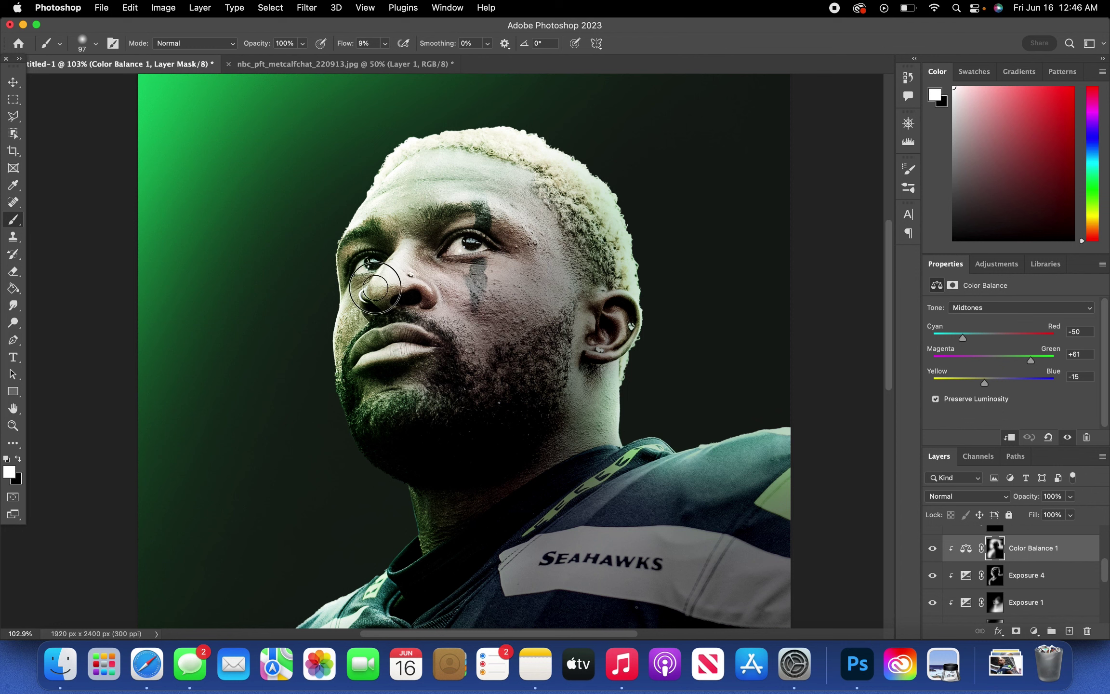
pyautogui.click(378, 7)
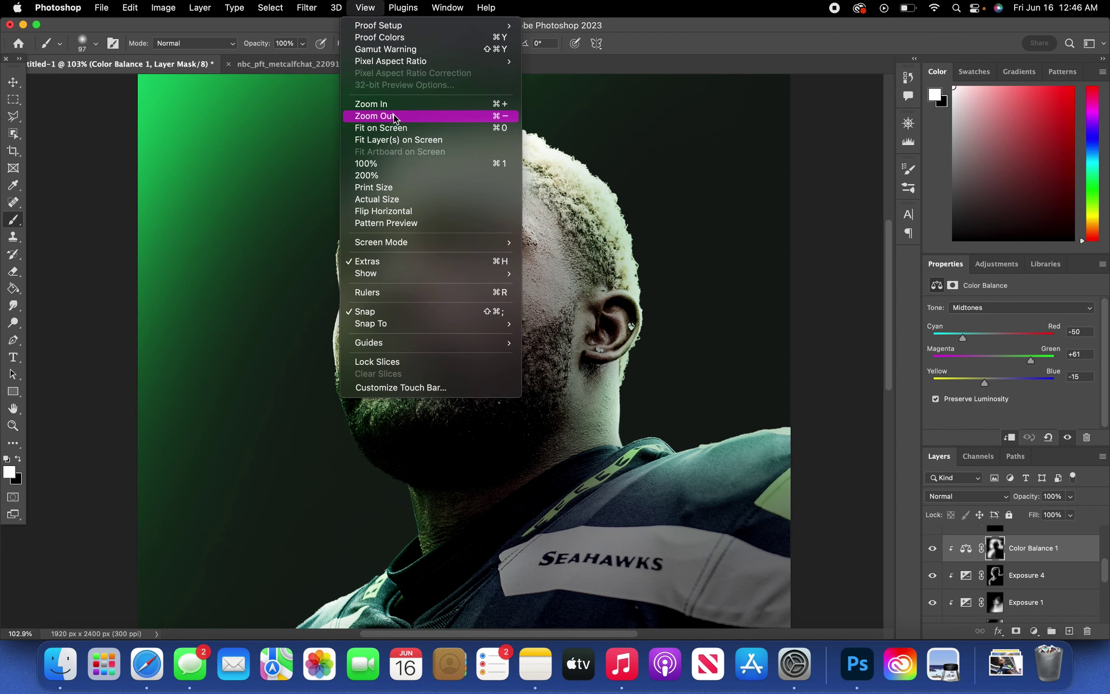
pyautogui.click(397, 127)
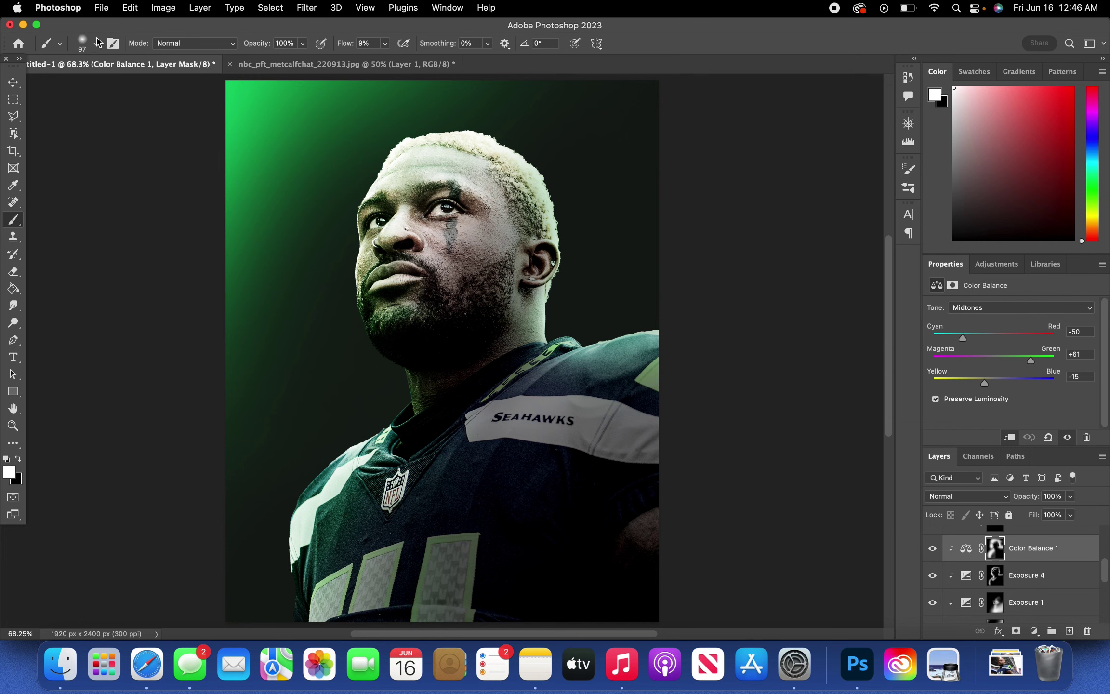
# Compare the eyes with Exposure 3 shown and hidden, leaving the layer selected but hidden.
pyautogui.scroll(3, 1012, 578)
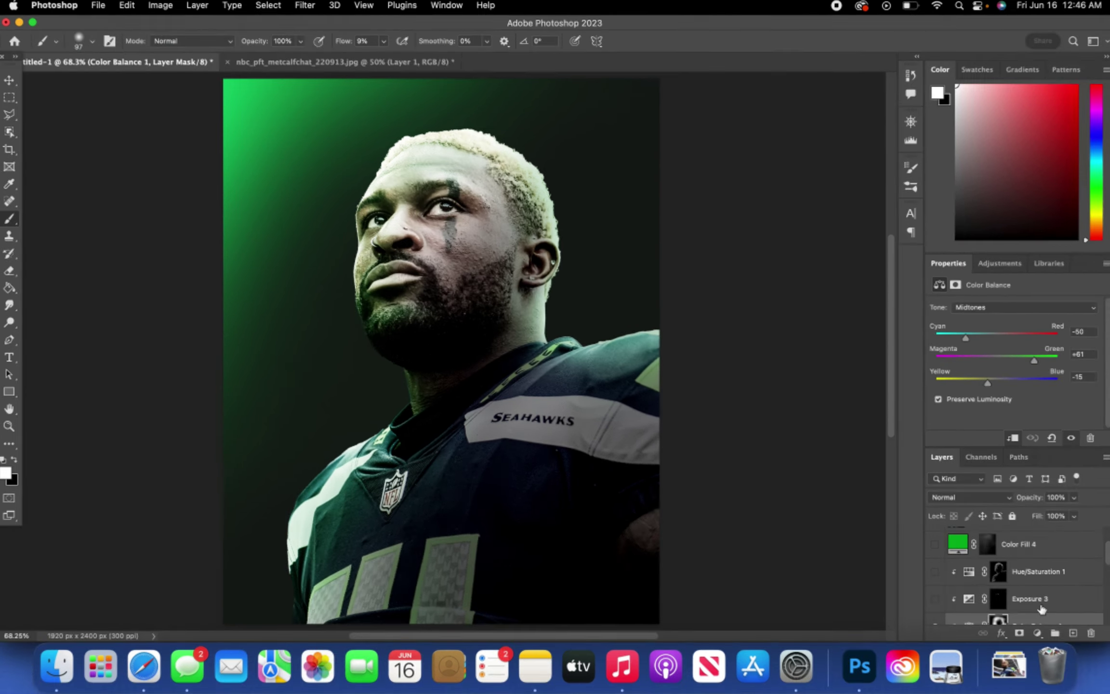
pyautogui.scroll(-1, 1010, 586)
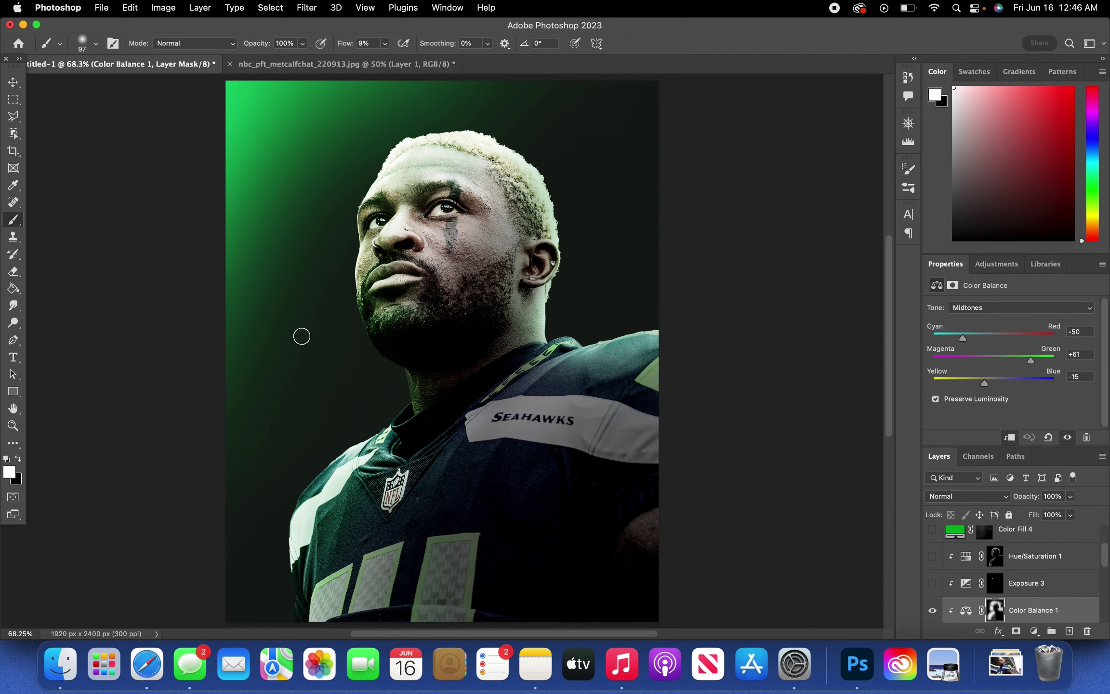
pyautogui.click(932, 584)
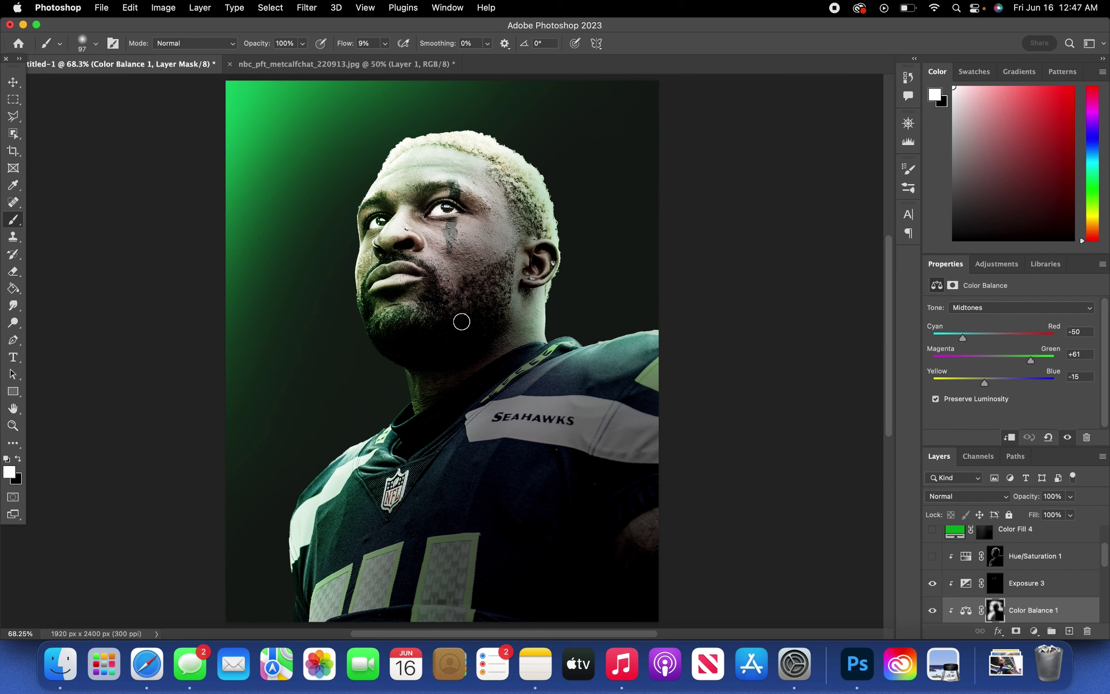
pyautogui.click(970, 585)
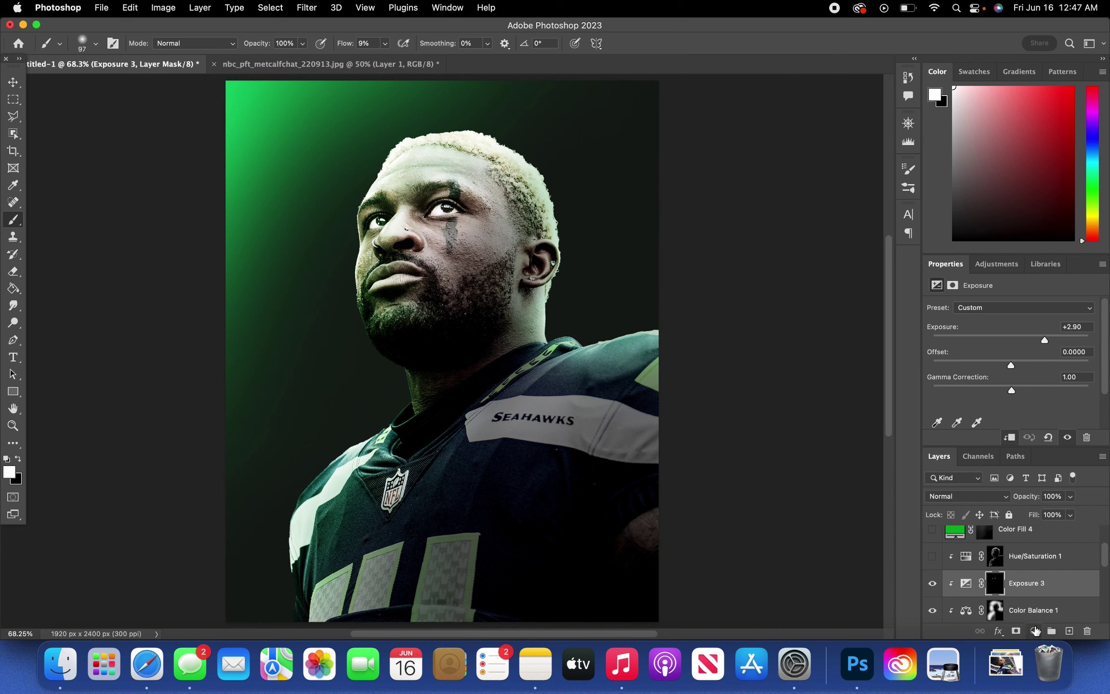
pyautogui.click(934, 584)
# Add a clipped Exposure adjustment above Exposure 3, set its exposure to +2.56, and invert its mask to black.
pyautogui.click(1034, 631)
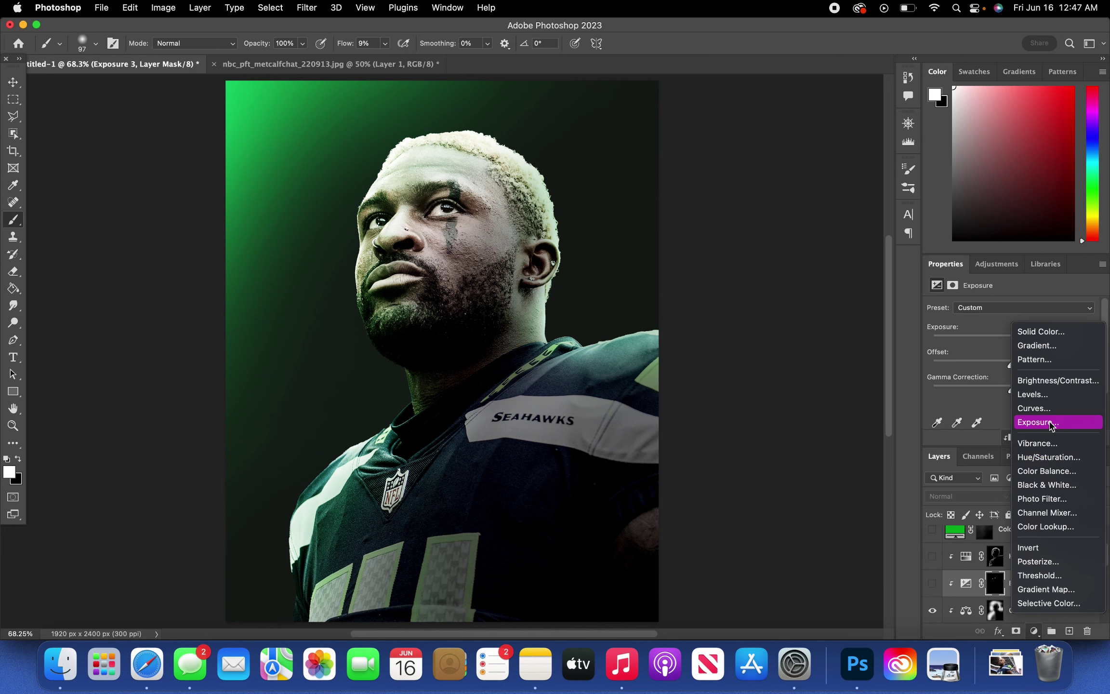
pyautogui.click(1051, 423)
pyautogui.click(1048, 340)
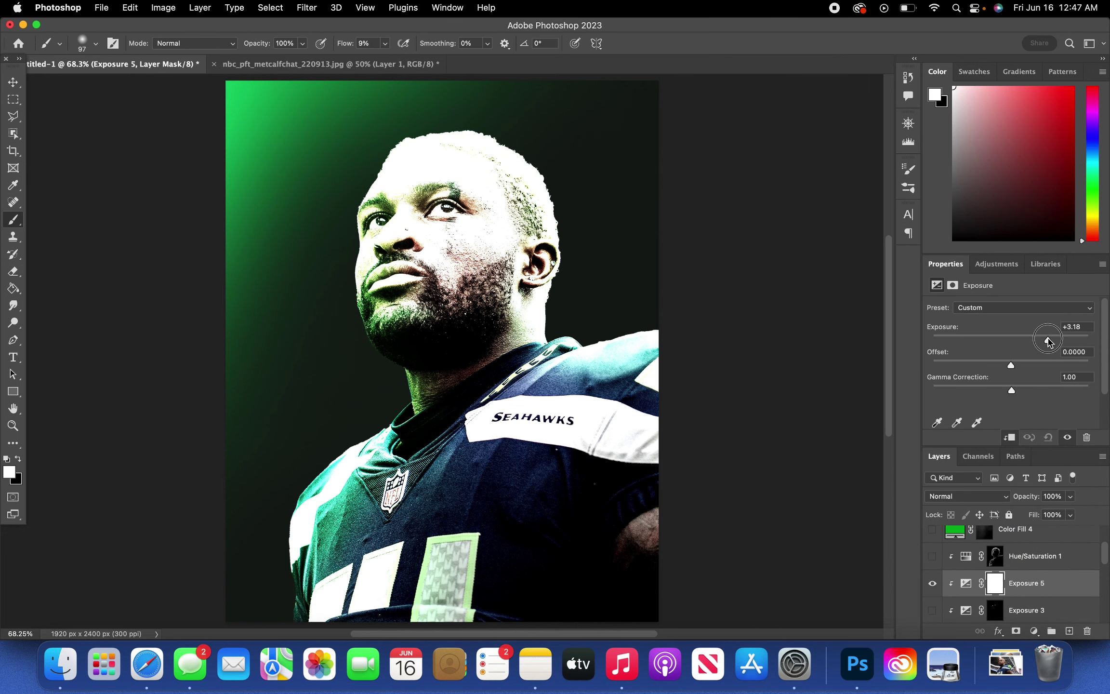
pyautogui.moveTo(1048, 341); pyautogui.dragTo(1040, 340)
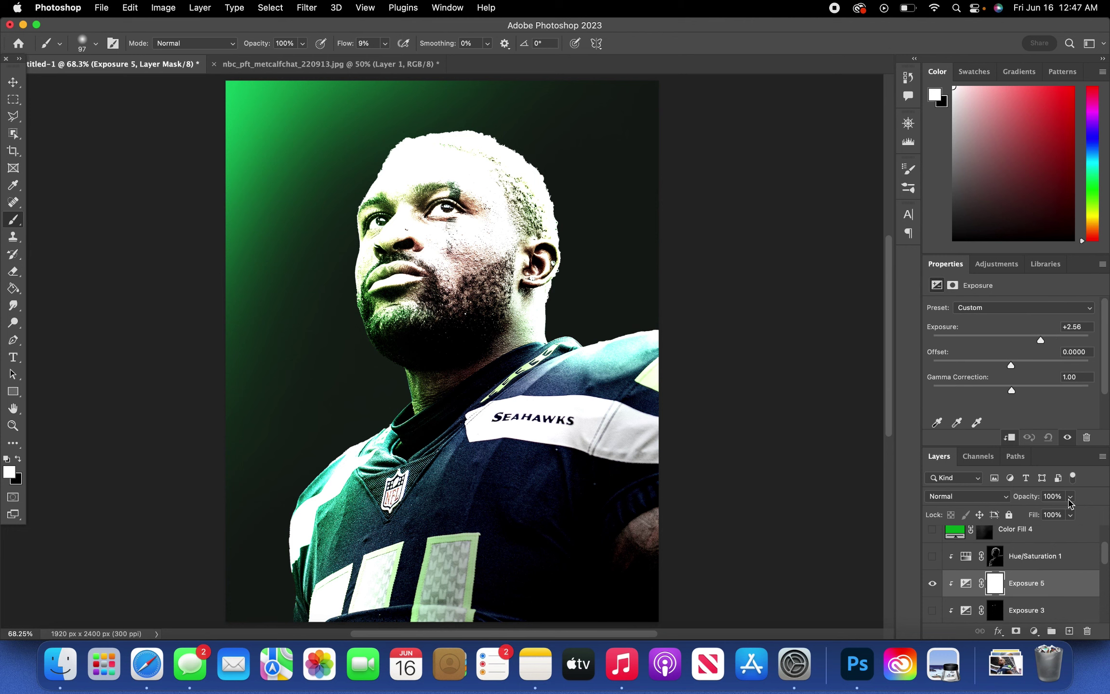
pyautogui.press('super+i')
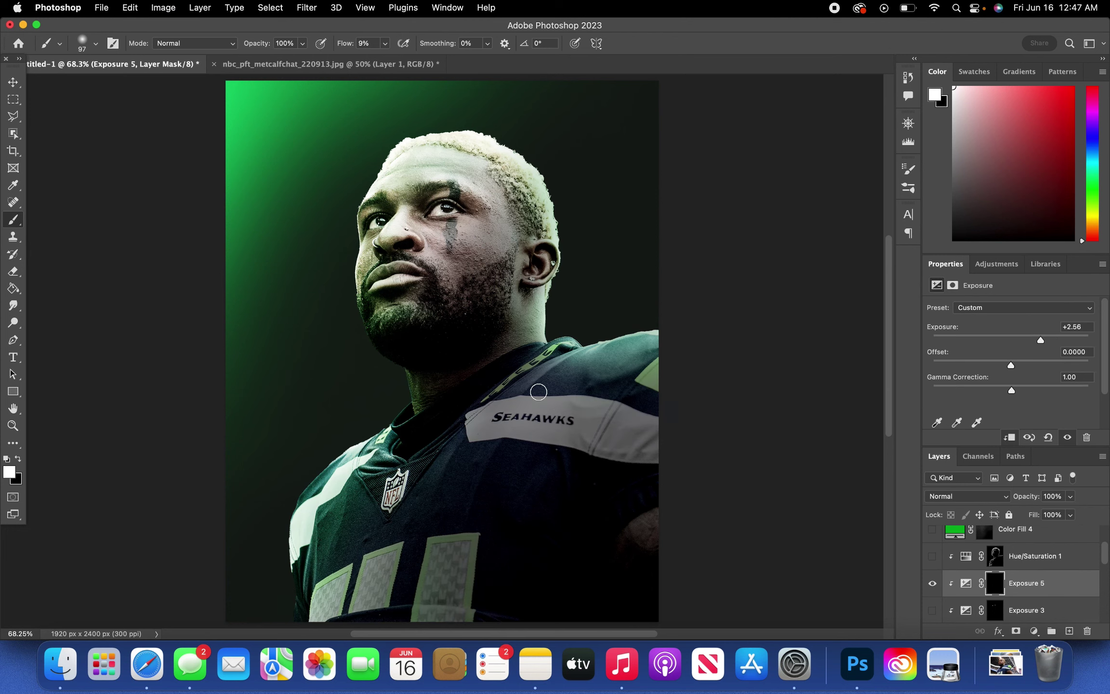
# Reduce the soft round brush to 73 px and paint white on the Exposure 5 mask to brighten both eyes.
pyautogui.scroll(5, 538, 392)
pyautogui.scroll(3, 538, 392)
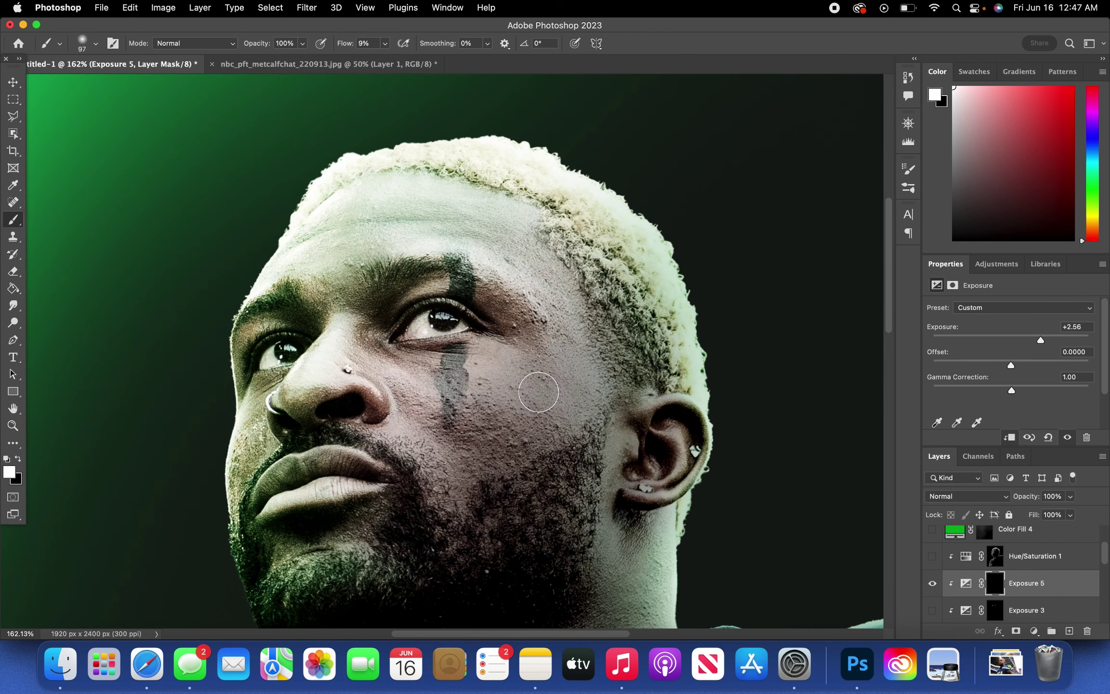
pyautogui.click(92, 50)
pyautogui.moveTo(114, 86); pyautogui.dragTo(105, 88)
pyautogui.click(102, 29)
pyautogui.moveTo(283, 353); pyautogui.dragTo(271, 356)
pyautogui.moveTo(415, 324)
pyautogui.mouseDown()
pyautogui.moveTo(453, 324)
pyautogui.moveTo(417, 329)
pyautogui.moveTo(439, 326)
pyautogui.mouseUp()
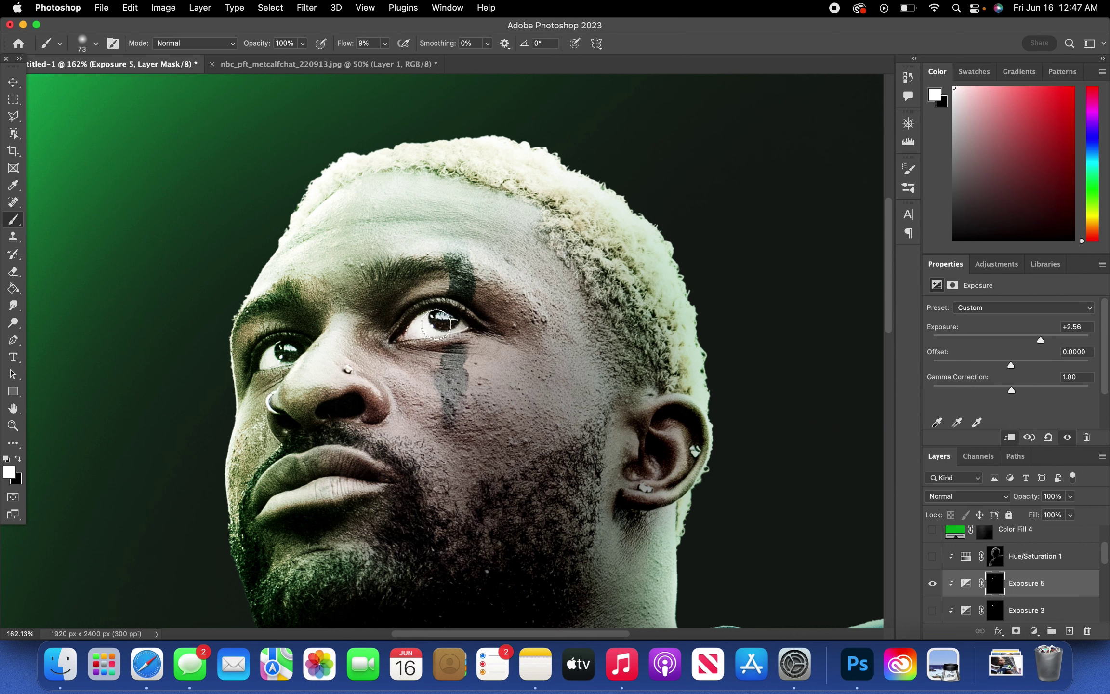
# Compare the whole portrait with Exposure 5 hidden and shown, leaving the layer visible.
pyautogui.click(366, 7)
pyautogui.click(426, 128)
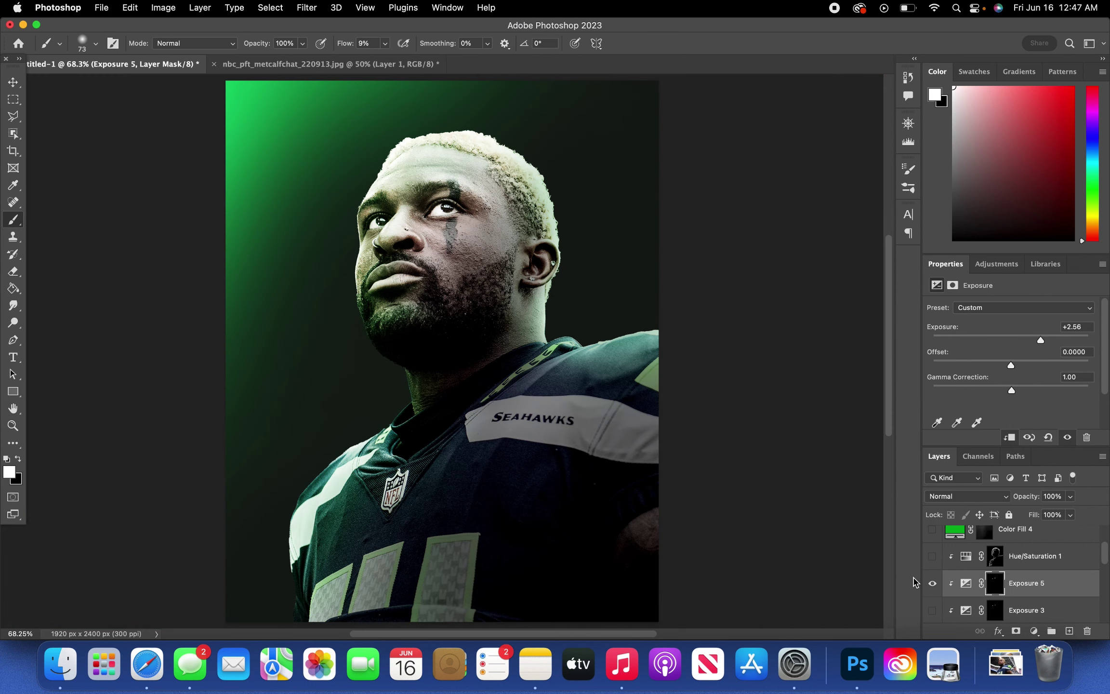
pyautogui.click(933, 583)
pyautogui.click(933, 583)
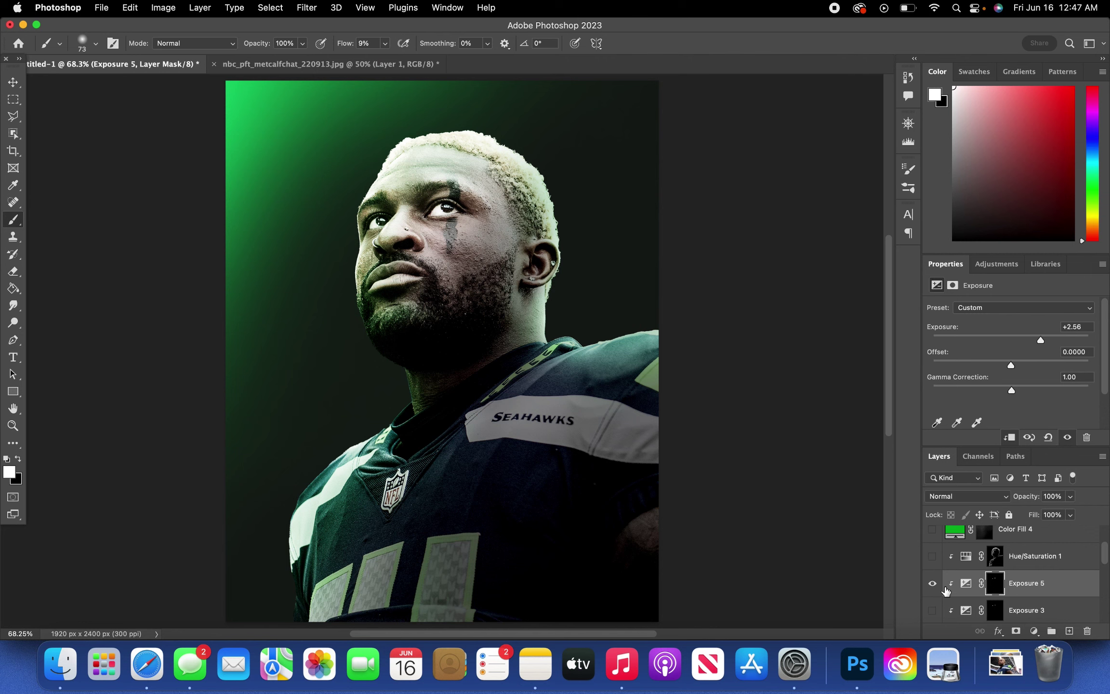
# Compare Exposure 3 with Exposure 5 on the eyes, keep Exposure 5 visible, and delete the Exposure 3 layer.
pyautogui.click(932, 610)
pyautogui.click(931, 606)
pyautogui.click(930, 581)
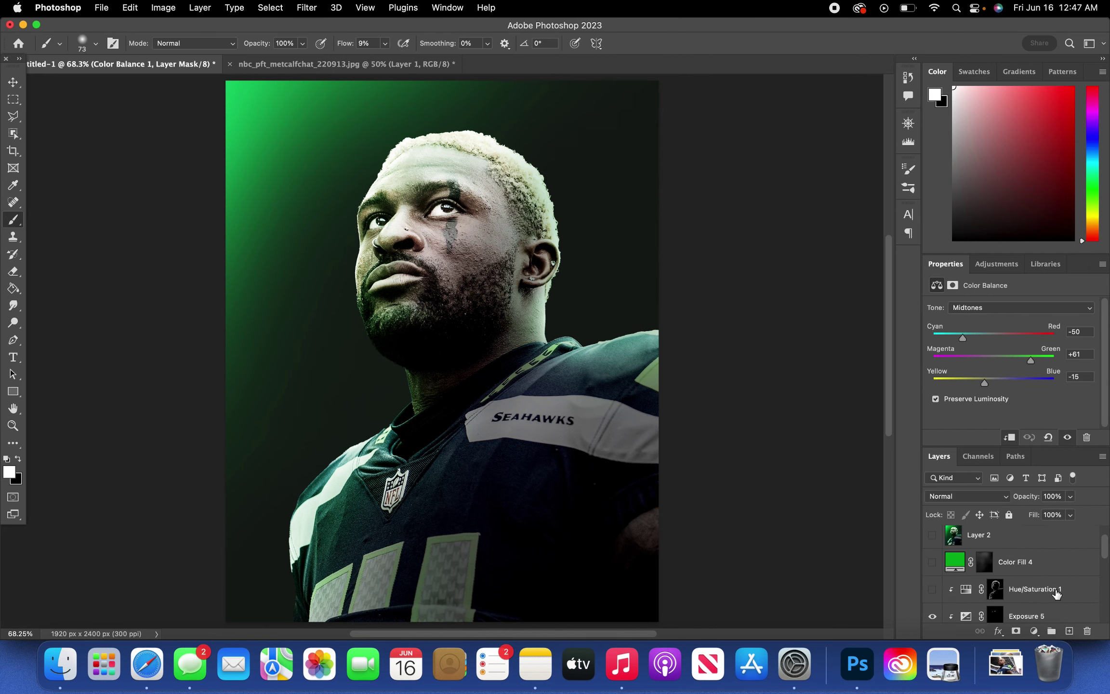
# Select the Hue/Saturation 1 adjustment and preview its effect on the player by showing and hiding it.
pyautogui.click(1055, 591)
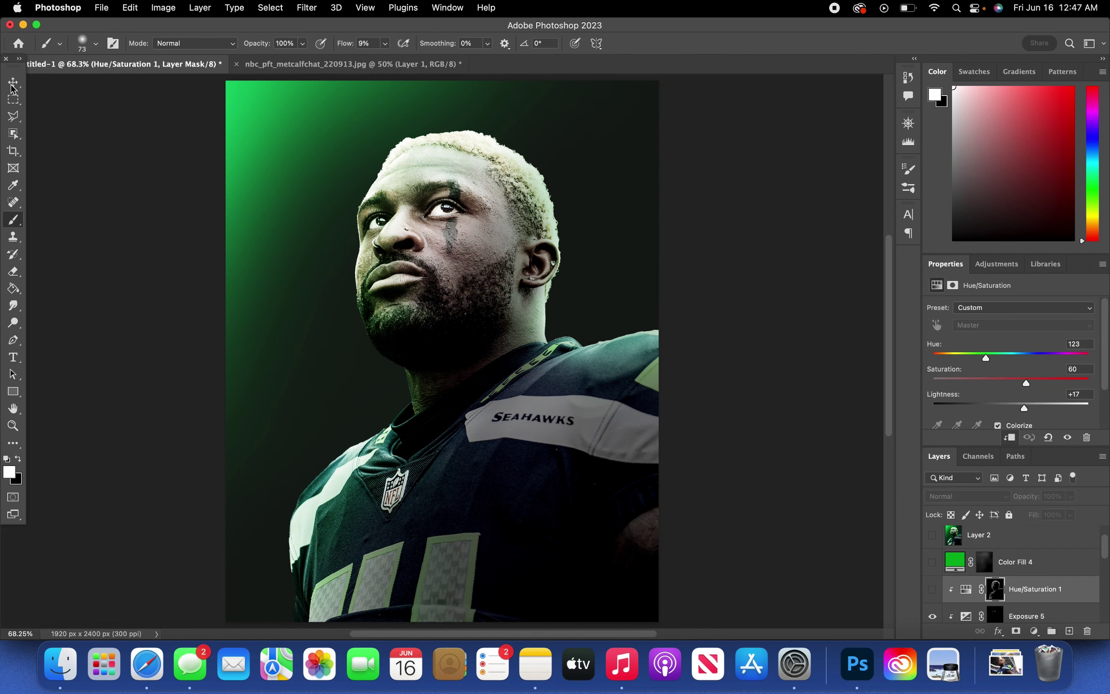
pyautogui.click(931, 588)
pyautogui.click(932, 588)
pyautogui.scroll(-2, 988, 558)
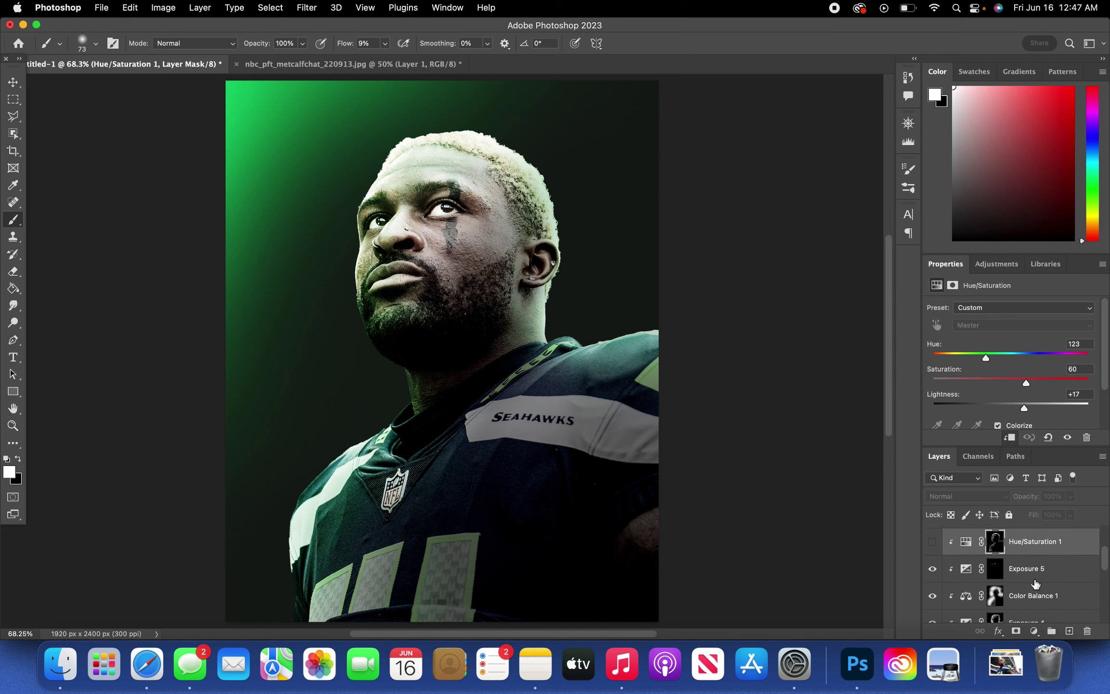
pyautogui.scroll(2, 993, 559)
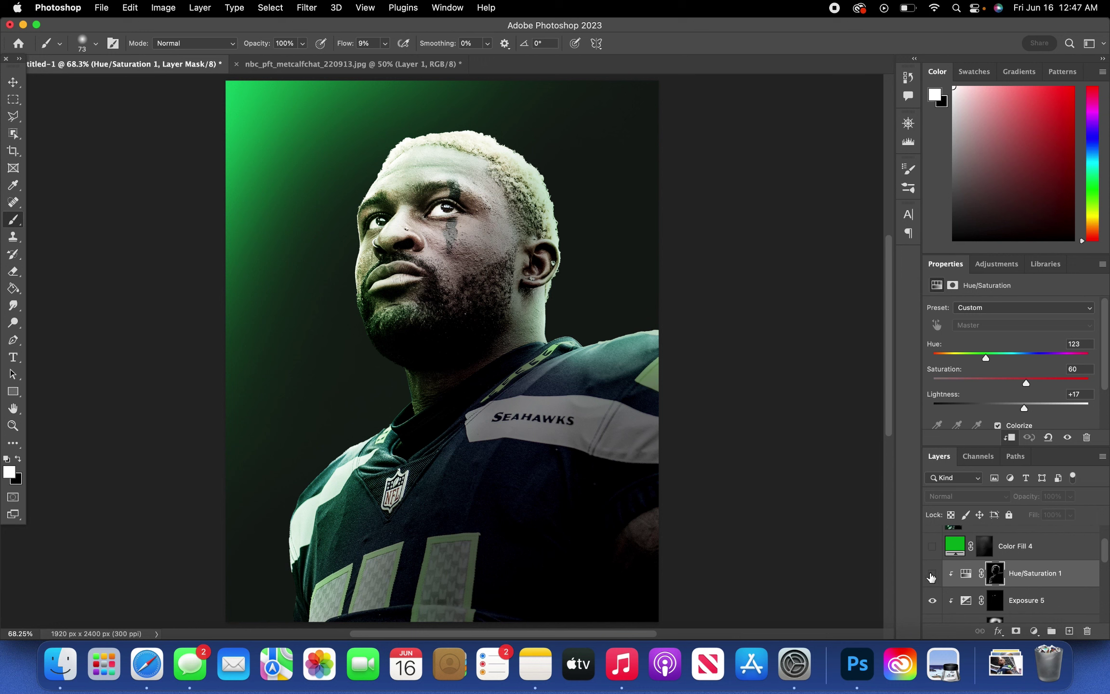
# Add a Hue/Saturation adjustment directly above Exposure 5, clipped to the player.
pyautogui.click(1059, 599)
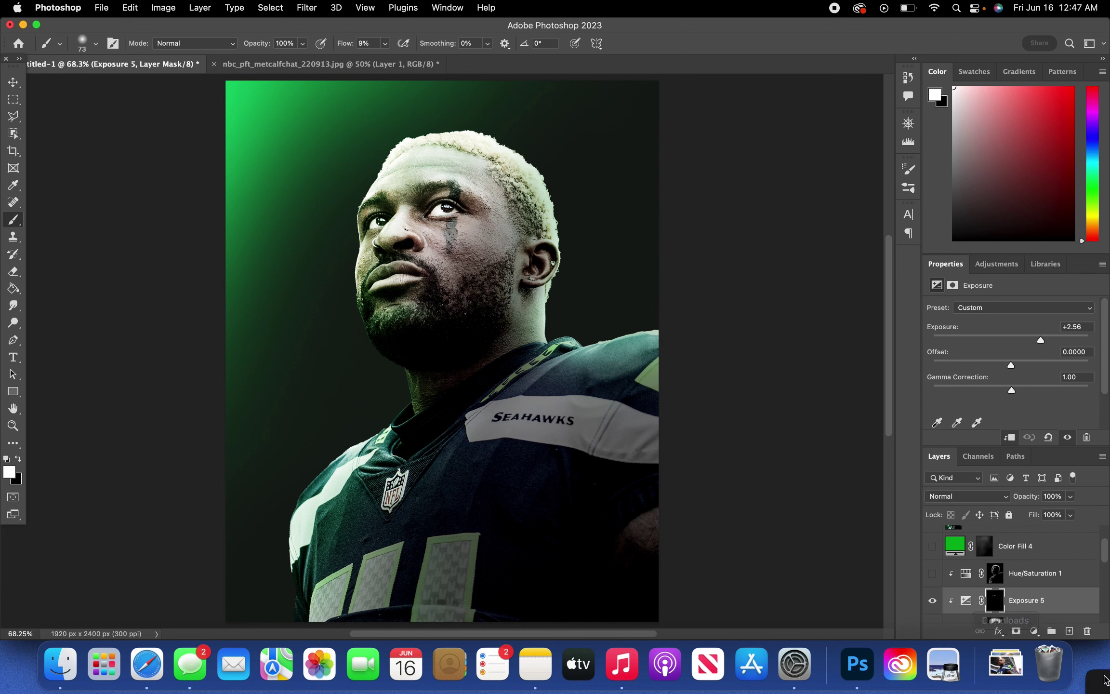
pyautogui.click(1034, 632)
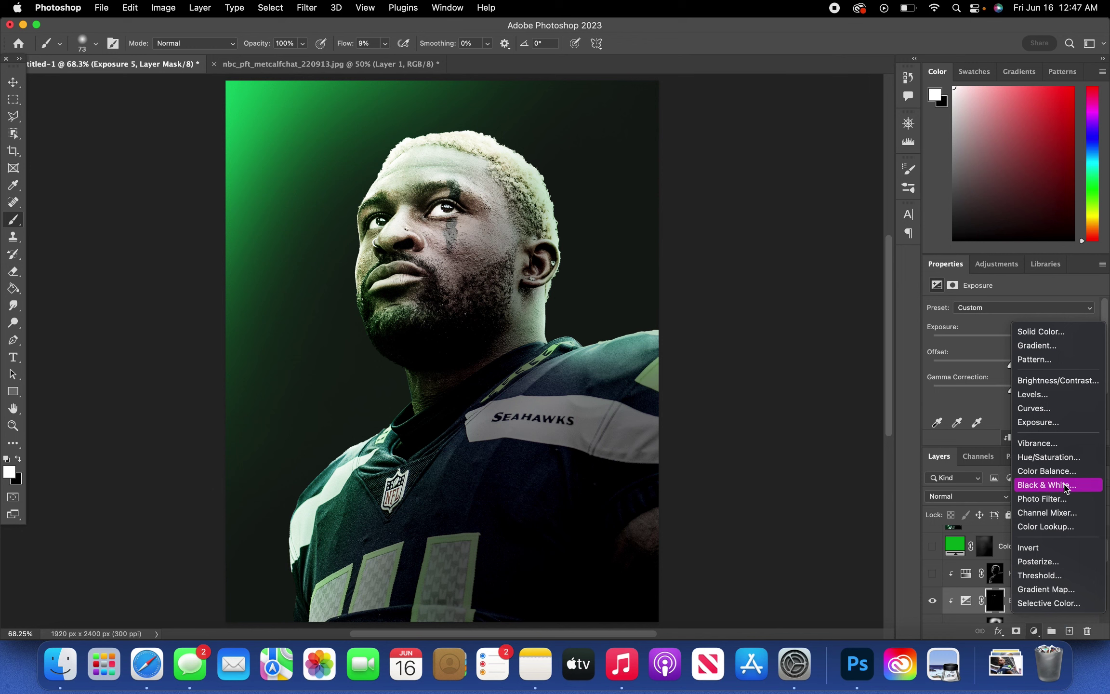
pyautogui.click(1062, 460)
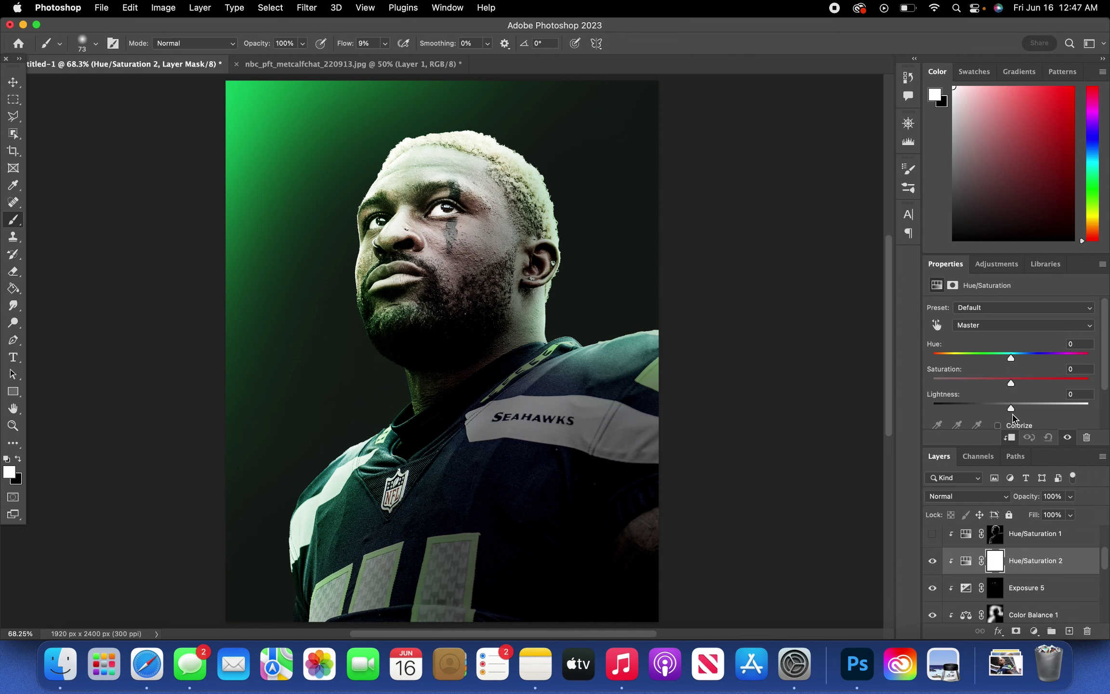
pyautogui.scroll(-5, 1056, 596)
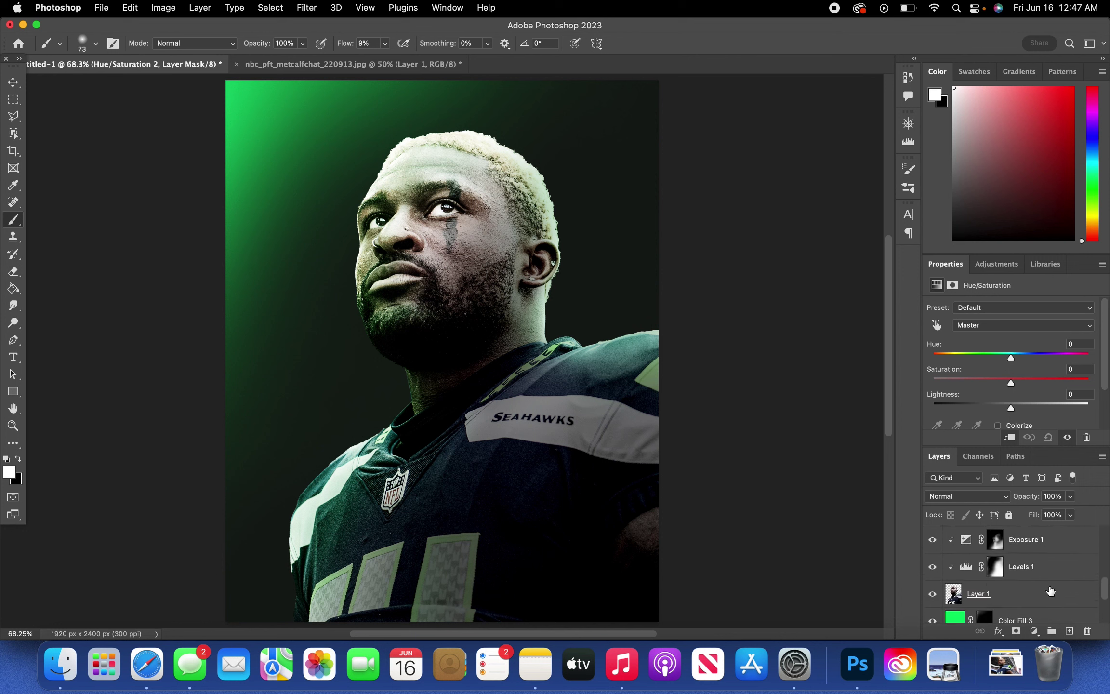
pyautogui.scroll(5, 1050, 591)
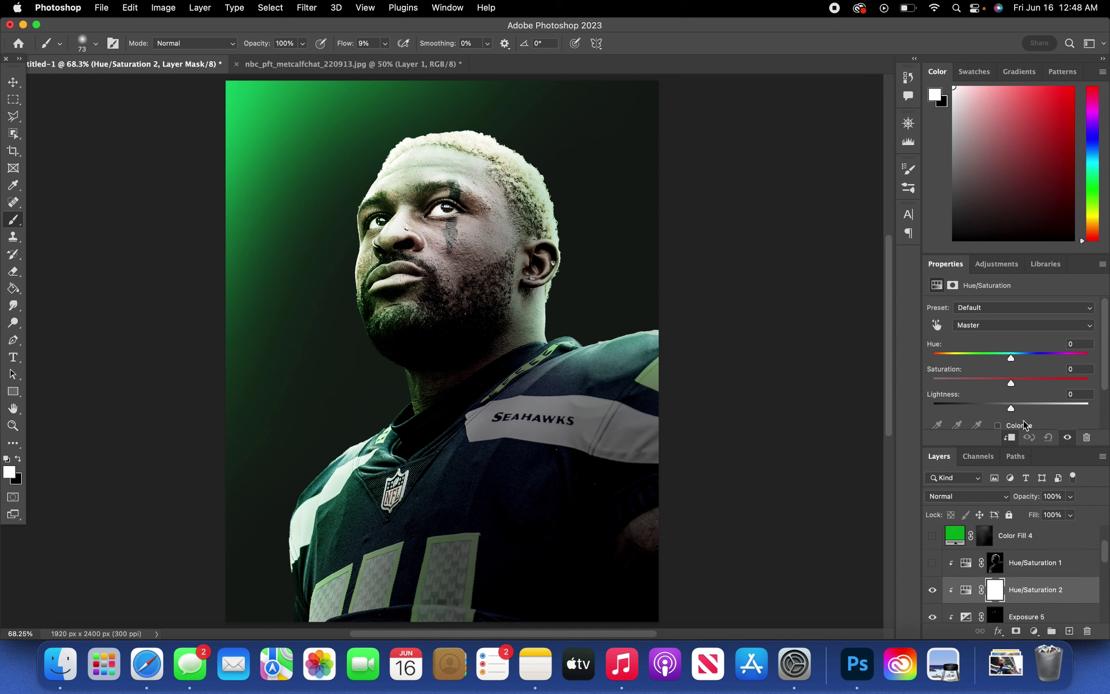
# Colorize the new Hue/Saturation 2 adjustment with hue 122, saturation 55 and lightness +16.
pyautogui.click(998, 425)
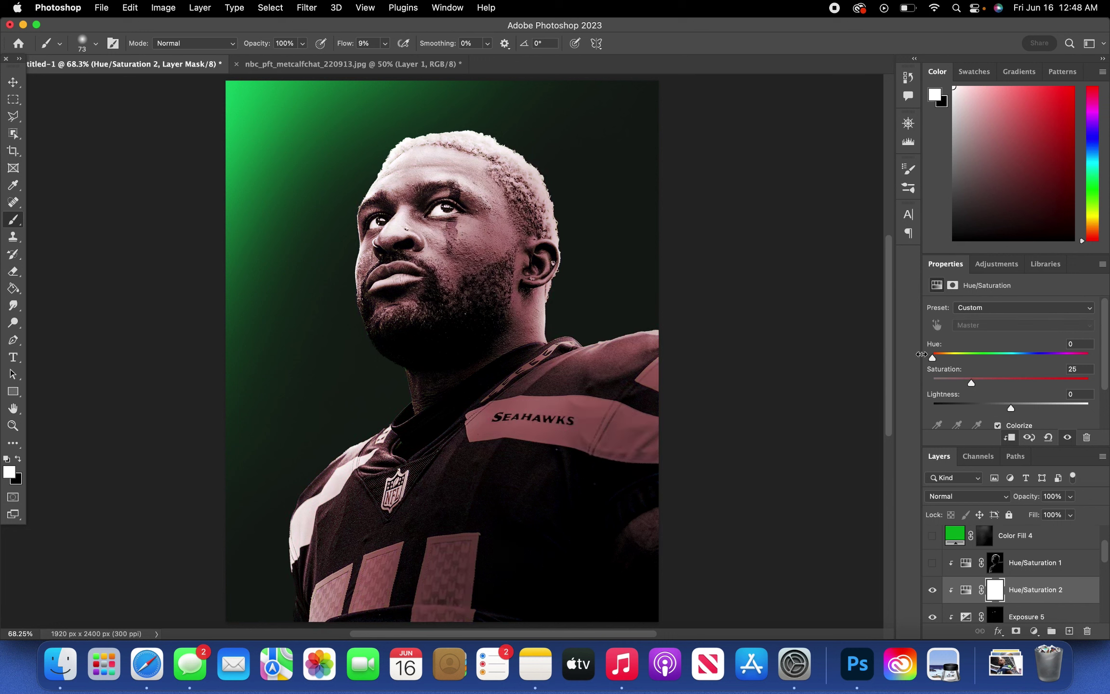
pyautogui.moveTo(931, 357); pyautogui.dragTo(986, 360)
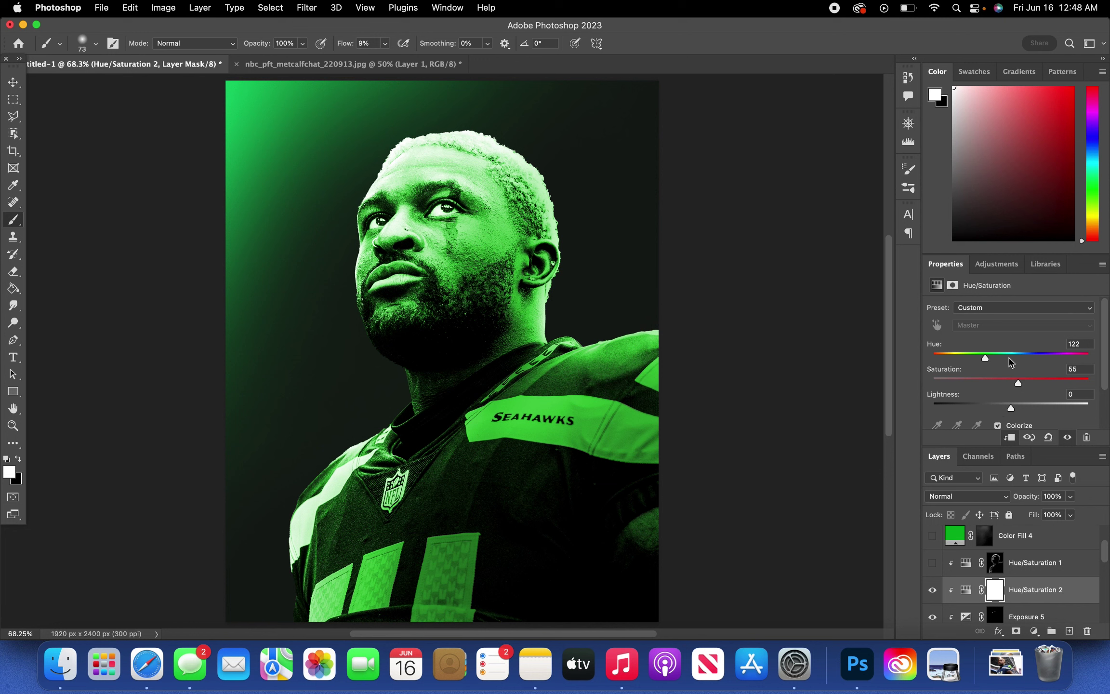
pyautogui.moveTo(1012, 410); pyautogui.dragTo(1024, 412)
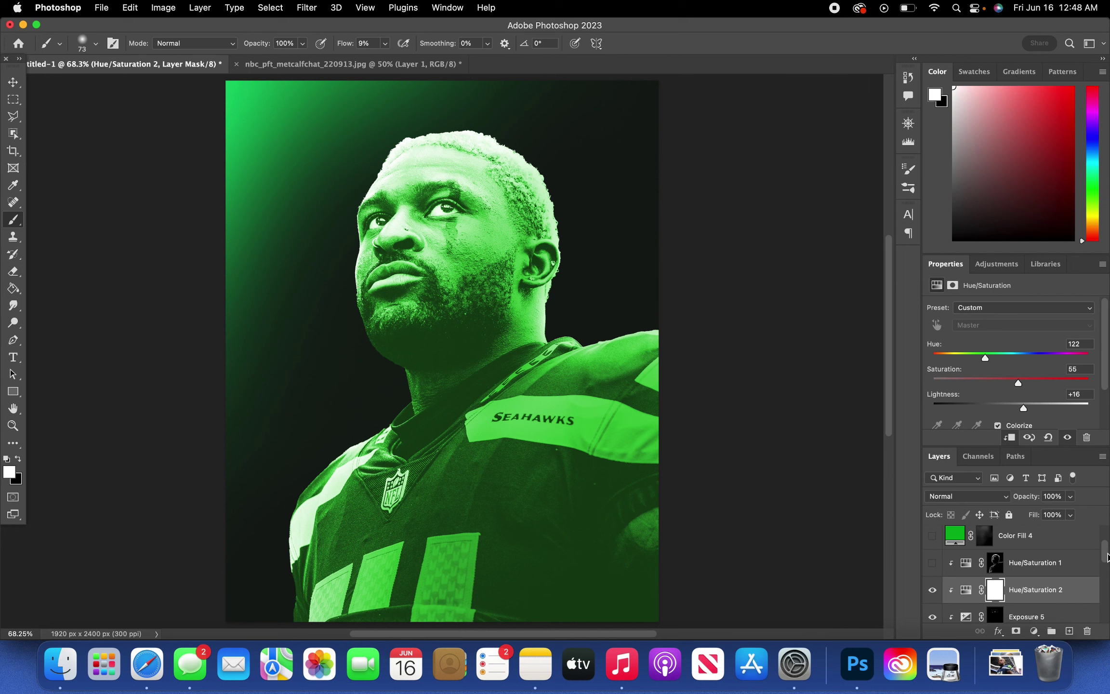
# Invert the Hue/Saturation 2 mask to black and set the soft round brush to 191 px with 4% flow.
pyautogui.press('super+i')
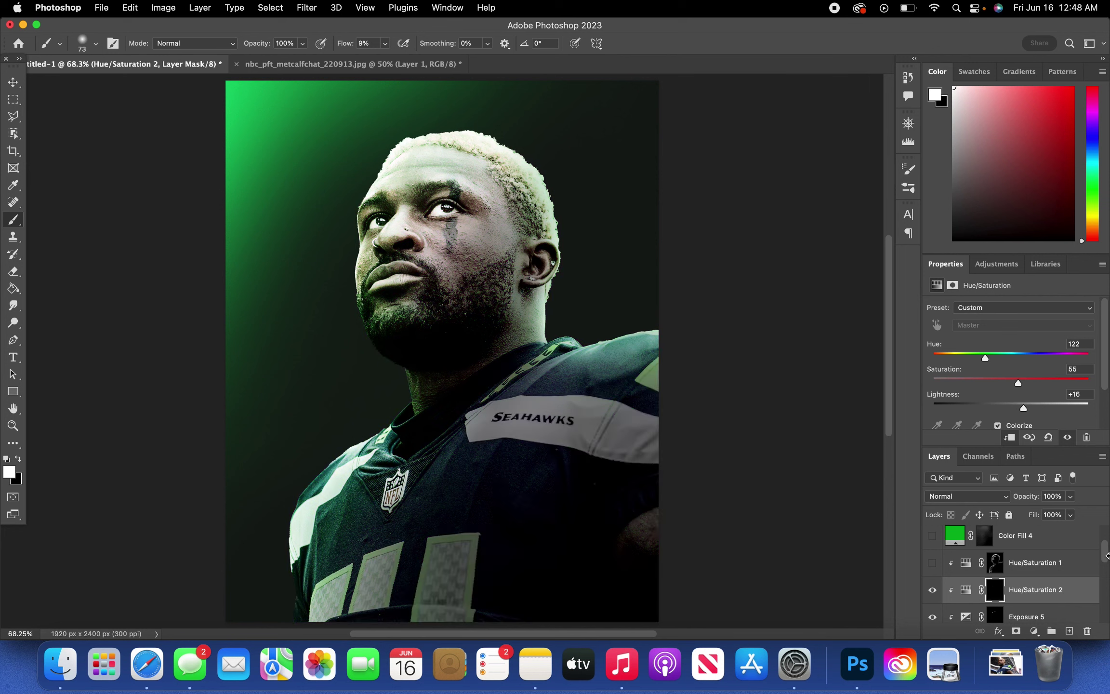
pyautogui.scroll(3, 322, 260)
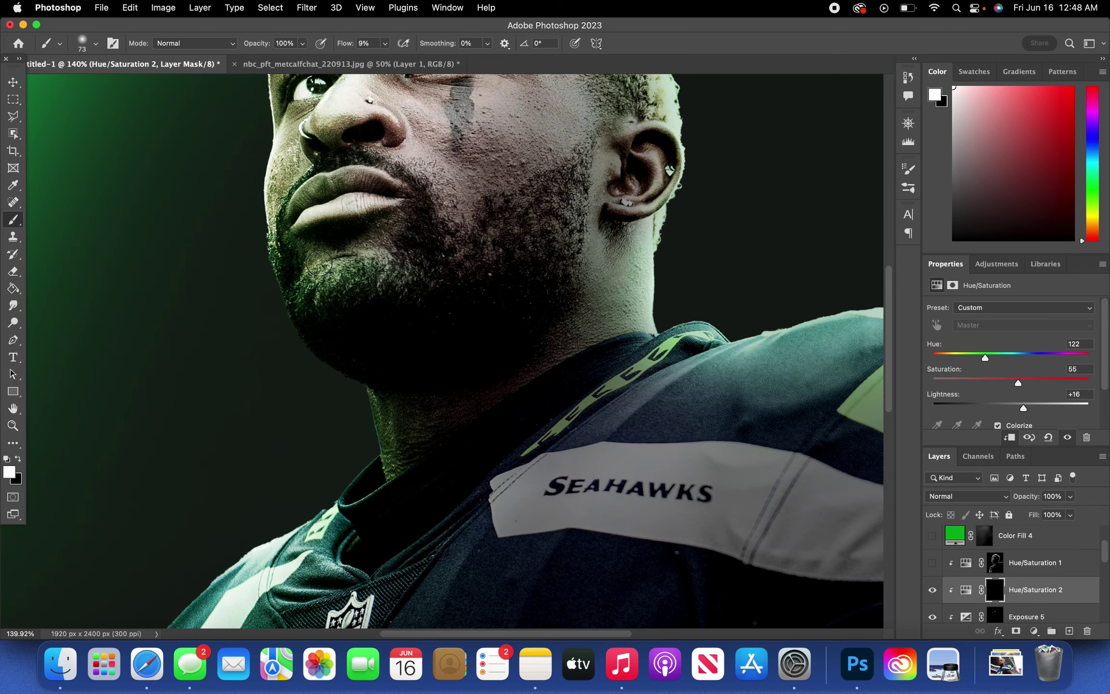
pyautogui.scroll(3, 319, 263)
pyautogui.click(94, 43)
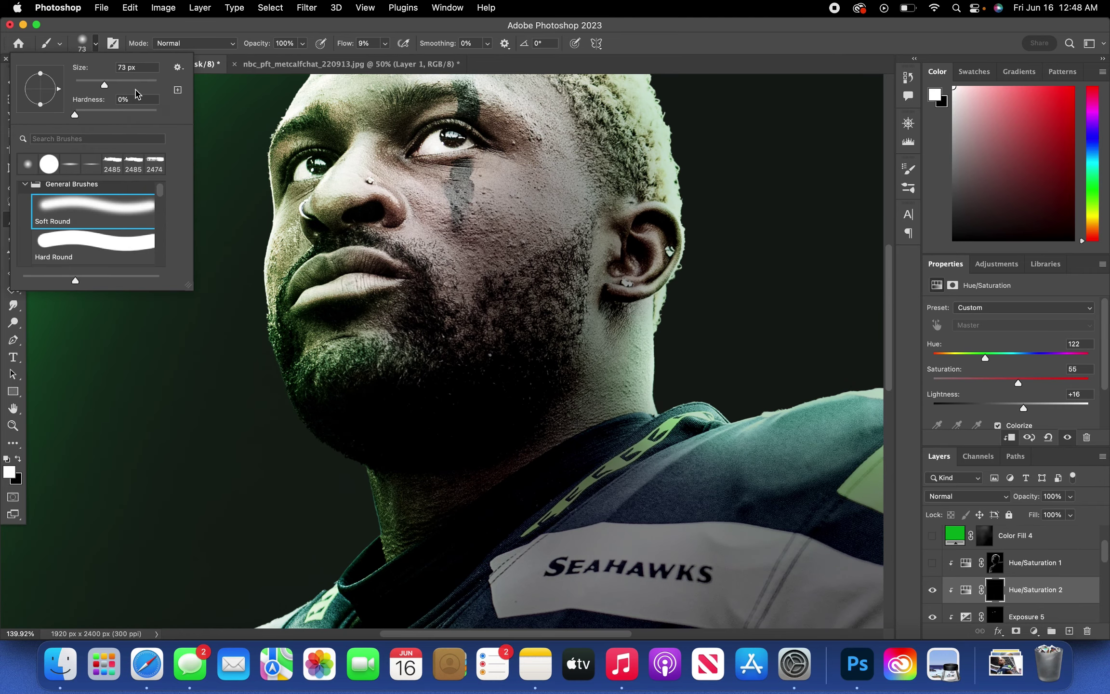
pyautogui.moveTo(104, 85); pyautogui.dragTo(136, 90)
pyautogui.click(385, 45)
pyautogui.moveTo(387, 58); pyautogui.dragTo(383, 65)
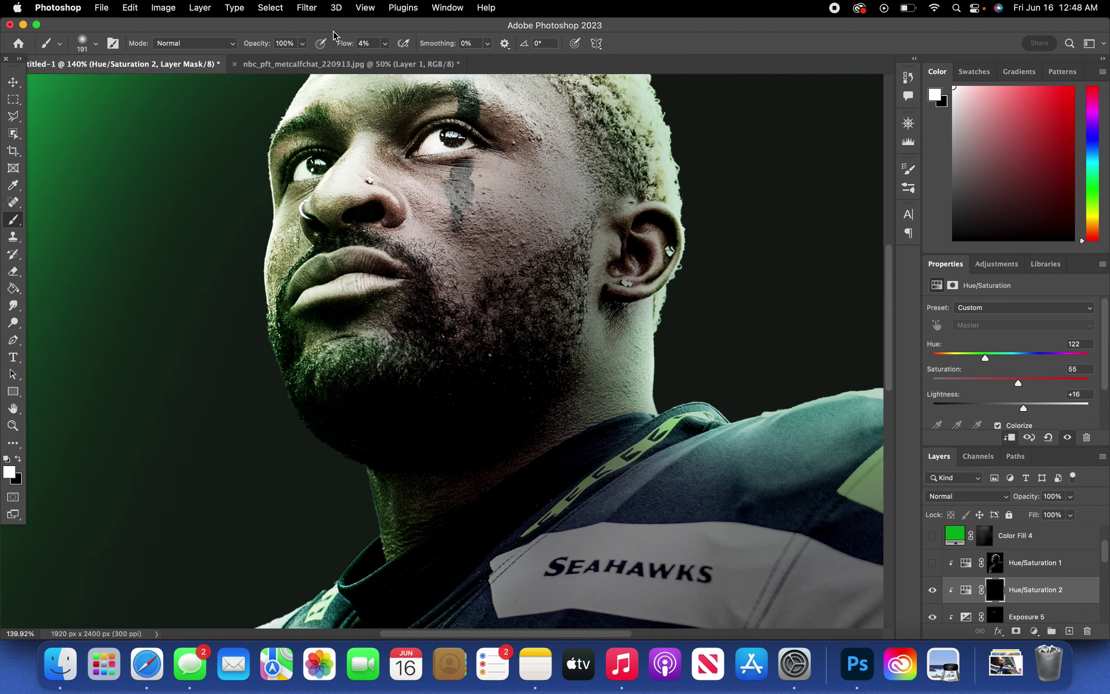
# Paint white on the Hue/Saturation 2 mask along the face and the jersey shoulder facing the green light.
pyautogui.scroll(5, 325, 162)
pyautogui.moveTo(274, 314)
pyautogui.mouseDown()
pyautogui.moveTo(285, 508)
pyautogui.moveTo(260, 366)
pyautogui.moveTo(282, 371)
pyautogui.moveTo(269, 177)
pyautogui.moveTo(285, 182)
pyautogui.moveTo(316, 153)
pyautogui.moveTo(398, 134)
pyautogui.moveTo(329, 290)
pyautogui.moveTo(411, 277)
pyautogui.moveTo(385, 183)
pyautogui.moveTo(276, 222)
pyautogui.moveTo(427, 187)
pyautogui.moveTo(520, 182)
pyautogui.moveTo(360, 179)
pyautogui.mouseUp()
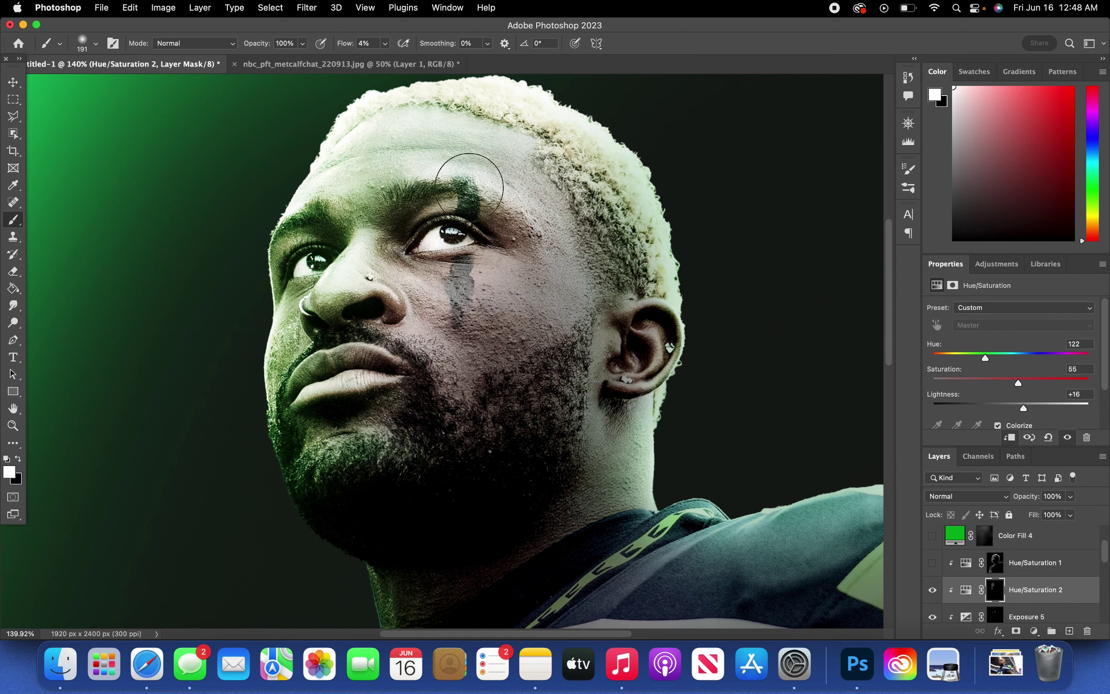
pyautogui.scroll(4, 409, 171)
pyautogui.scroll(-20, 687, 346)
pyautogui.hscroll(-11, 686, 345)
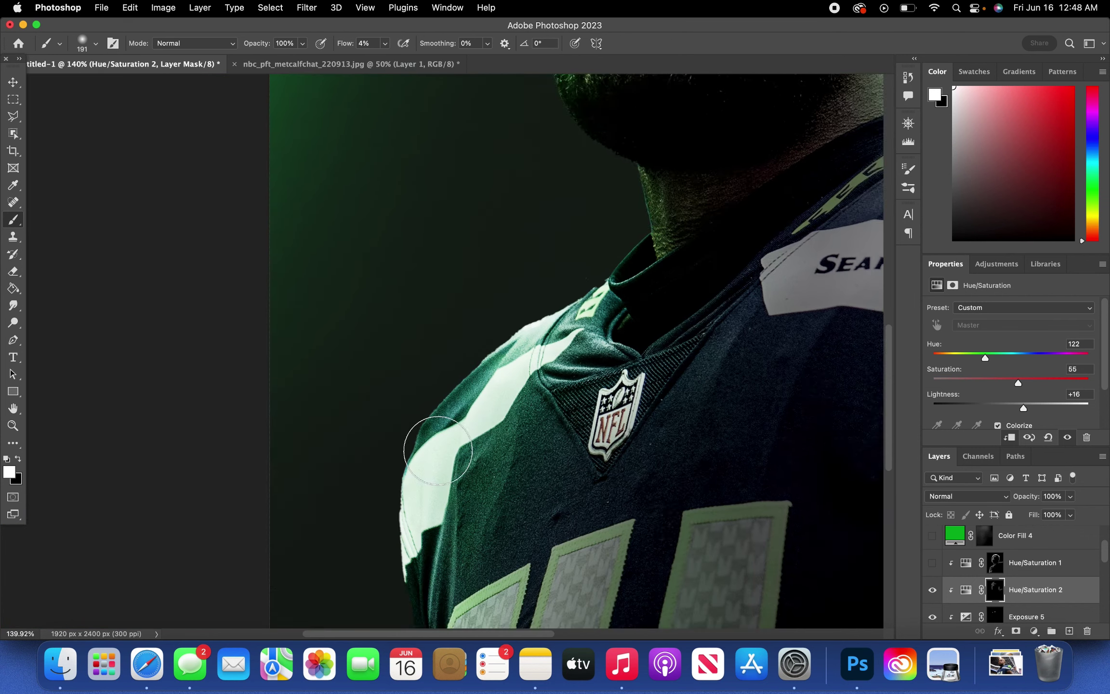
pyautogui.scroll(-2, 445, 471)
pyautogui.moveTo(446, 471); pyautogui.dragTo(694, 180)
pyautogui.scroll(20, 594, 392)
# Compare the portrait with Hue/Saturation 2 hidden and shown, keep it visible, and delete the old Hue/Saturation 1 layer.
pyautogui.press('x')
pyautogui.press('super+0')
pyautogui.click(930, 587)
pyautogui.click(930, 587)
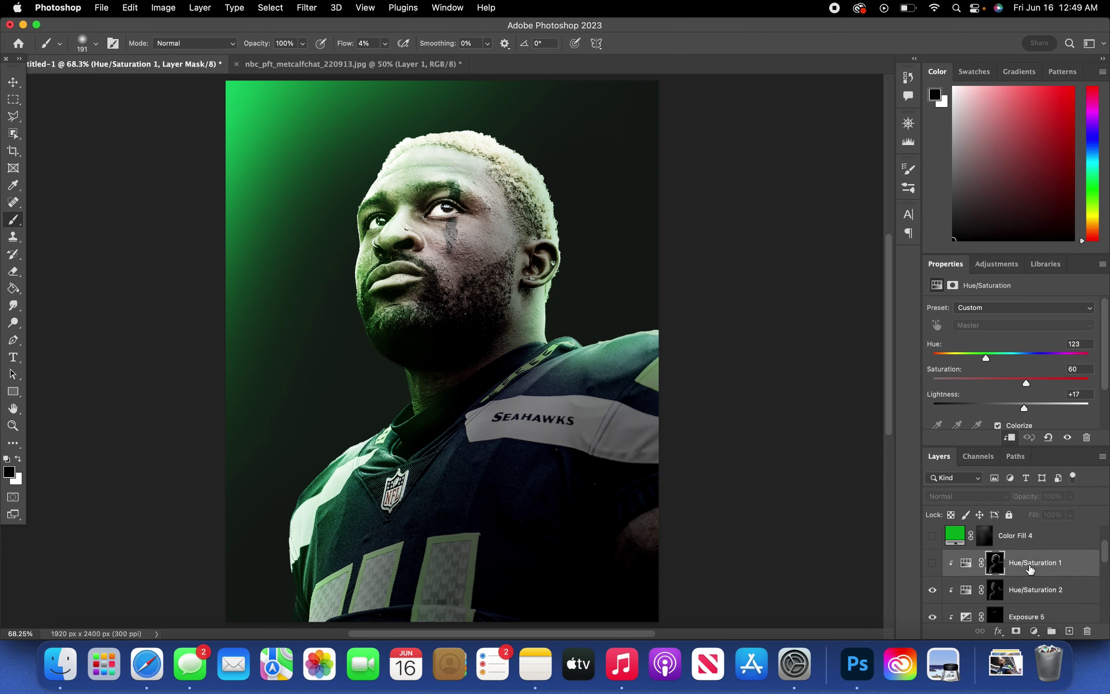
pyautogui.click(1029, 564)
pyautogui.press('BackSpace')
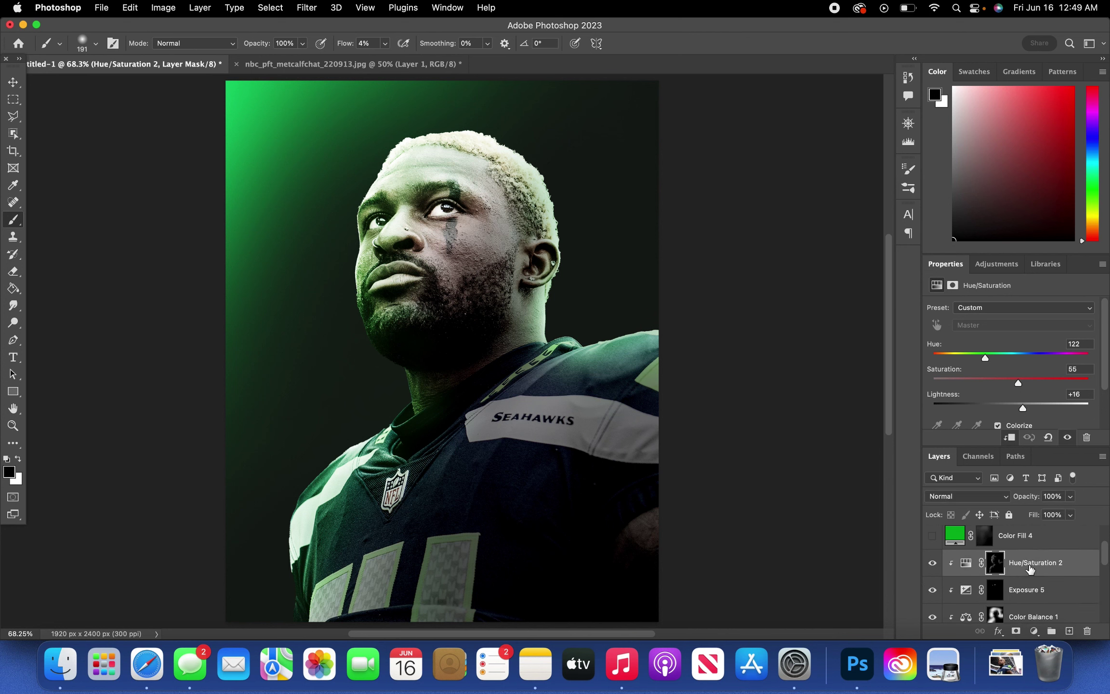
# Preview the effect of the Color Fill 4 layer on the portrait by toggling its visibility, leaving it hidden.
pyautogui.click(13, 83)
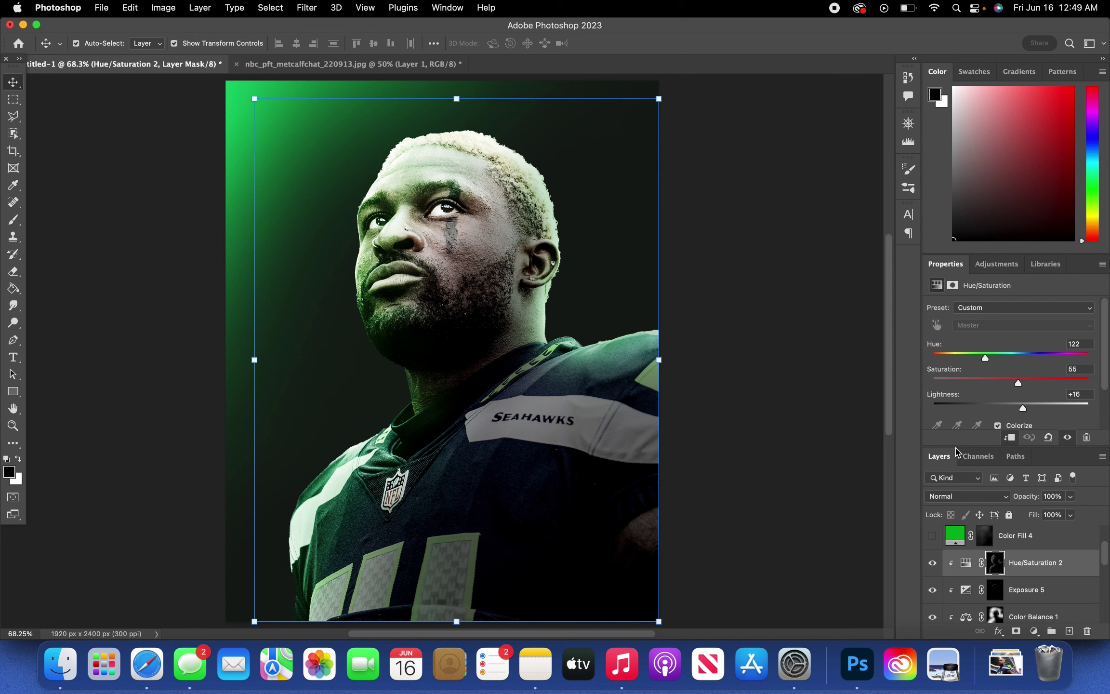
pyautogui.click(932, 536)
pyautogui.click(932, 535)
pyautogui.click(932, 535)
# Add a solid color fill layer in a slightly darkened, fully saturated green directly above Color Fill 4.
pyautogui.click(1021, 539)
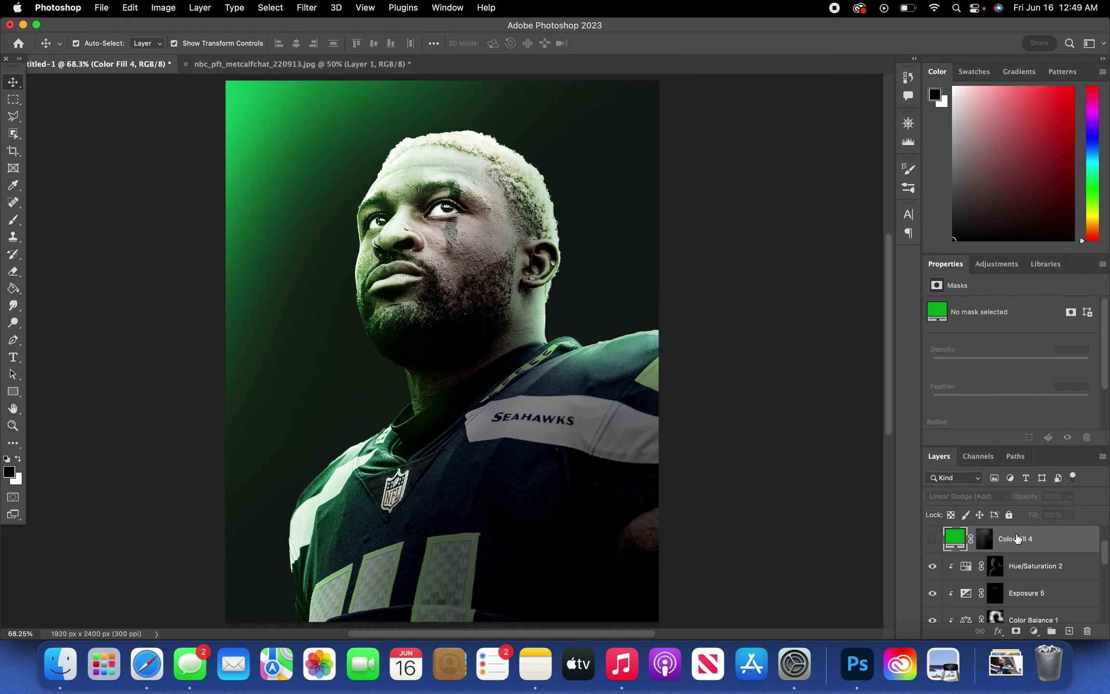
pyautogui.click(1033, 631)
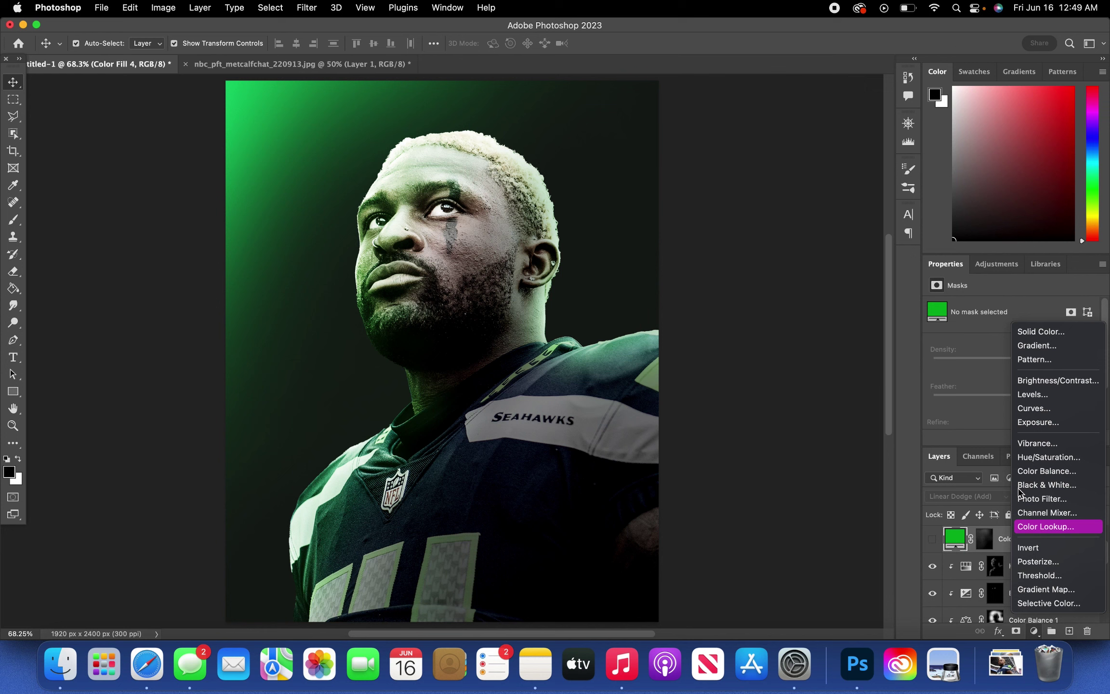
pyautogui.click(1057, 331)
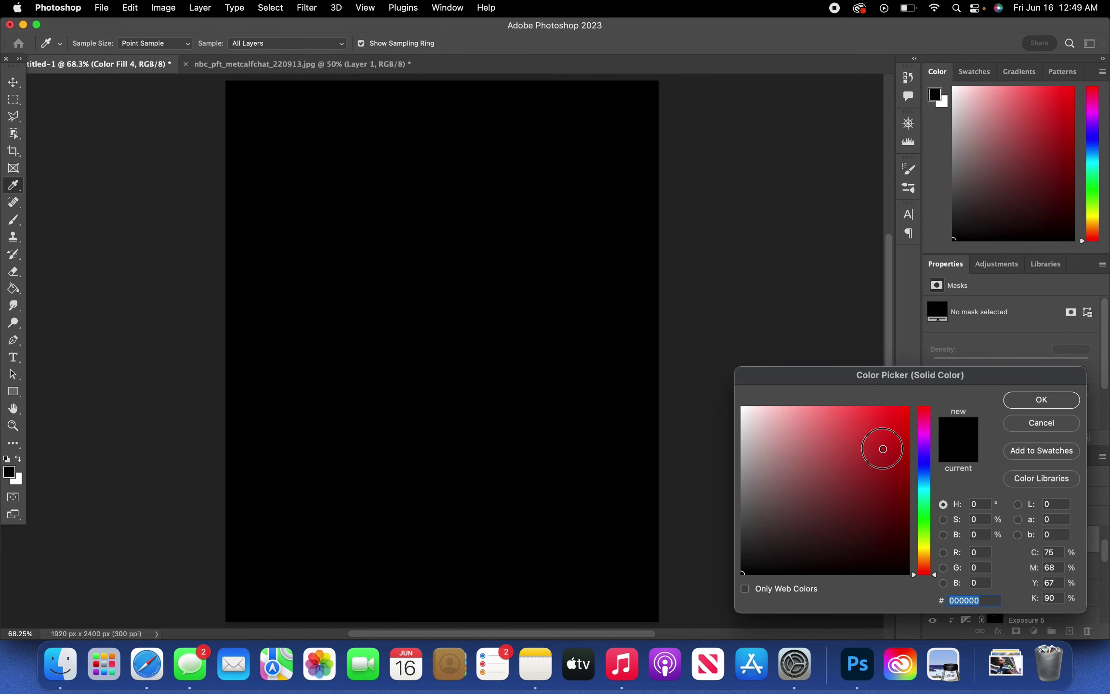
pyautogui.click(908, 407)
pyautogui.moveTo(920, 533)
pyautogui.mouseDown()
pyautogui.moveTo(923, 504)
pyautogui.moveTo(923, 515)
pyautogui.mouseUp()
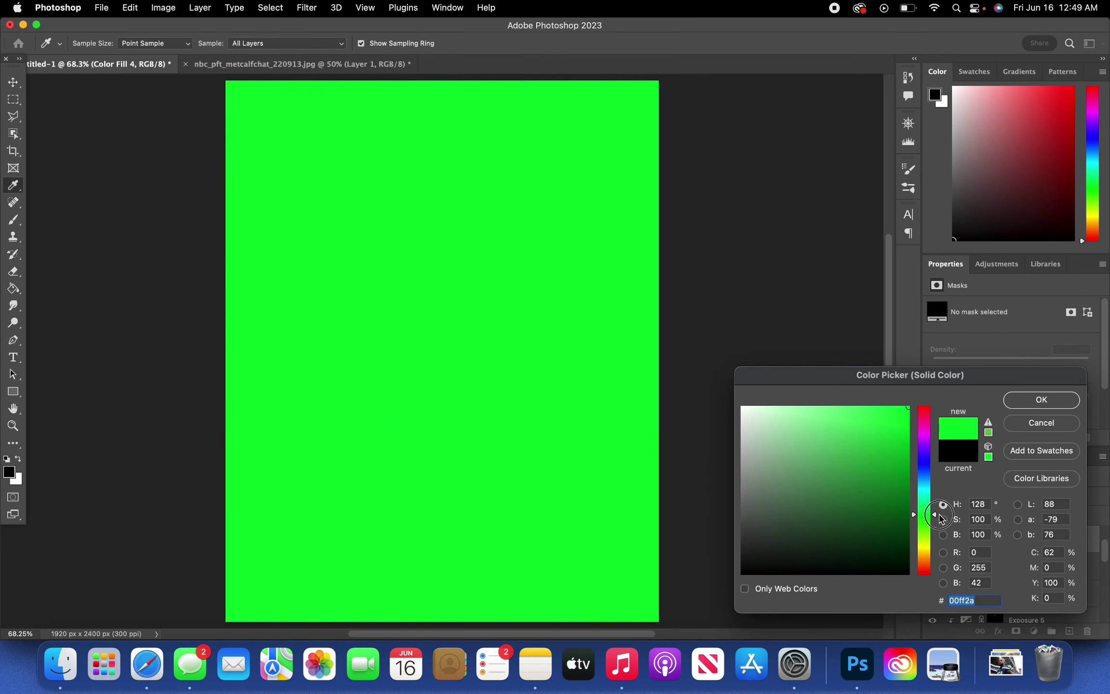
pyautogui.click(873, 453)
pyautogui.moveTo(873, 454); pyautogui.dragTo(921, 456)
pyautogui.click(1040, 400)
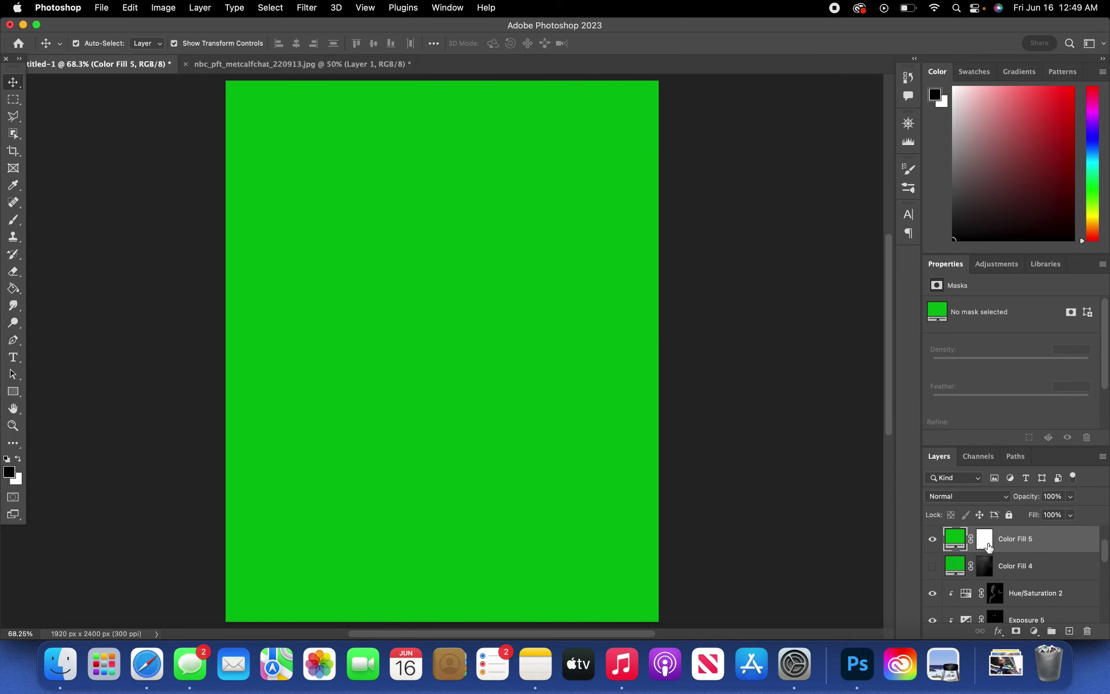
# Set Color Fill 5 to the Linear Dodge (Add) blend mode and invert its mask to black.
pyautogui.click(969, 499)
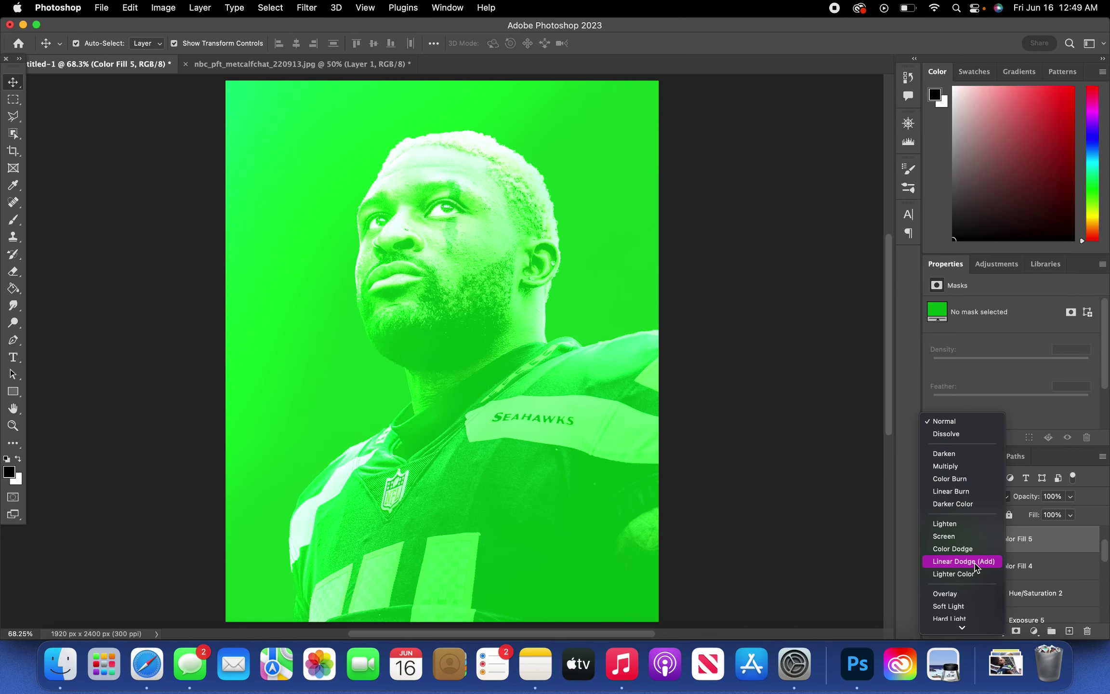
pyautogui.click(964, 562)
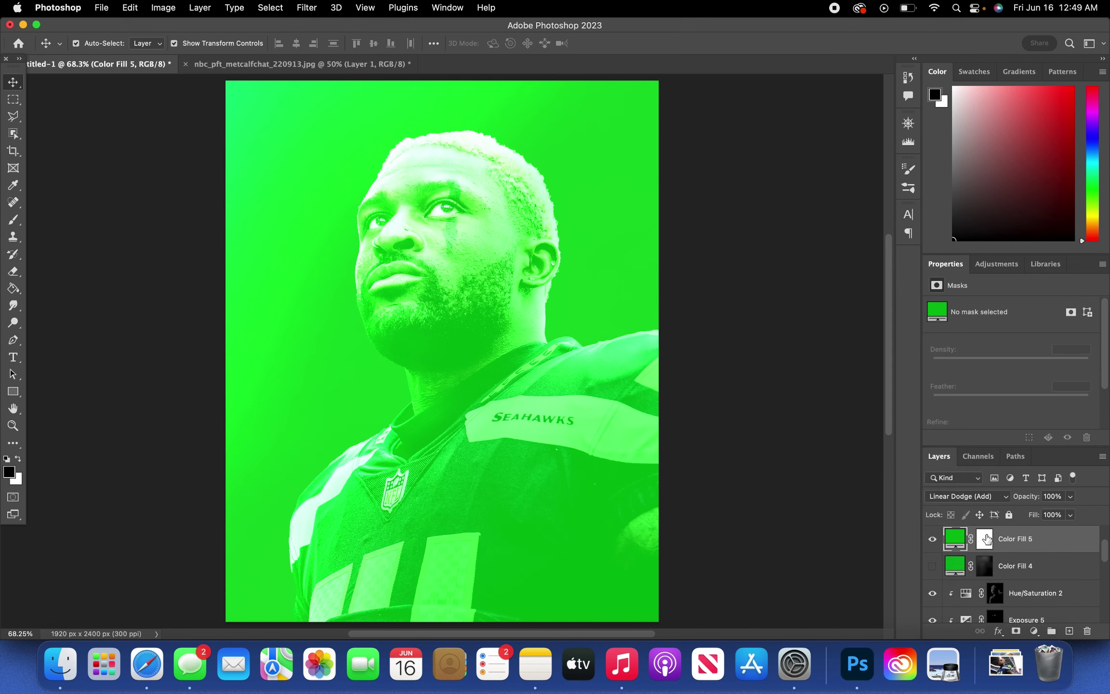
pyautogui.click(972, 499)
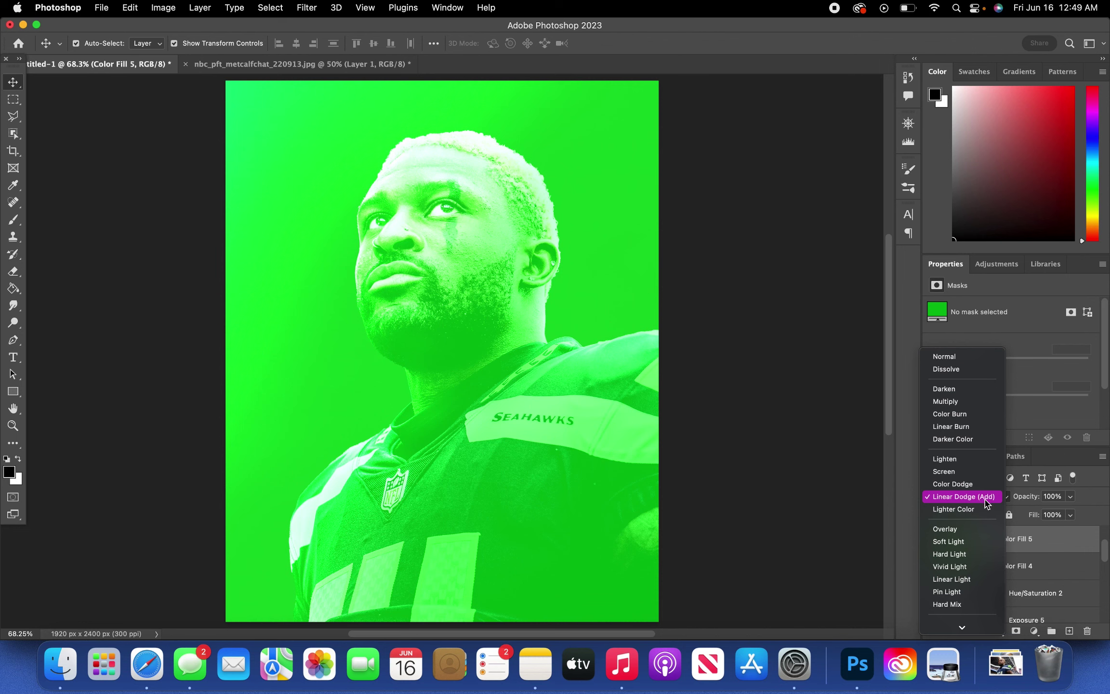
pyautogui.press('Escape')
pyautogui.click(985, 539)
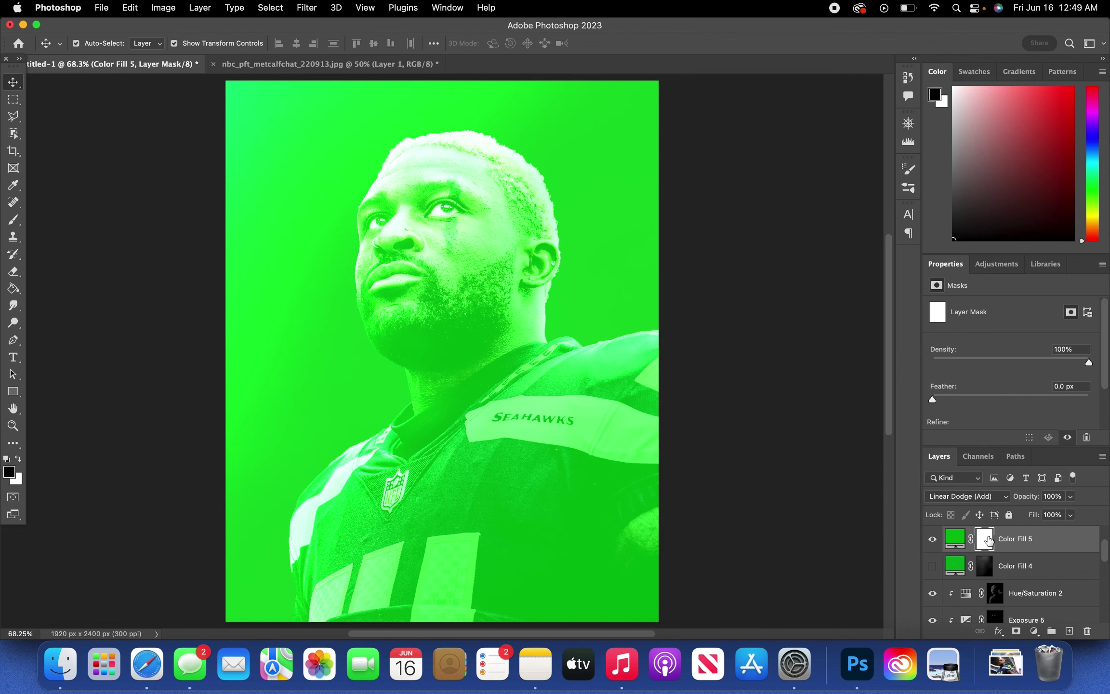
pyautogui.press('super+i')
# Enlarge the soft brush to 1040 px and paint white on the Color Fill 5 mask for a green glow over the player's lit side.
pyautogui.press('b')
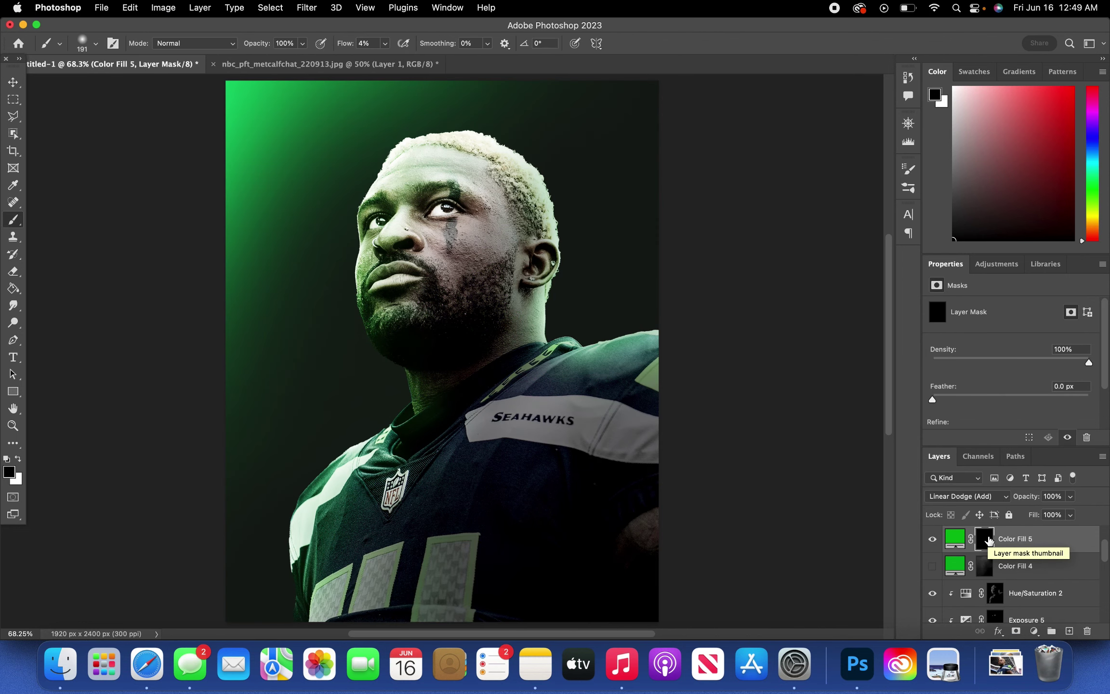
pyautogui.click(97, 45)
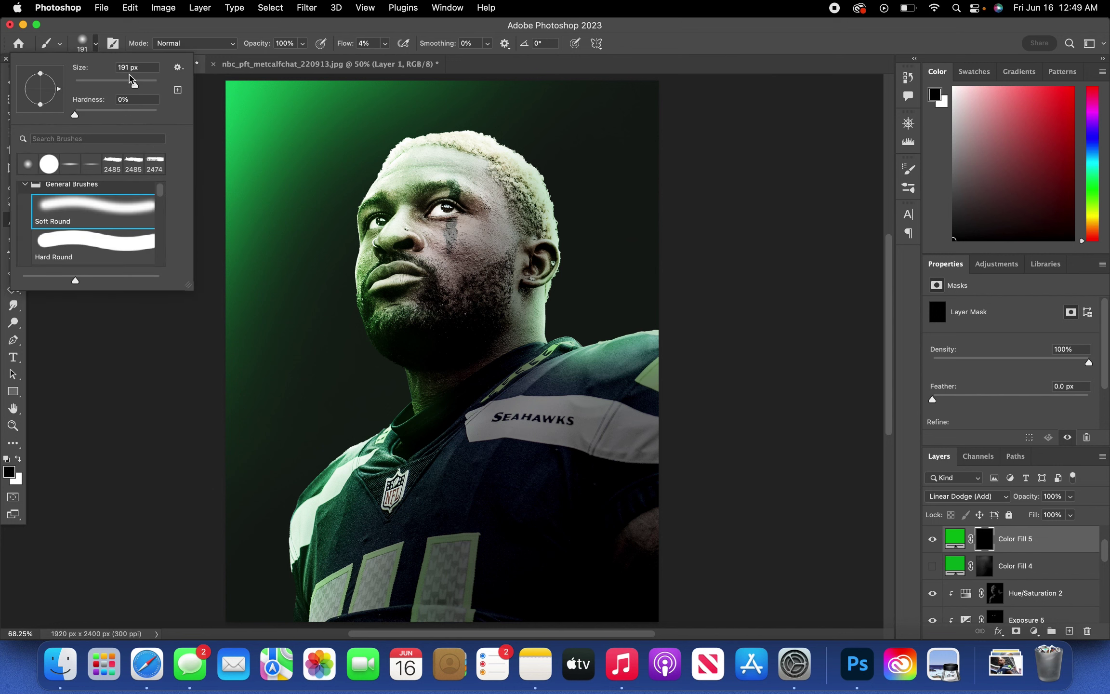
pyautogui.moveTo(133, 86); pyautogui.dragTo(150, 91)
pyautogui.click(140, 27)
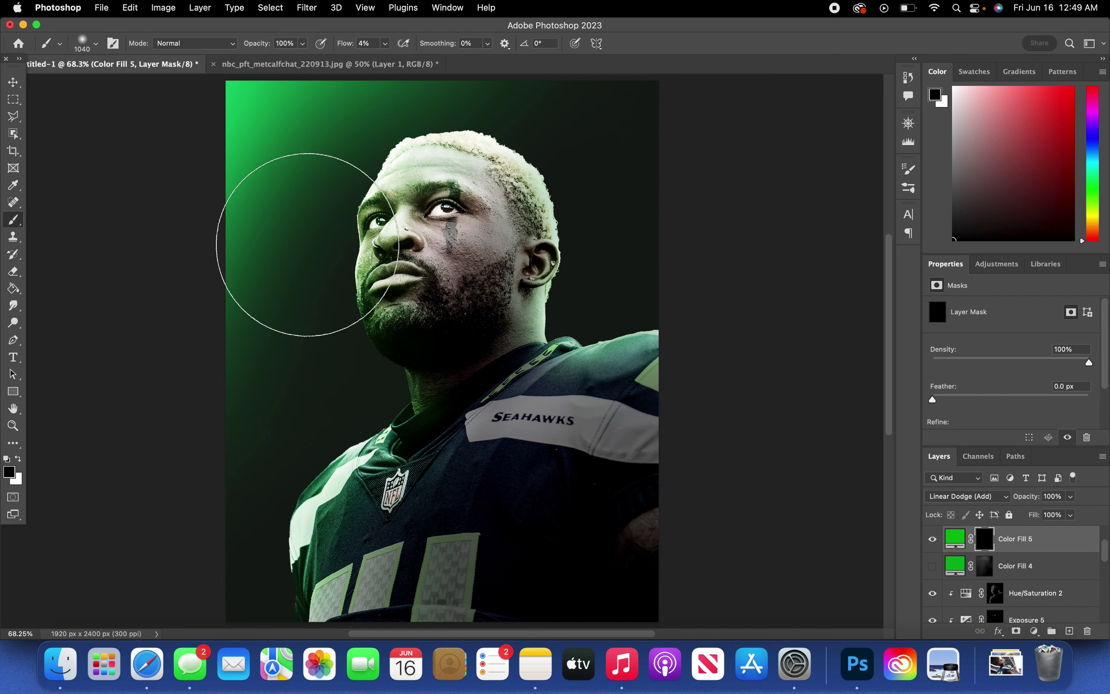
pyautogui.press('x')
pyautogui.scroll(-2, 289, 452)
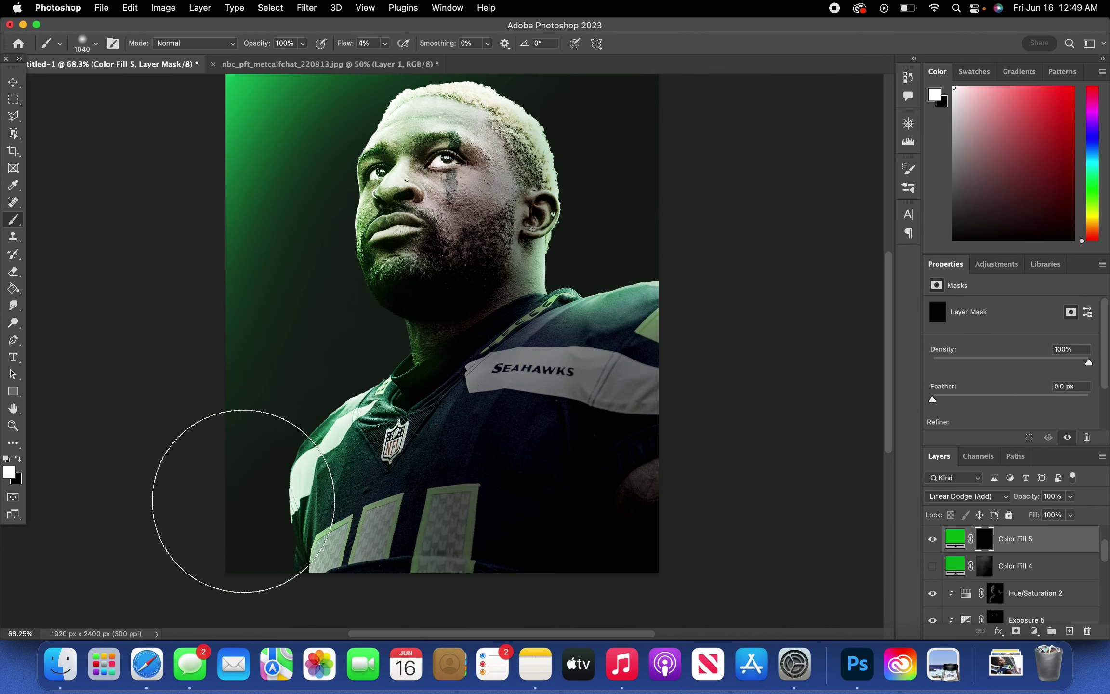
pyautogui.moveTo(367, 384)
pyautogui.mouseDown()
pyautogui.moveTo(372, 360)
pyautogui.moveTo(390, 348)
pyautogui.mouseUp()
pyautogui.scroll(3, 325, 140)
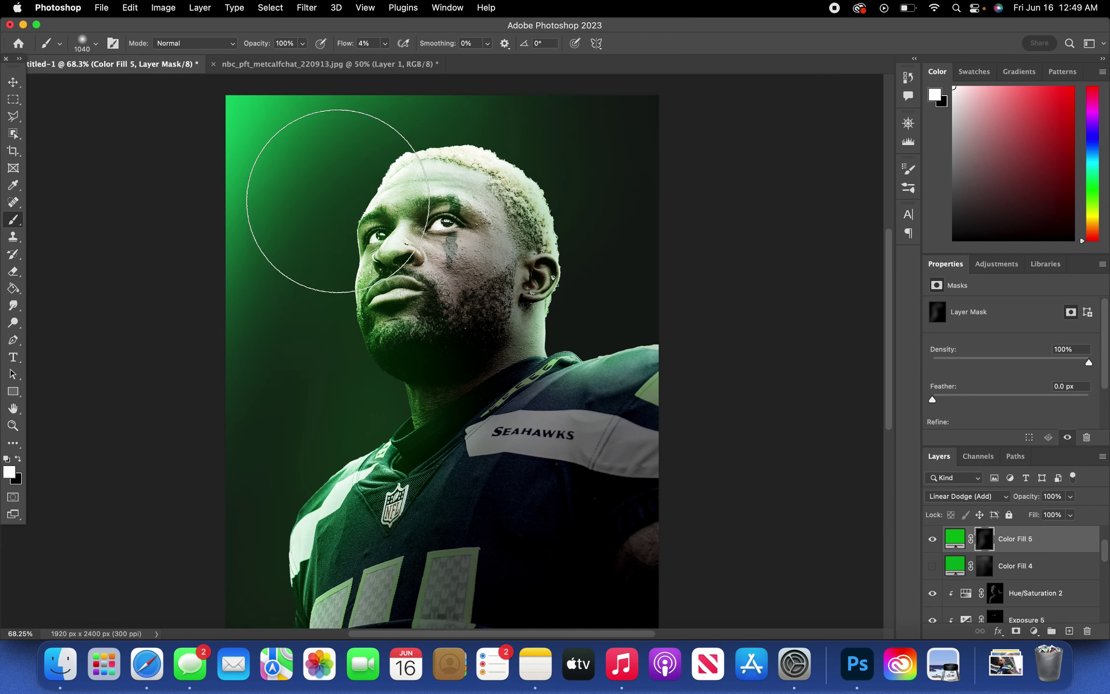
# Paint black on the Color Fill 5 mask to soften the green glow around the player.
pyautogui.scroll(-5, 253, 506)
pyautogui.press('x')
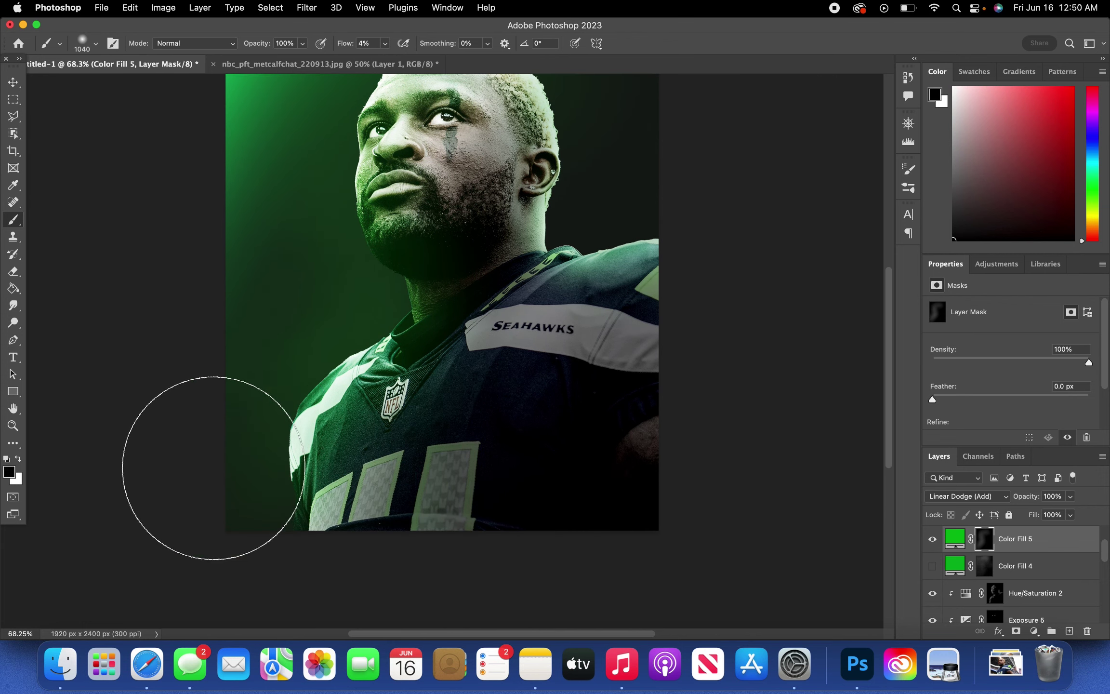
pyautogui.scroll(5, 411, 198)
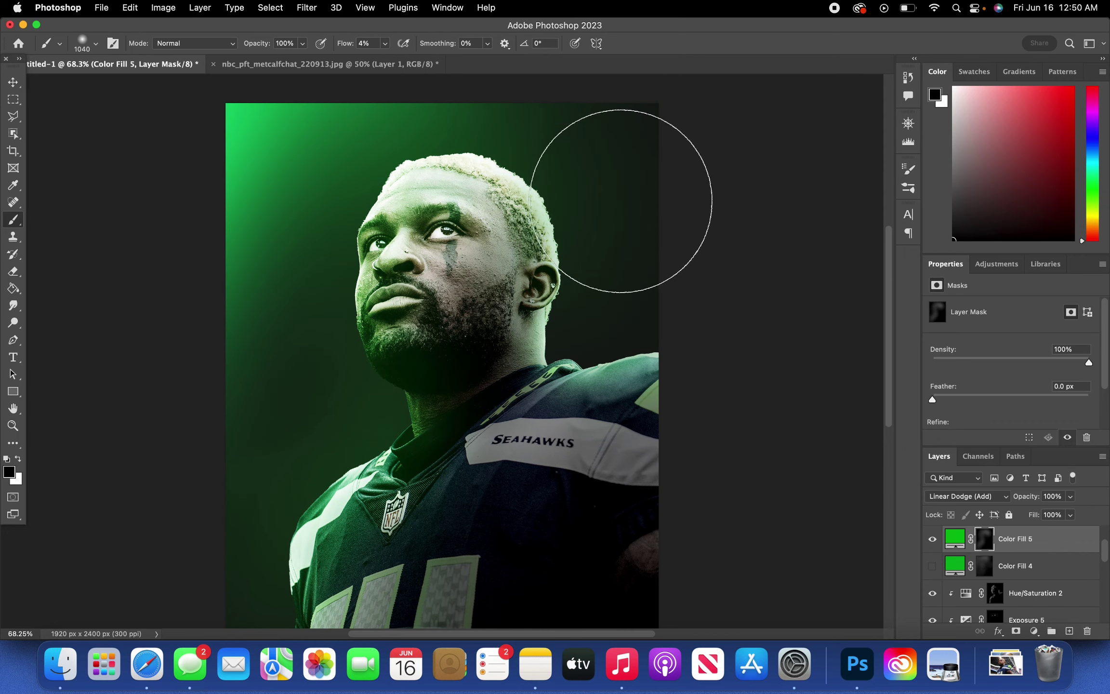
pyautogui.press('x')
pyautogui.press('x')
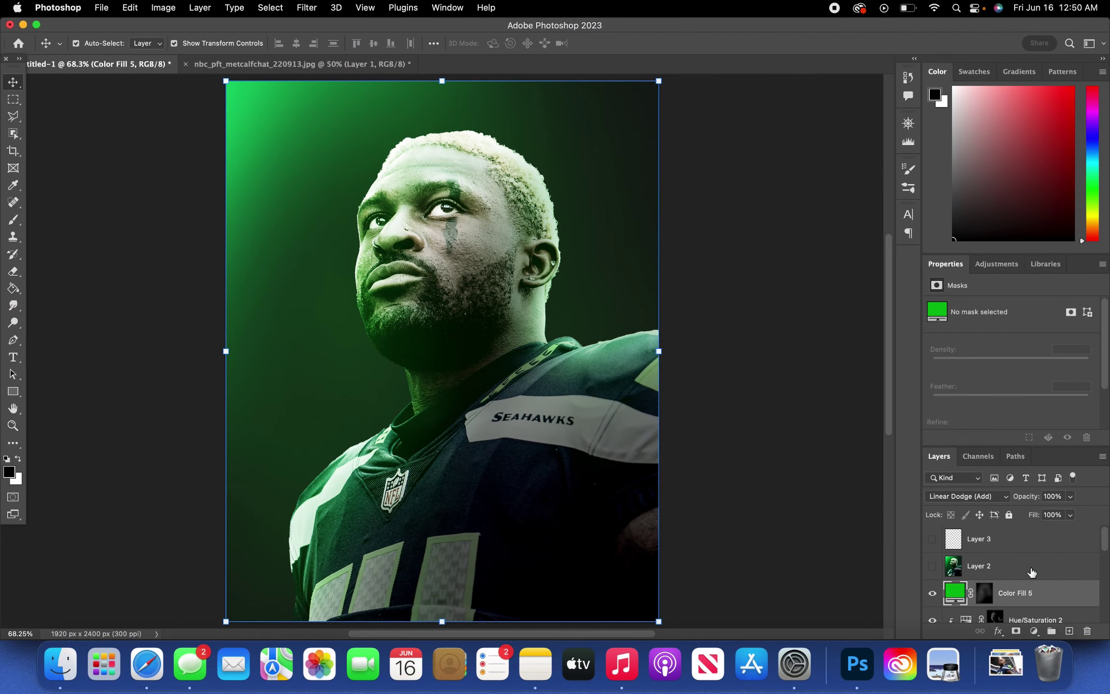
# Delete the hidden Layer 2, add an empty layer above Color Fill 5 and fill it with the merged image using Apply Image.
pyautogui.click(1031, 570)
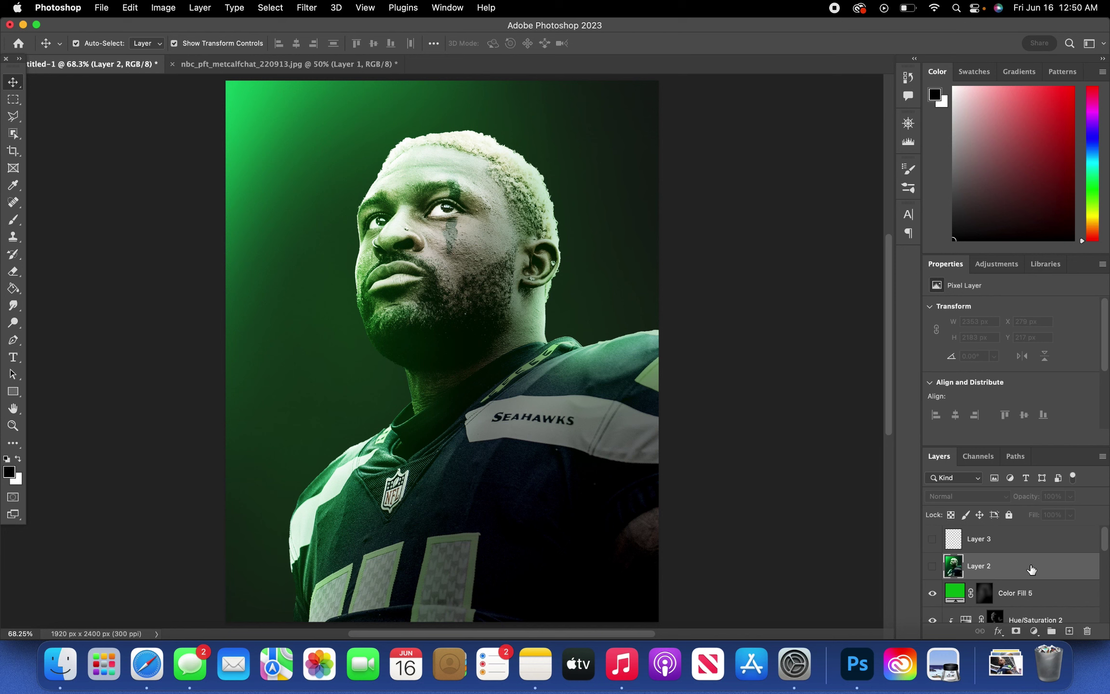
pyautogui.press('Delete')
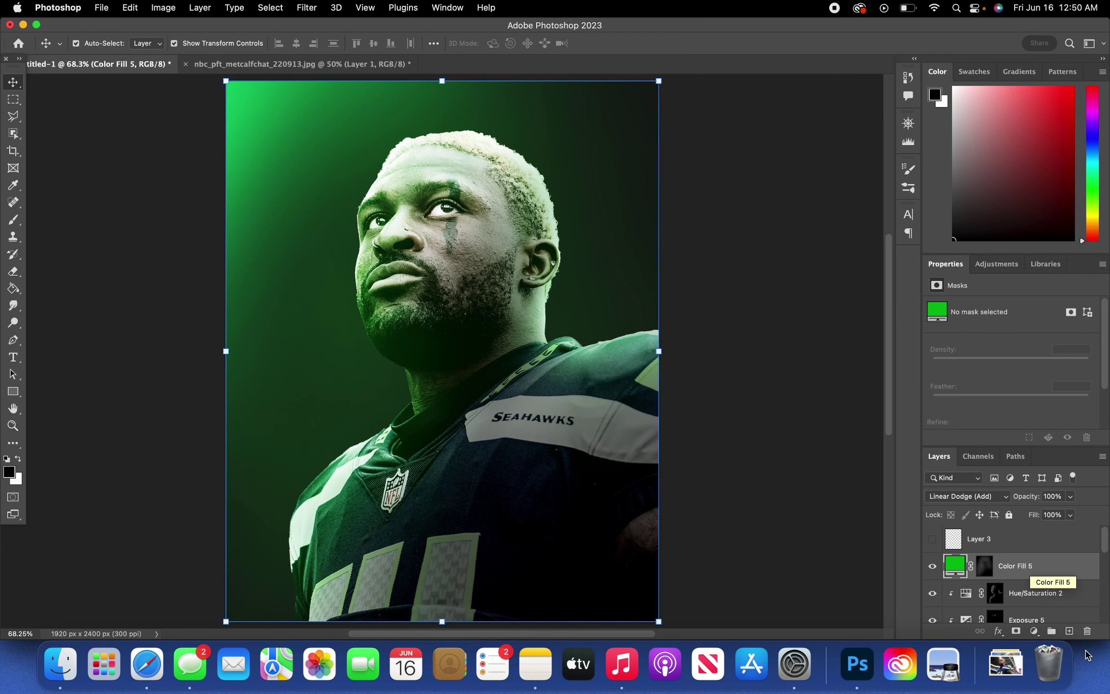
pyautogui.click(1069, 631)
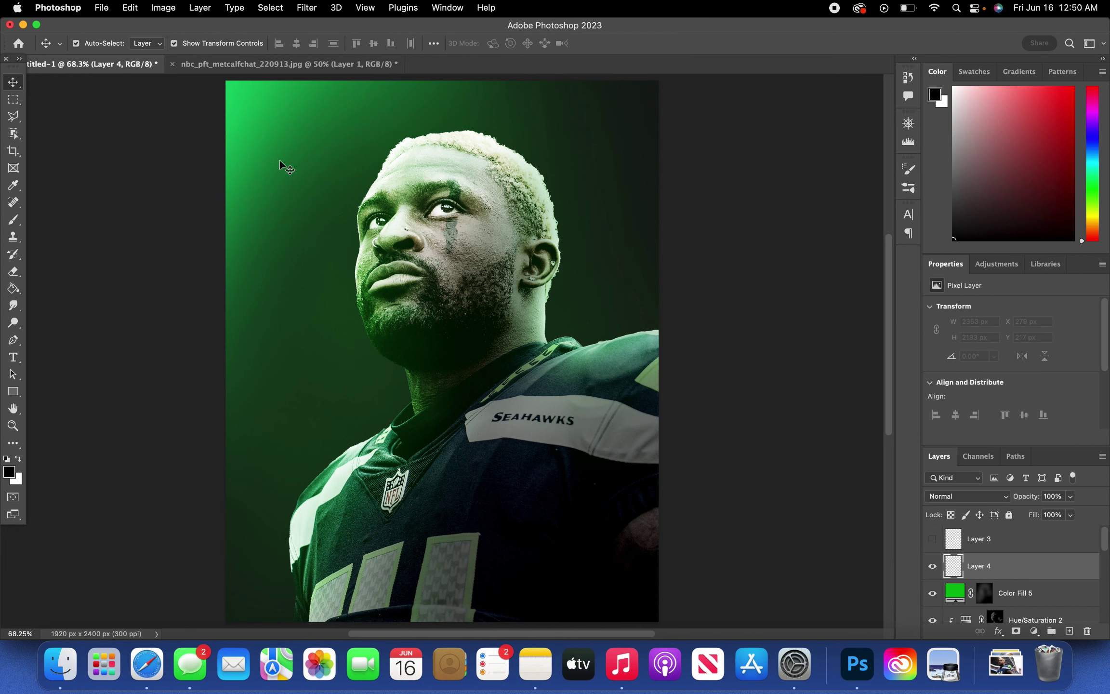
pyautogui.click(163, 7)
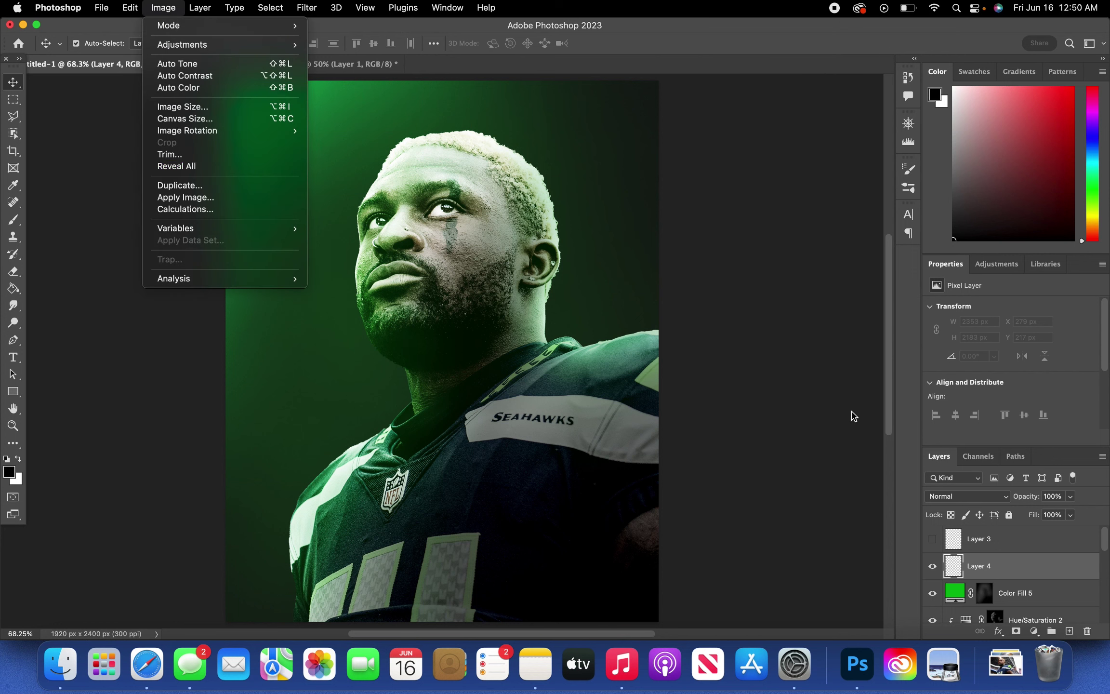
pyautogui.click(217, 199)
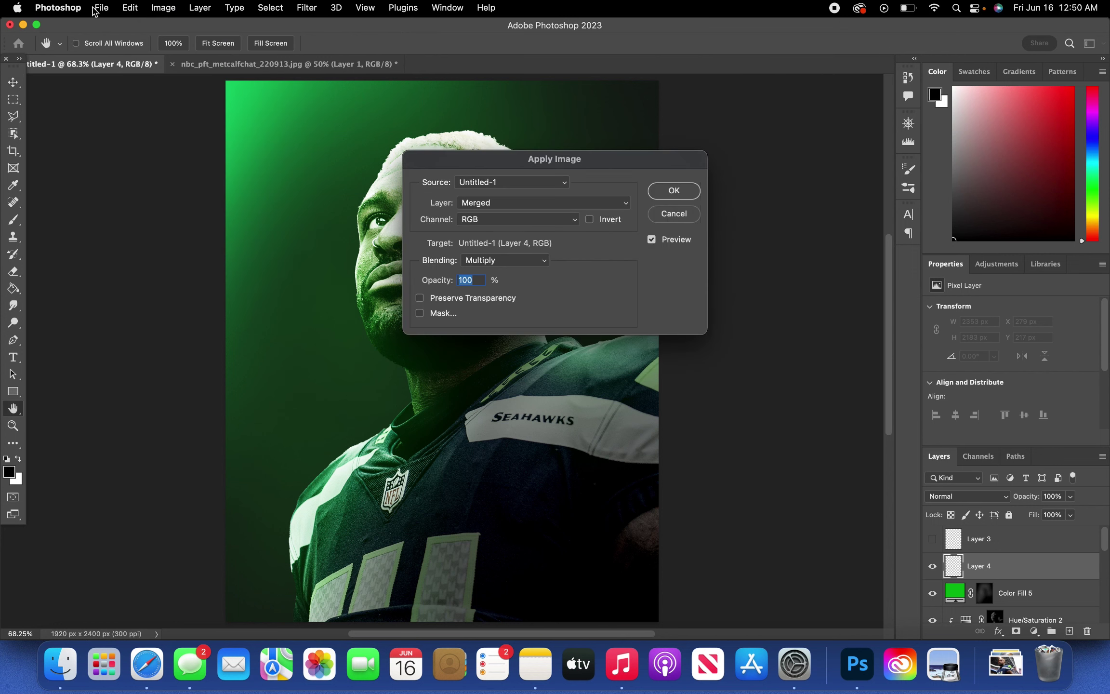
pyautogui.click(672, 190)
# Open the Camera Raw filter on Layer 4 and preview the Modern profiles on the portrait.
pyautogui.click(307, 7)
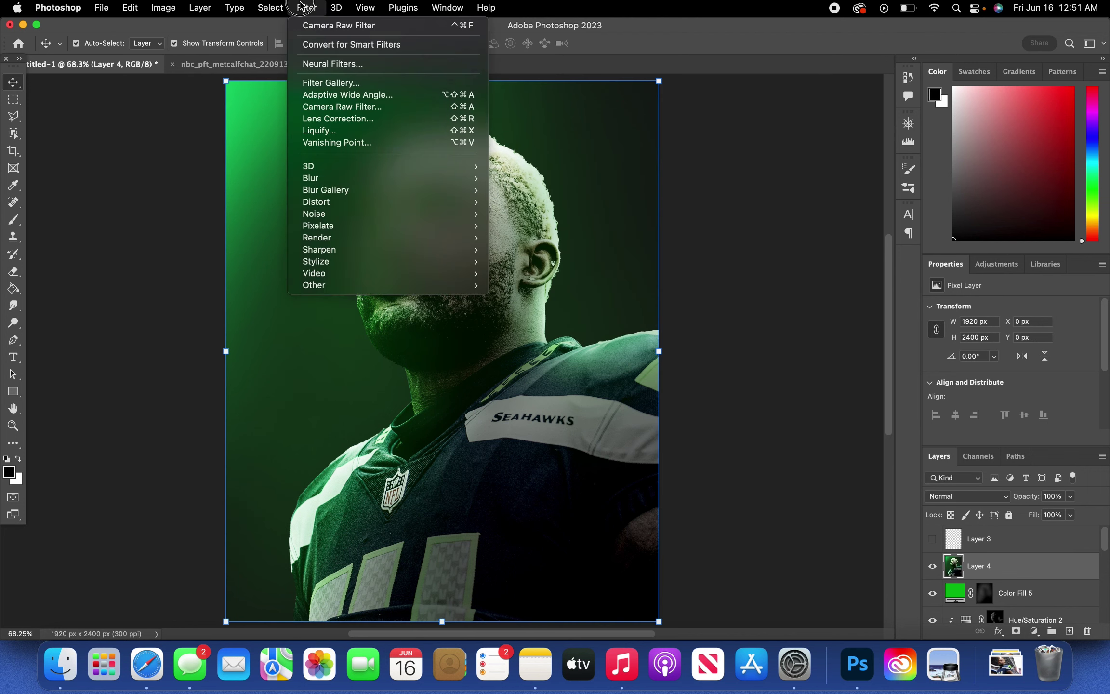
pyautogui.click(387, 107)
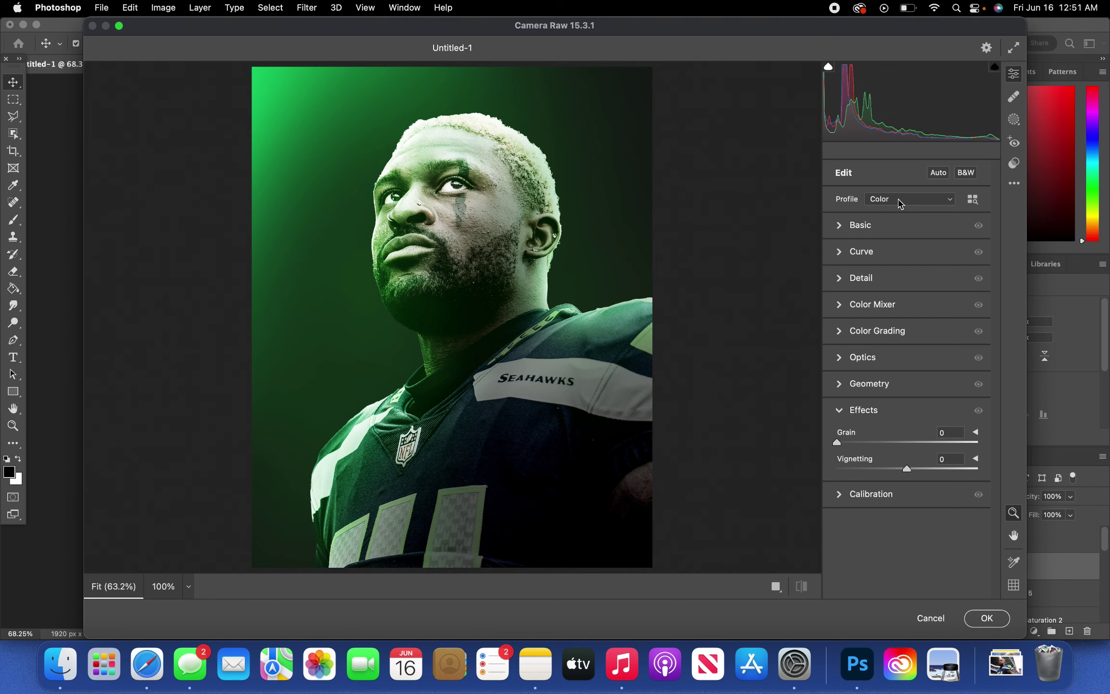
pyautogui.click(900, 203)
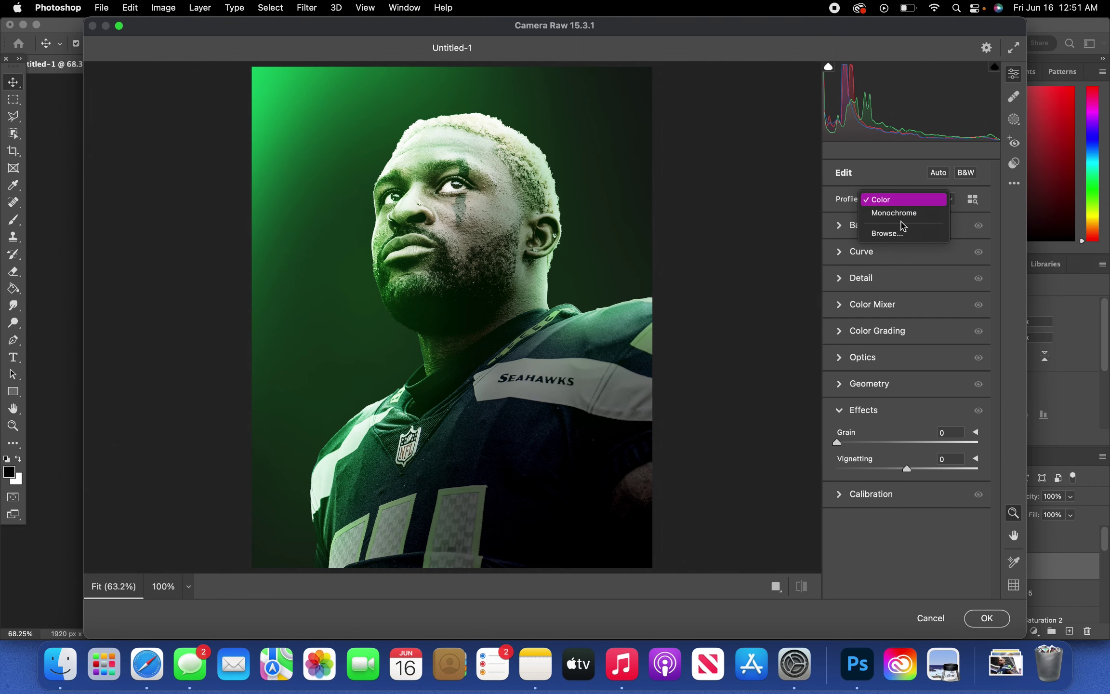
pyautogui.click(875, 170)
pyautogui.click(900, 203)
pyautogui.click(905, 233)
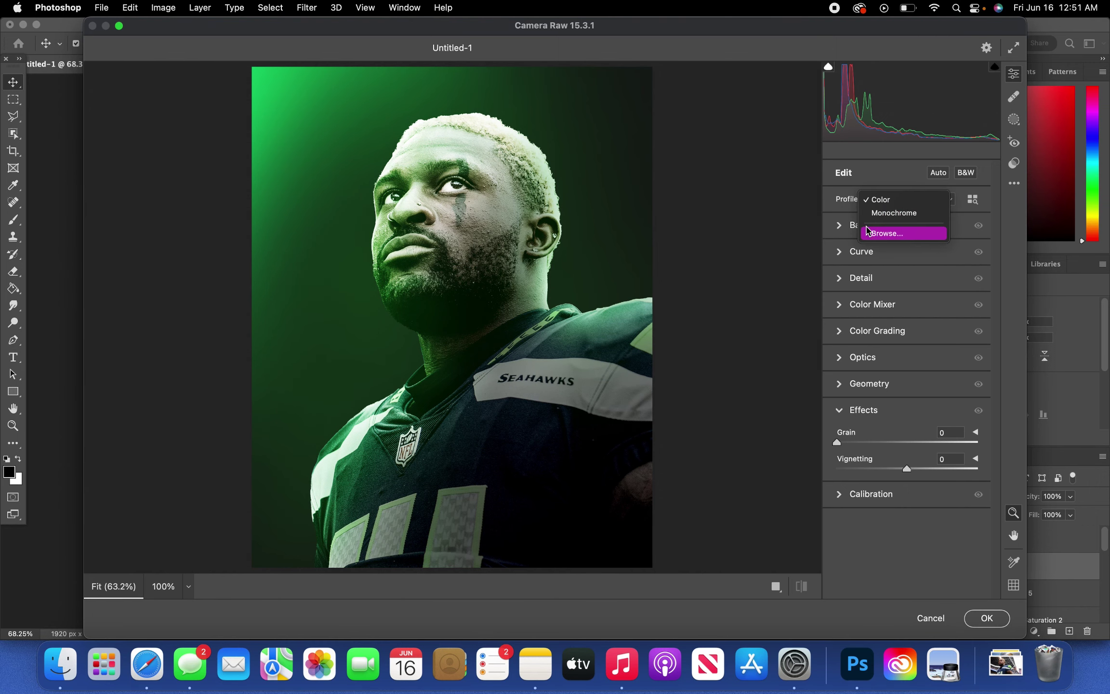
pyautogui.click(832, 420)
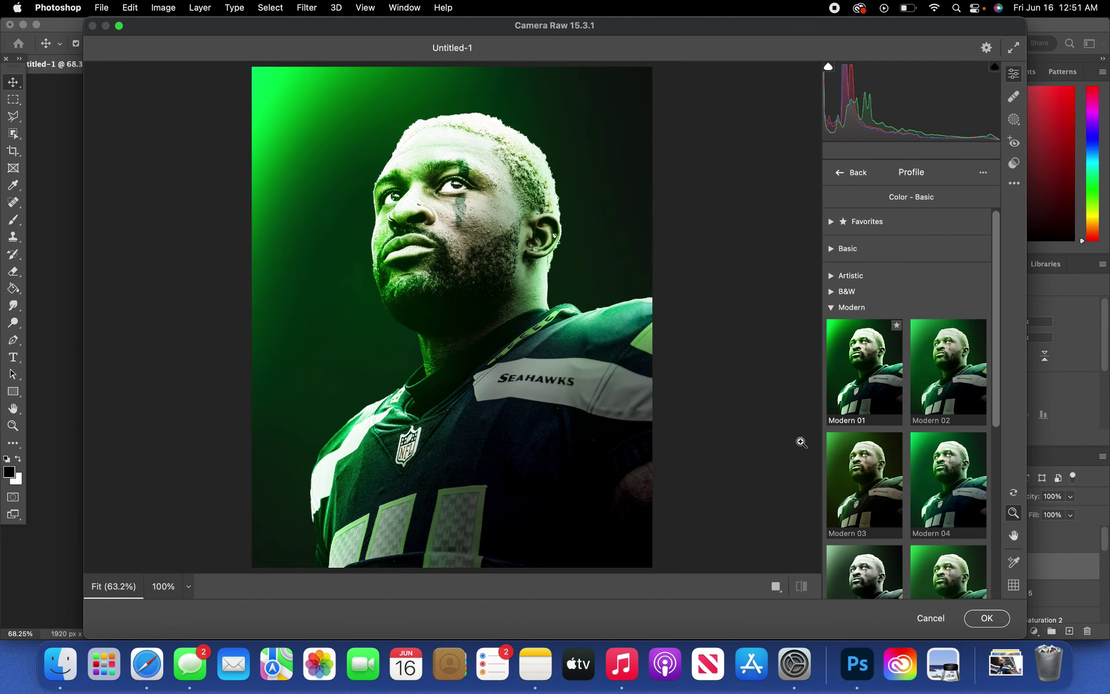
pyautogui.scroll(-5, 896, 482)
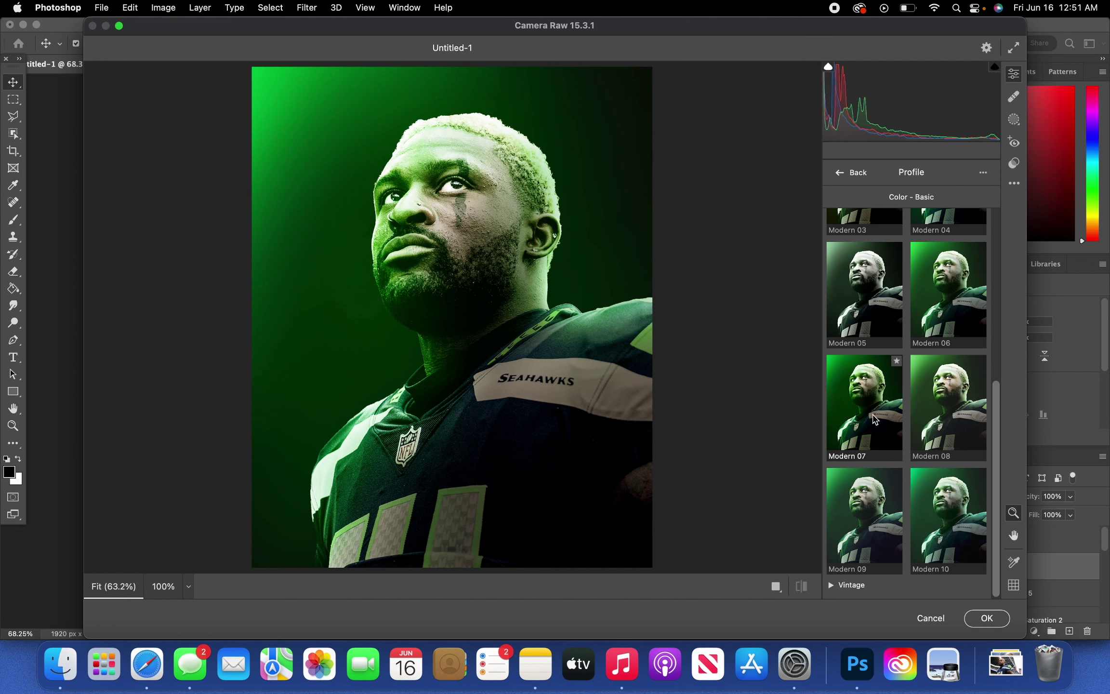
pyautogui.scroll(1, 910, 434)
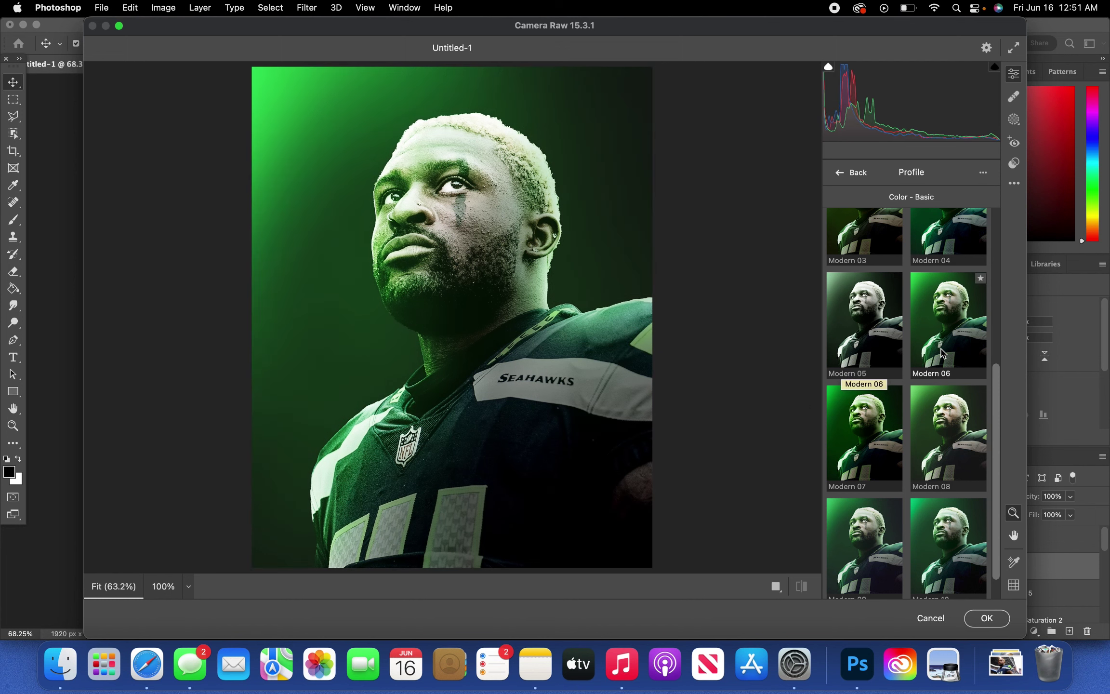
pyautogui.scroll(4, 940, 356)
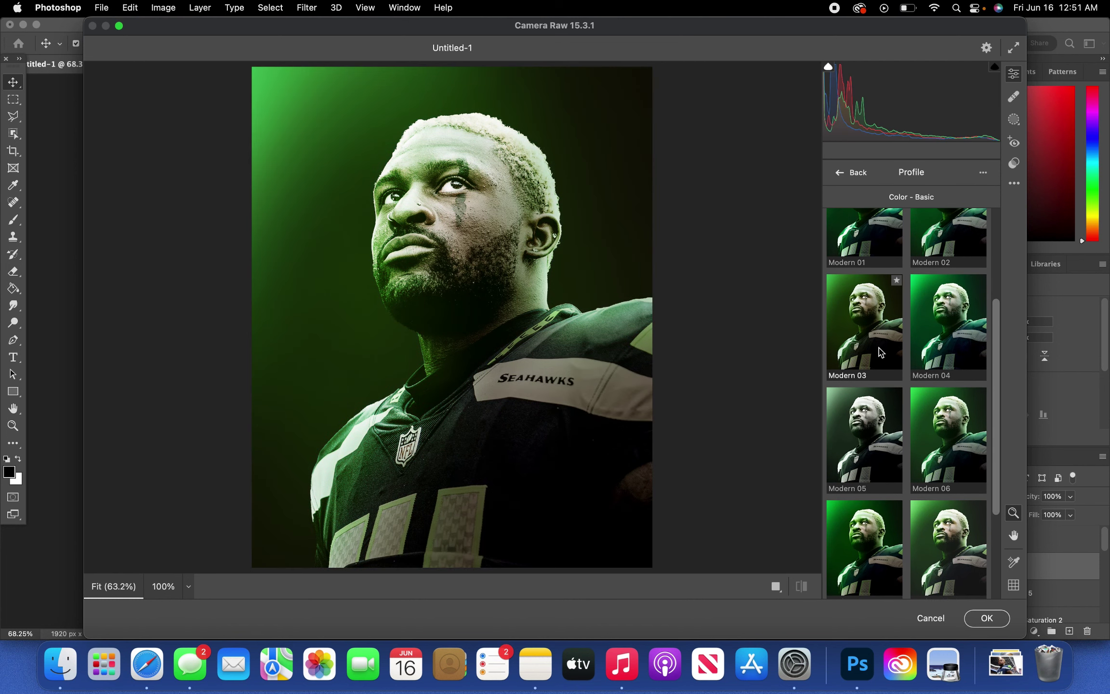
pyautogui.scroll(2, 964, 364)
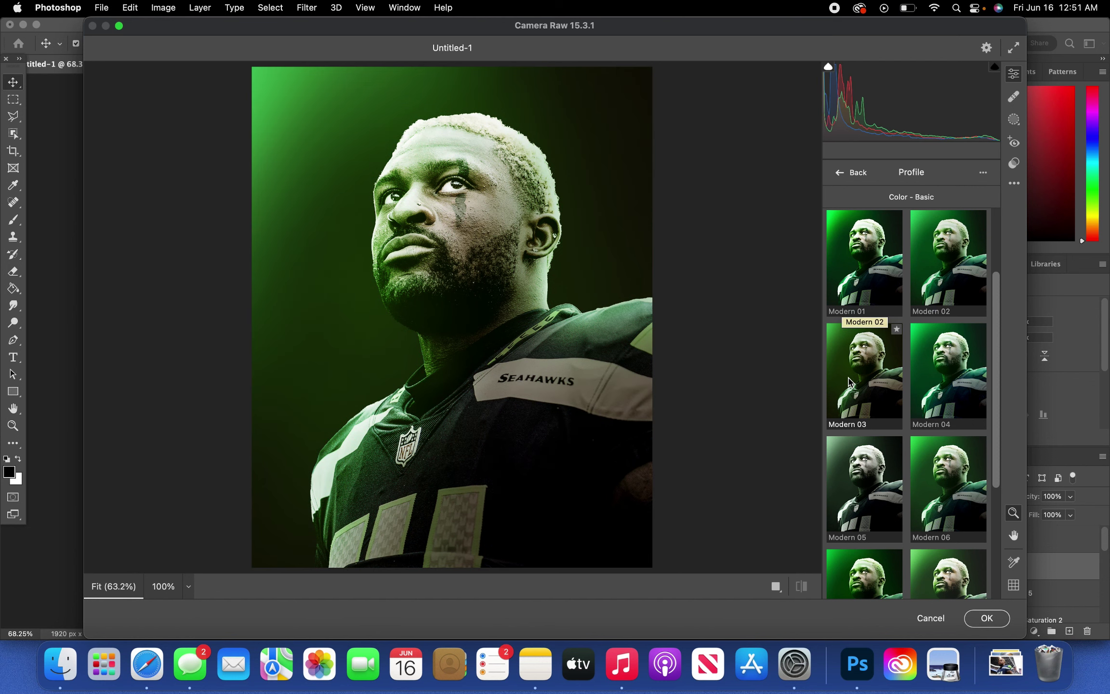
pyautogui.scroll(2, 965, 388)
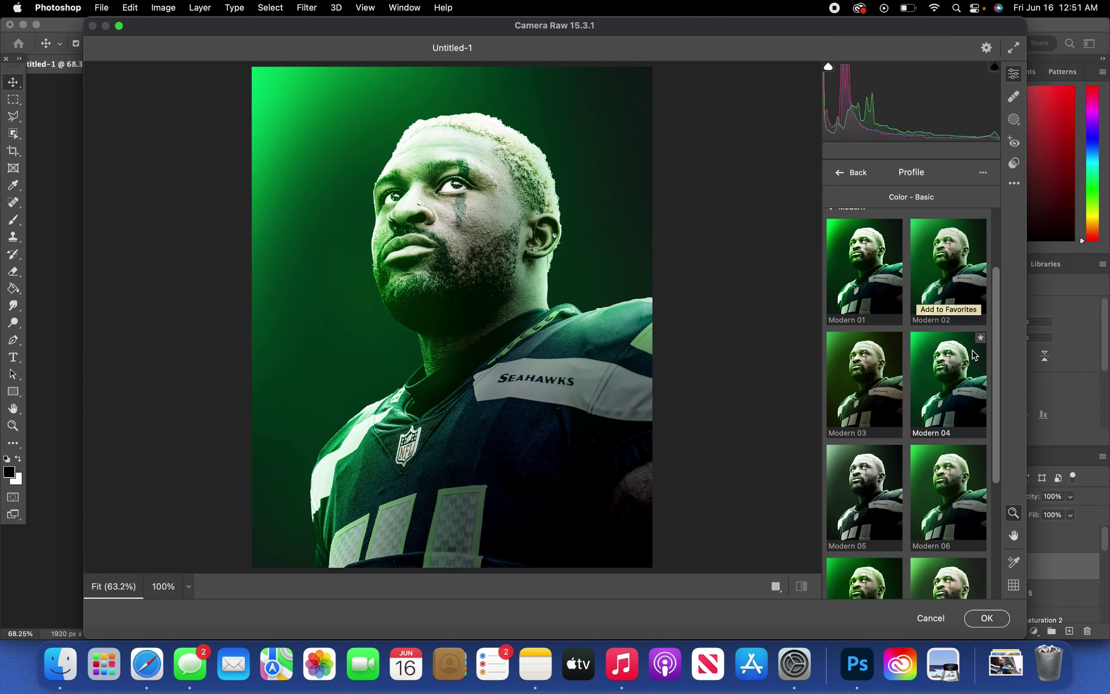
# Try the Modern 07 profile at a reduced amount.
pyautogui.click(872, 525)
pyautogui.scroll(-3, 872, 525)
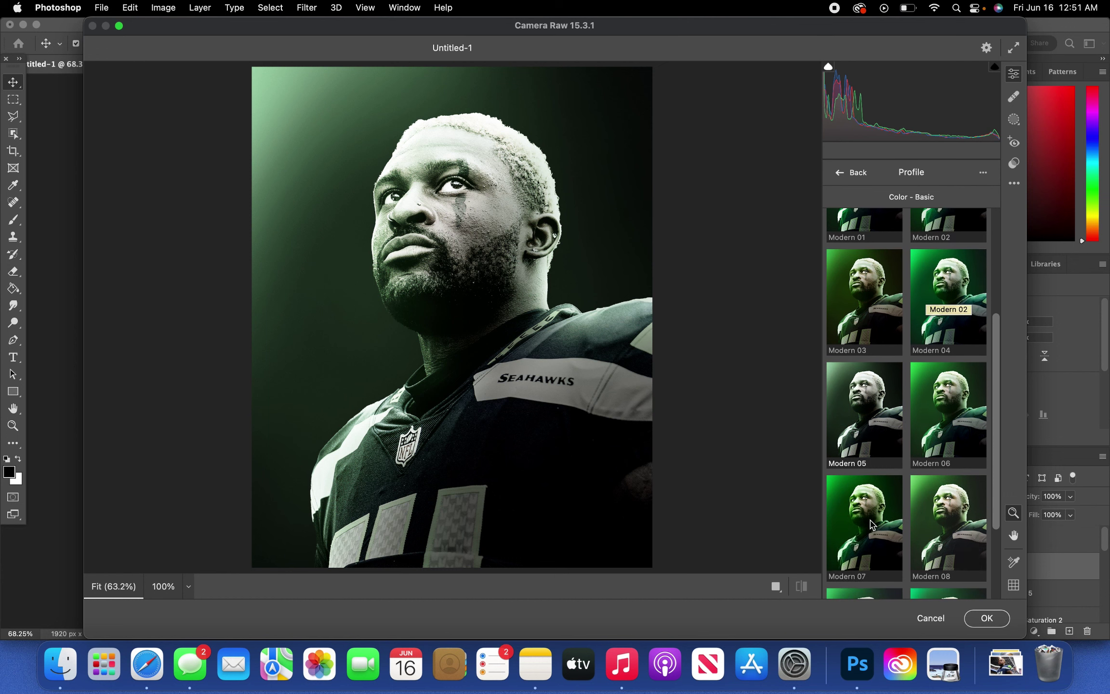
pyautogui.click(863, 529)
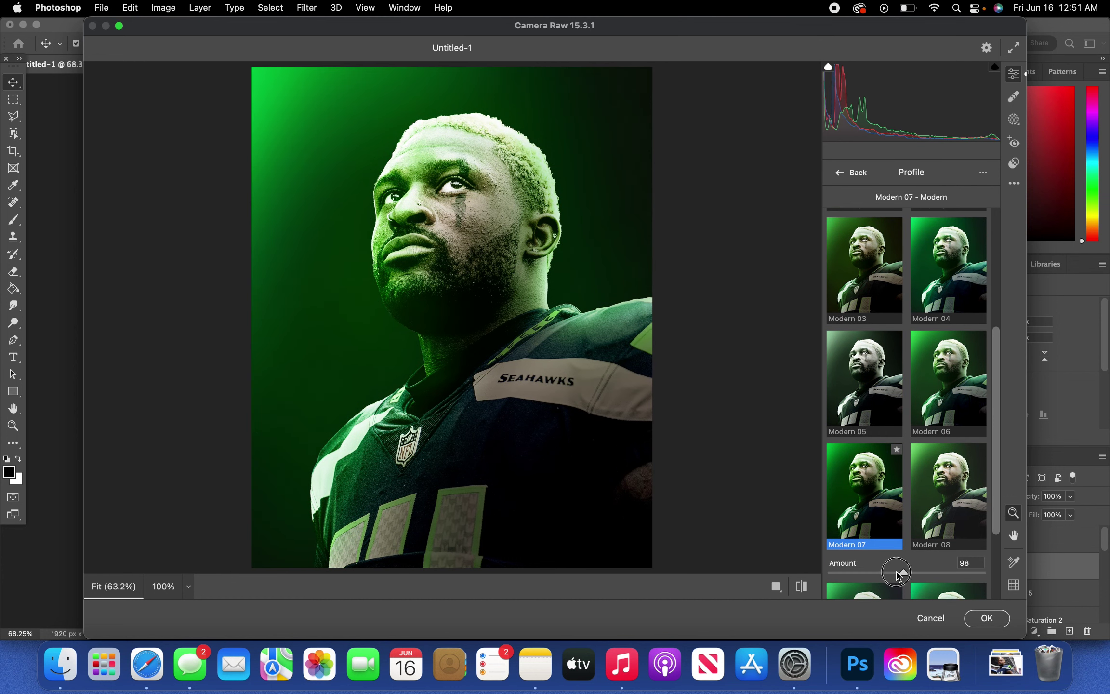
pyautogui.moveTo(906, 571); pyautogui.dragTo(868, 576)
# Choose the Modern 04 profile and return to the edit settings.
pyautogui.click(963, 261)
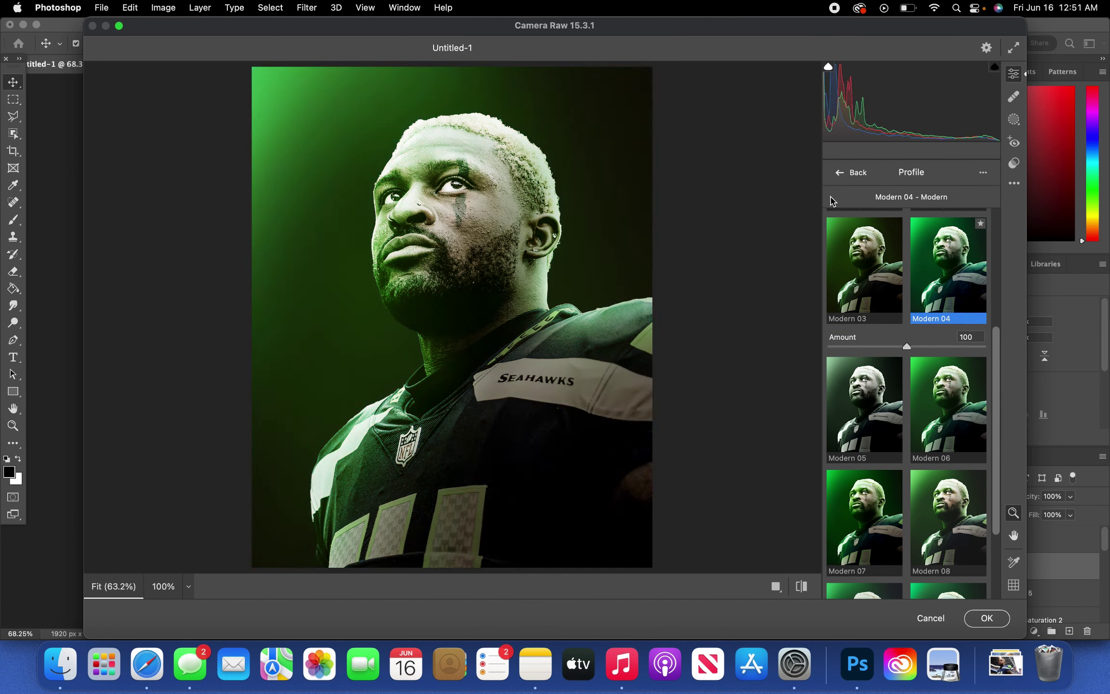
pyautogui.click(840, 172)
# Slightly raise the Basic tone settings, Texture and Clarity, and lower Vibrance a little.
pyautogui.click(840, 258)
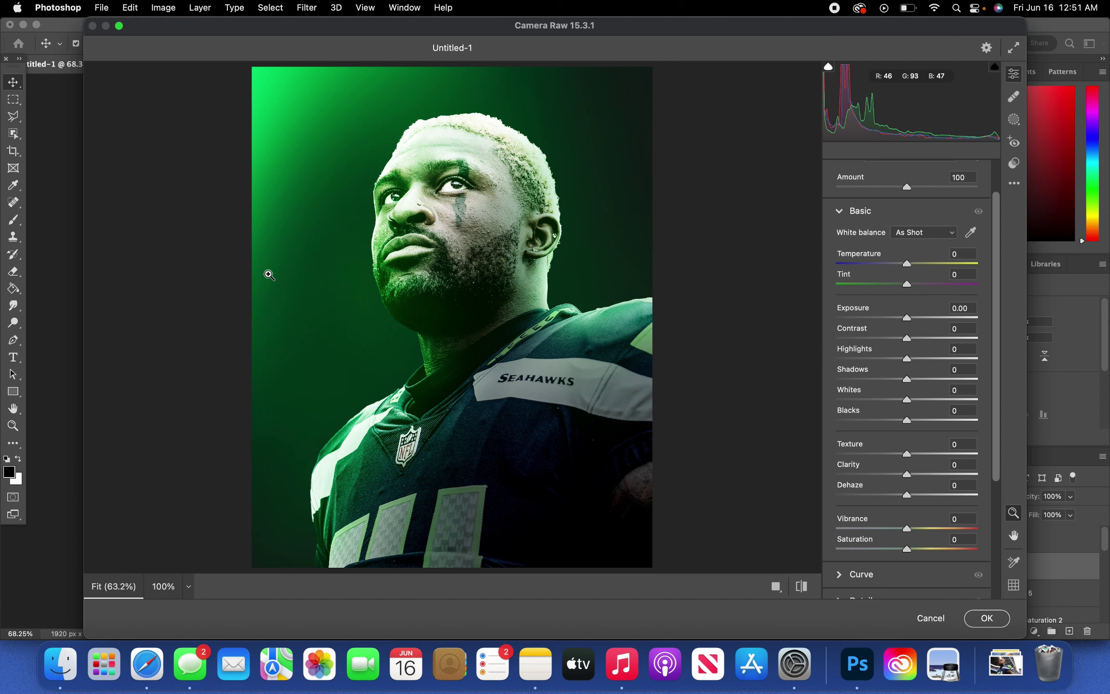
pyautogui.moveTo(907, 318)
pyautogui.mouseDown()
pyautogui.moveTo(897, 318)
pyautogui.moveTo(913, 338)
pyautogui.mouseUp()
pyautogui.moveTo(907, 359); pyautogui.dragTo(917, 360)
pyautogui.moveTo(907, 379); pyautogui.dragTo(923, 400)
pyautogui.moveTo(907, 419); pyautogui.dragTo(911, 420)
pyautogui.moveTo(908, 455); pyautogui.dragTo(919, 476)
pyautogui.moveTo(907, 529)
pyautogui.mouseDown()
pyautogui.moveTo(927, 531)
pyautogui.moveTo(902, 531)
pyautogui.mouseUp()
# Add slight sharpening in Detail and shift the Greens hue in the Color Mixer slightly toward aqua.
pyautogui.click(840, 596)
pyautogui.moveTo(838, 338); pyautogui.dragTo(842, 338)
pyautogui.click(837, 456)
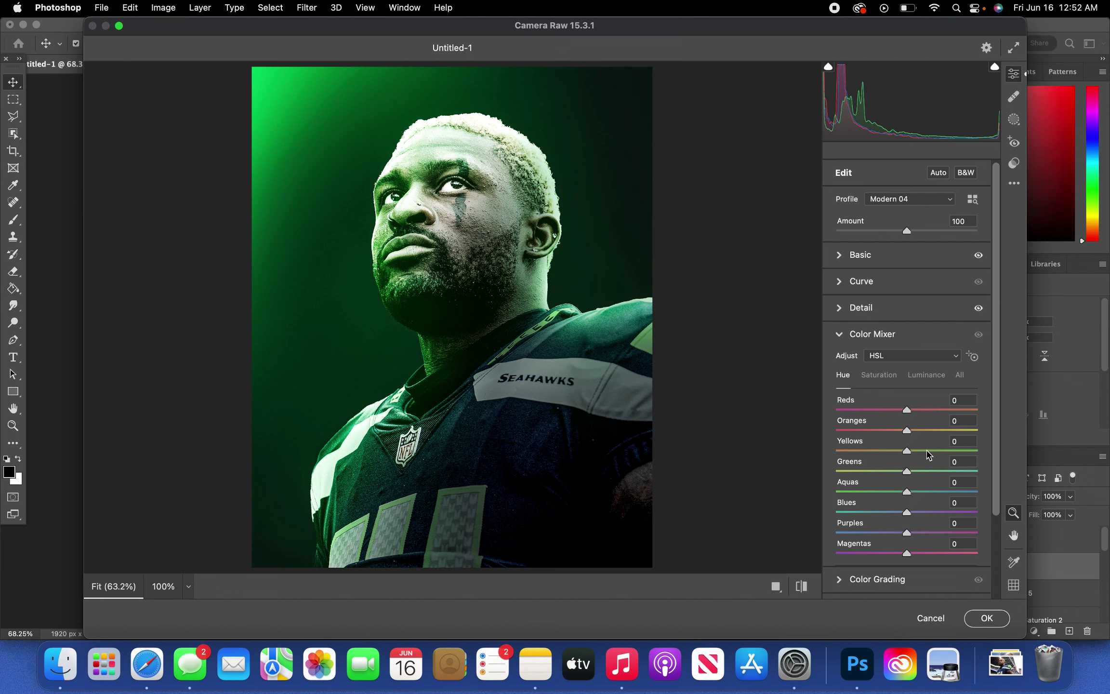
pyautogui.moveTo(907, 470); pyautogui.dragTo(919, 497)
# Color-grade midtones green at about hue 138, saturation 13, and shadows blue at hue 209, saturation 38, with Blending about 63.
pyautogui.scroll(-4, 919, 500)
pyautogui.click(875, 477)
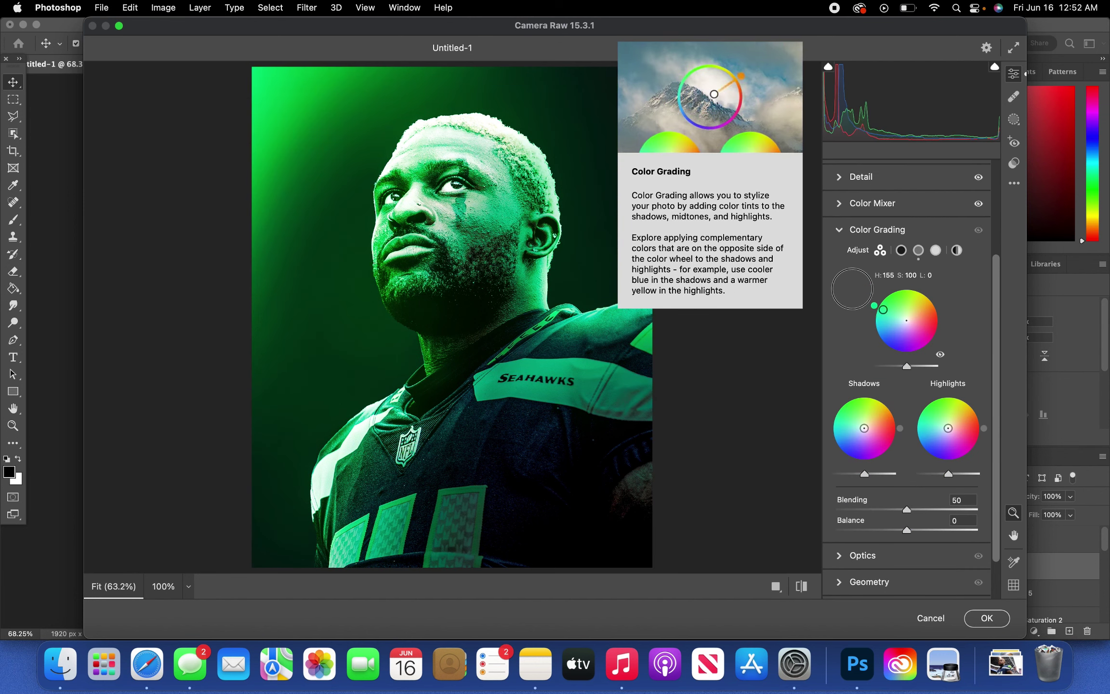
pyautogui.moveTo(906, 319)
pyautogui.mouseDown()
pyautogui.moveTo(919, 309)
pyautogui.moveTo(879, 296)
pyautogui.moveTo(902, 317)
pyautogui.mouseUp()
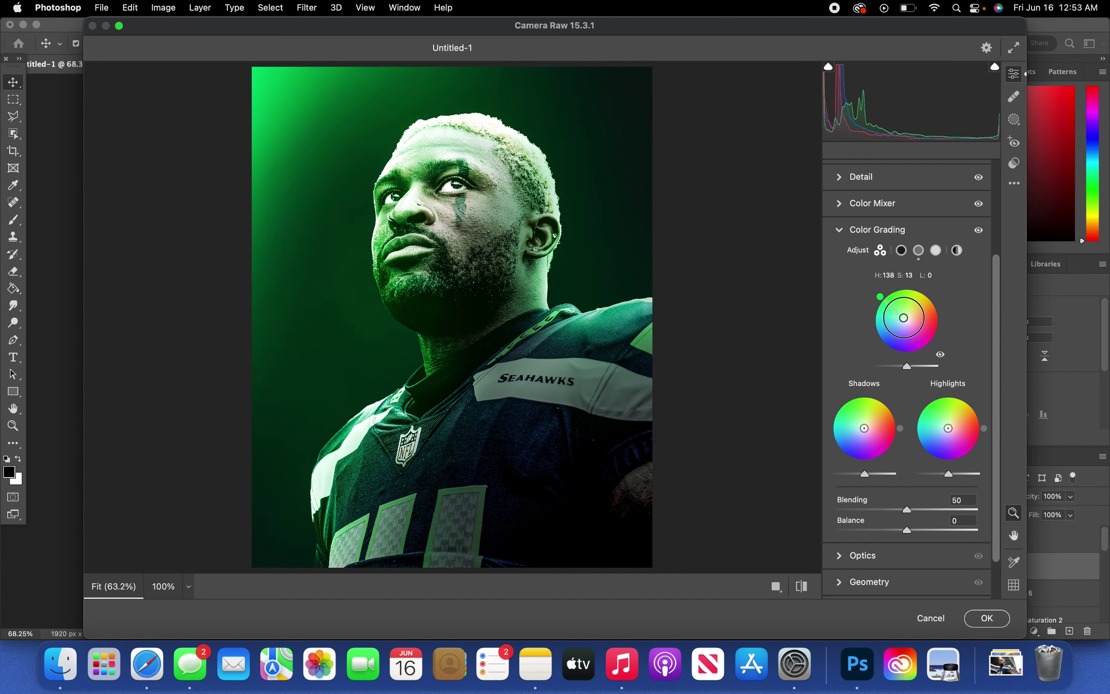
pyautogui.moveTo(864, 428)
pyautogui.mouseDown()
pyautogui.moveTo(851, 448)
pyautogui.moveTo(854, 433)
pyautogui.mouseUp()
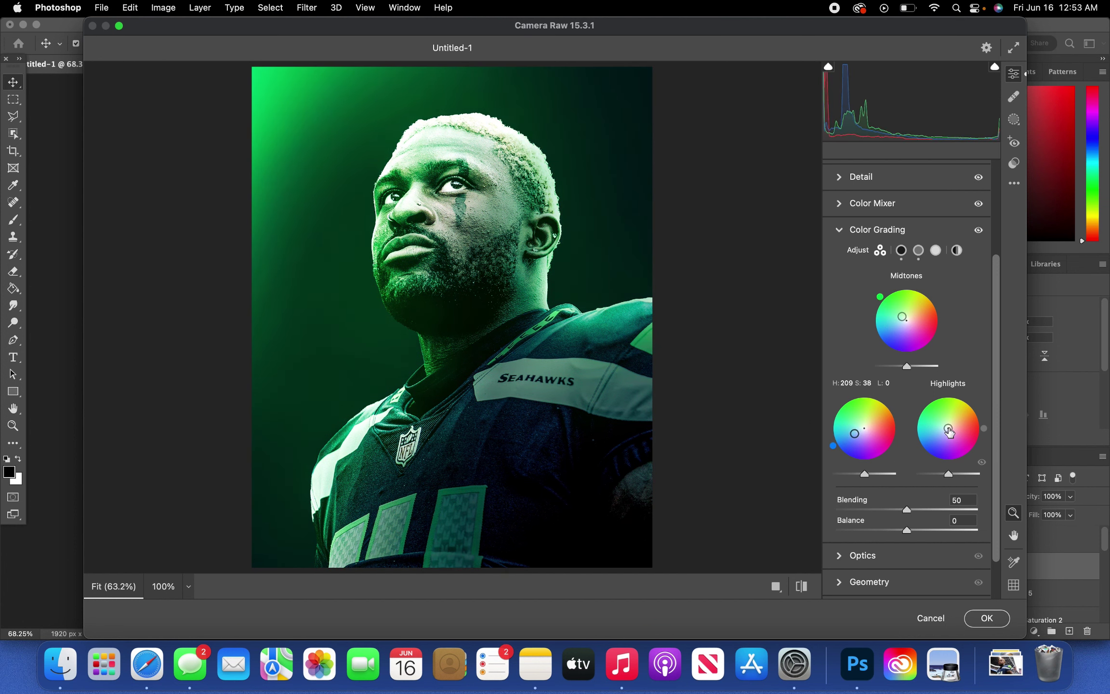
pyautogui.moveTo(948, 428)
pyautogui.mouseDown()
pyautogui.moveTo(930, 411)
pyautogui.moveTo(946, 424)
pyautogui.mouseUp()
pyautogui.scroll(-3, 932, 450)
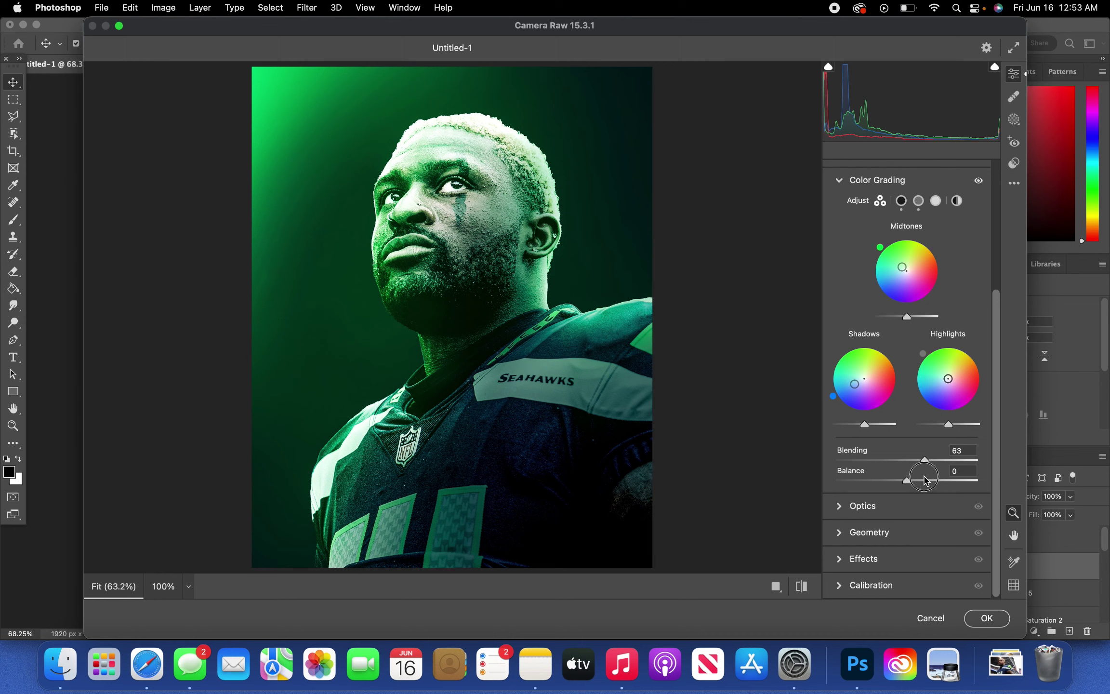
# Add Grain of 25 in Effects, check the effect up close and apply the Camera Raw filter.
pyautogui.click(842, 560)
pyautogui.moveTo(836, 472); pyautogui.dragTo(870, 473)
pyautogui.scroll(10, 691, 302)
pyautogui.scroll(-10, 691, 302)
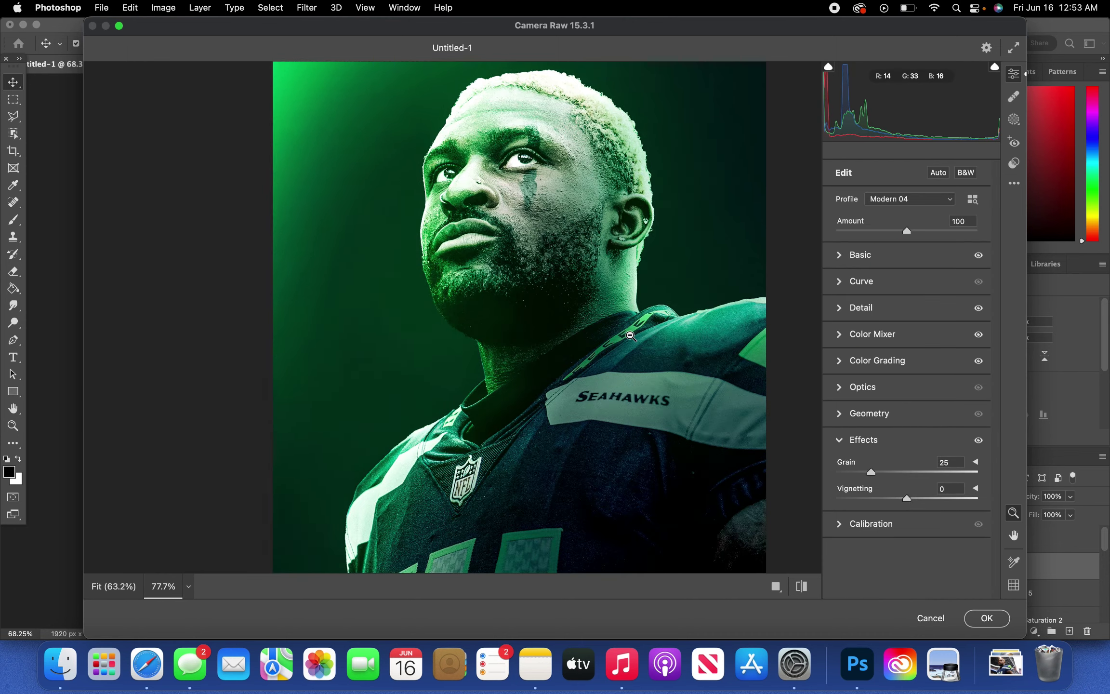
pyautogui.press('Return')
# Compare the portrait with and without Layer 4, and examine the finished image and its layer stack.
pyautogui.click(933, 566)
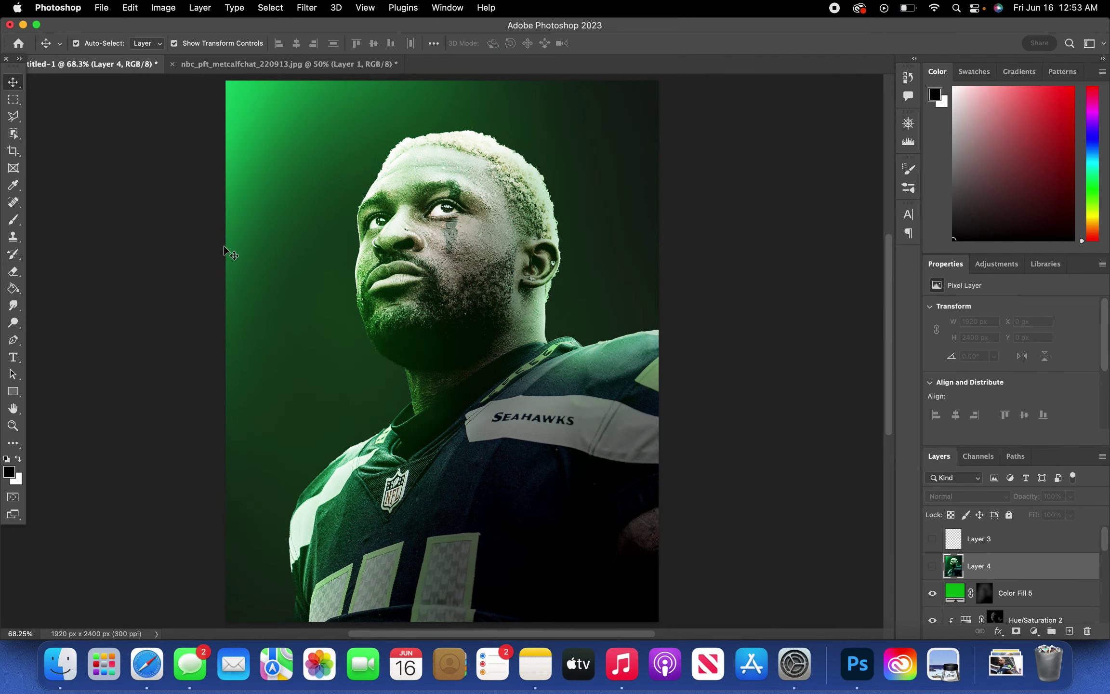
pyautogui.click(933, 566)
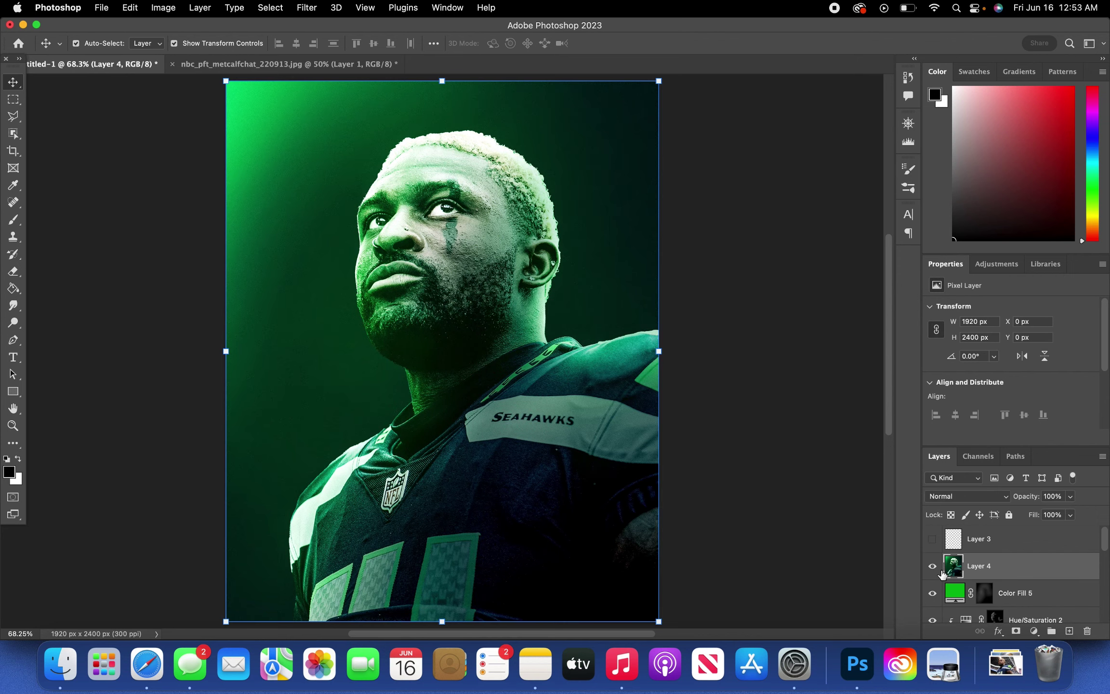
pyautogui.click(1031, 548)
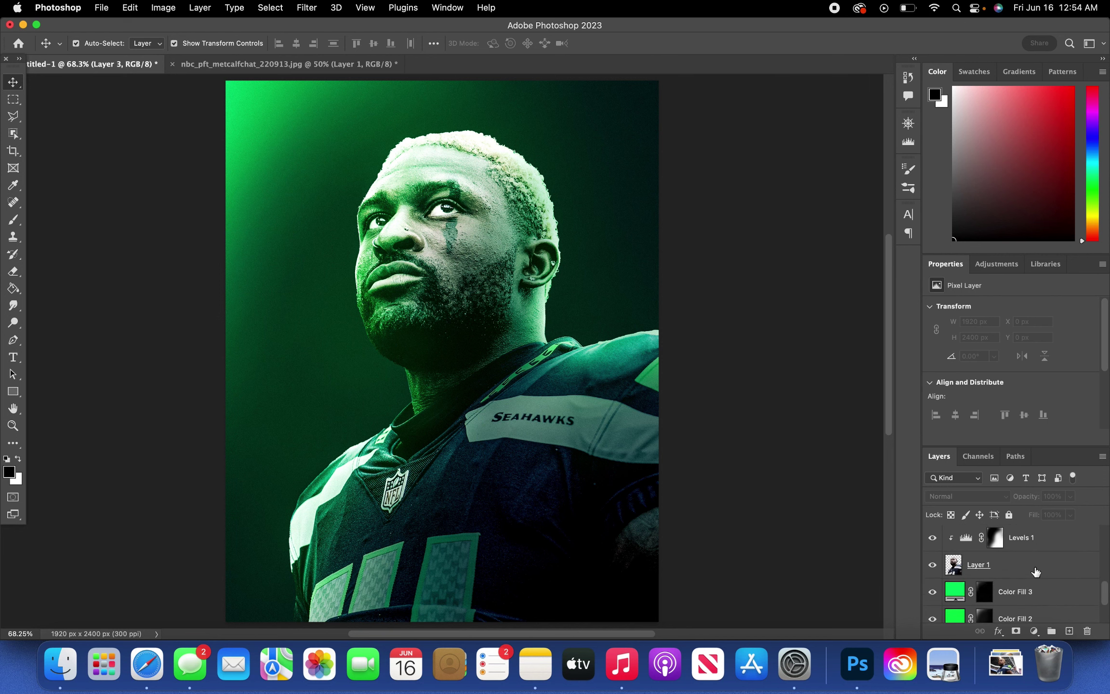
pyautogui.scroll(2, 419, 424)
pyautogui.scroll(-2, 414, 419)
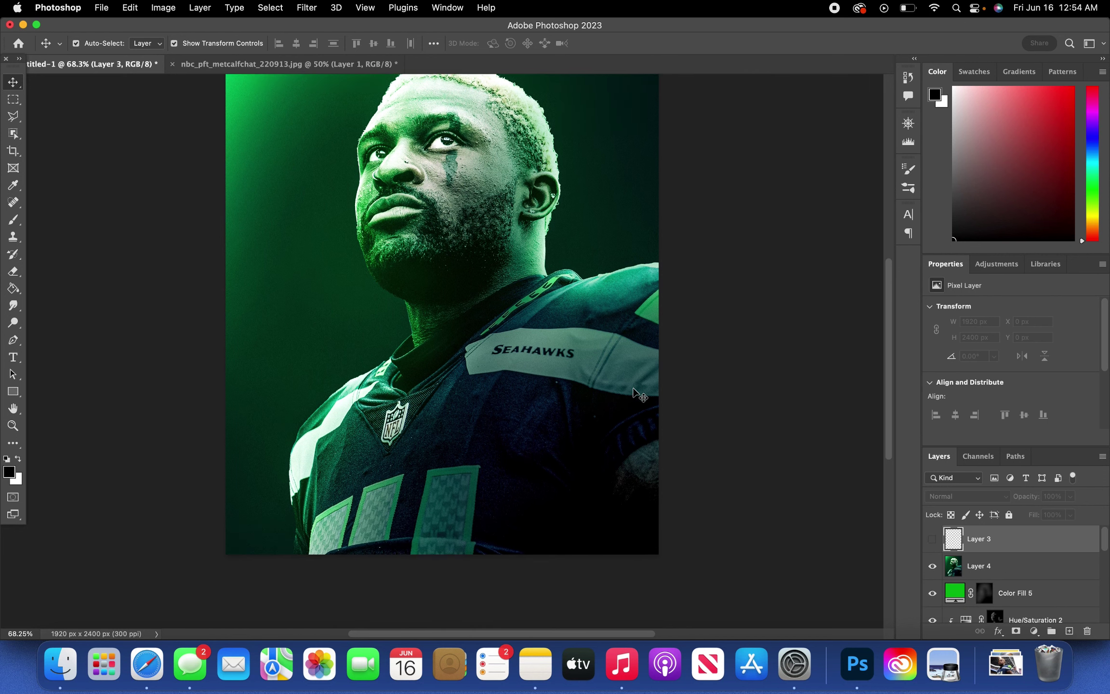
pyautogui.scroll(1, 693, 270)
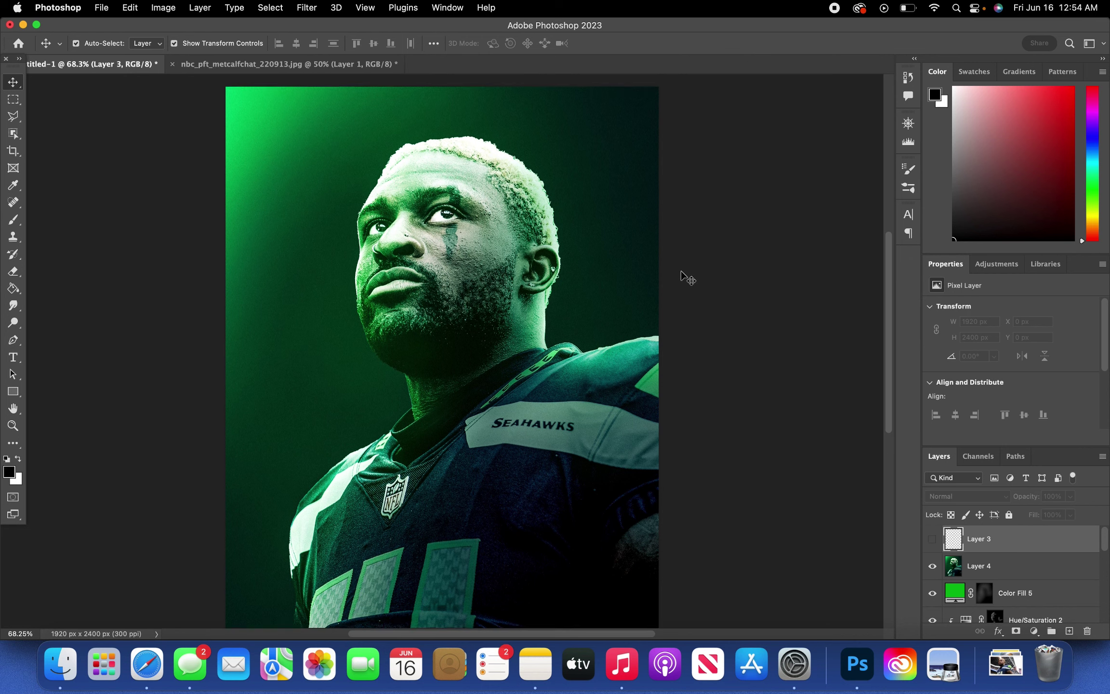
pyautogui.scroll(-2, 689, 274)
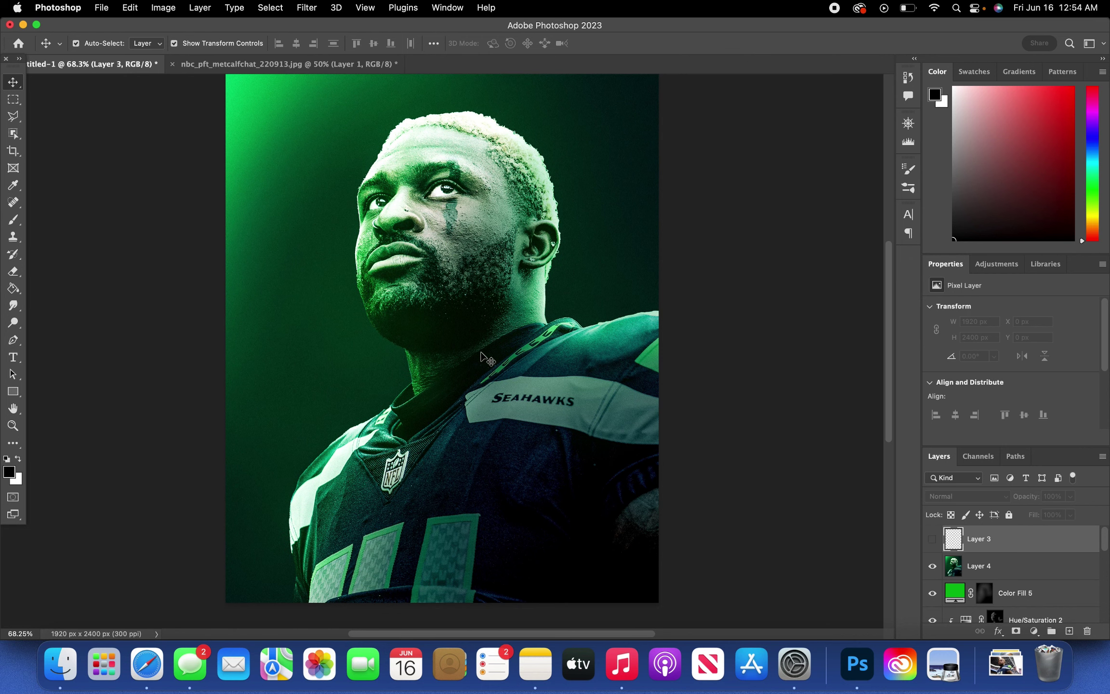
pyautogui.scroll(1, 654, 300)
pyautogui.scroll(-1, 654, 299)
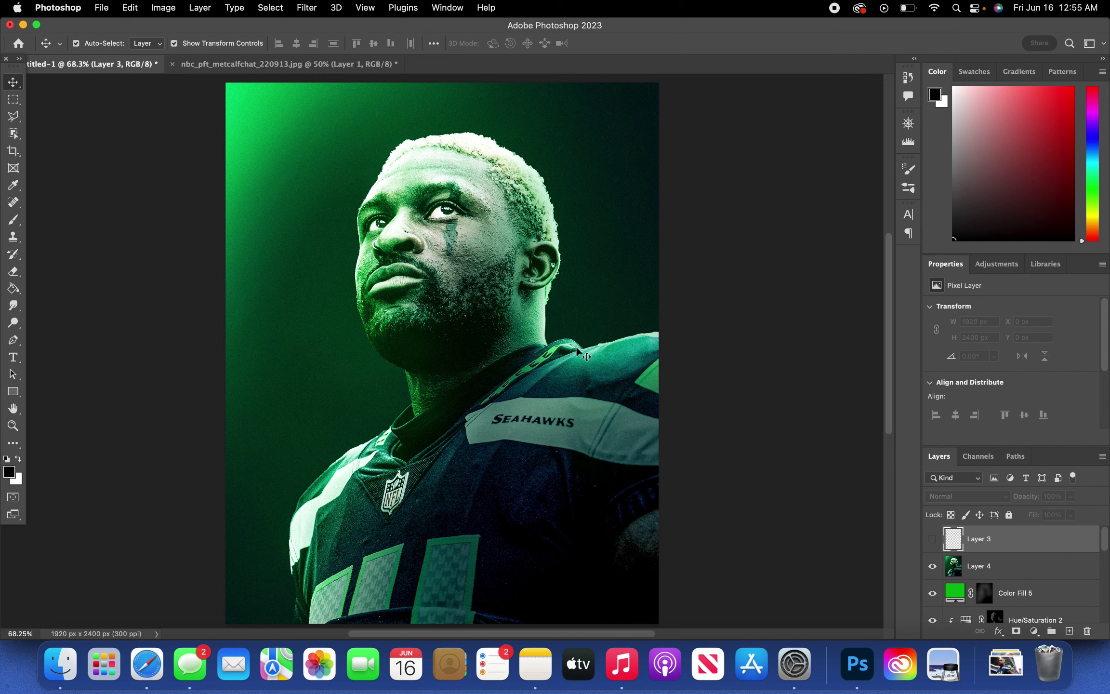
pyautogui.scroll(-3, 1028, 600)
pyautogui.scroll(-1, 1028, 598)
pyautogui.scroll(1, 1026, 596)
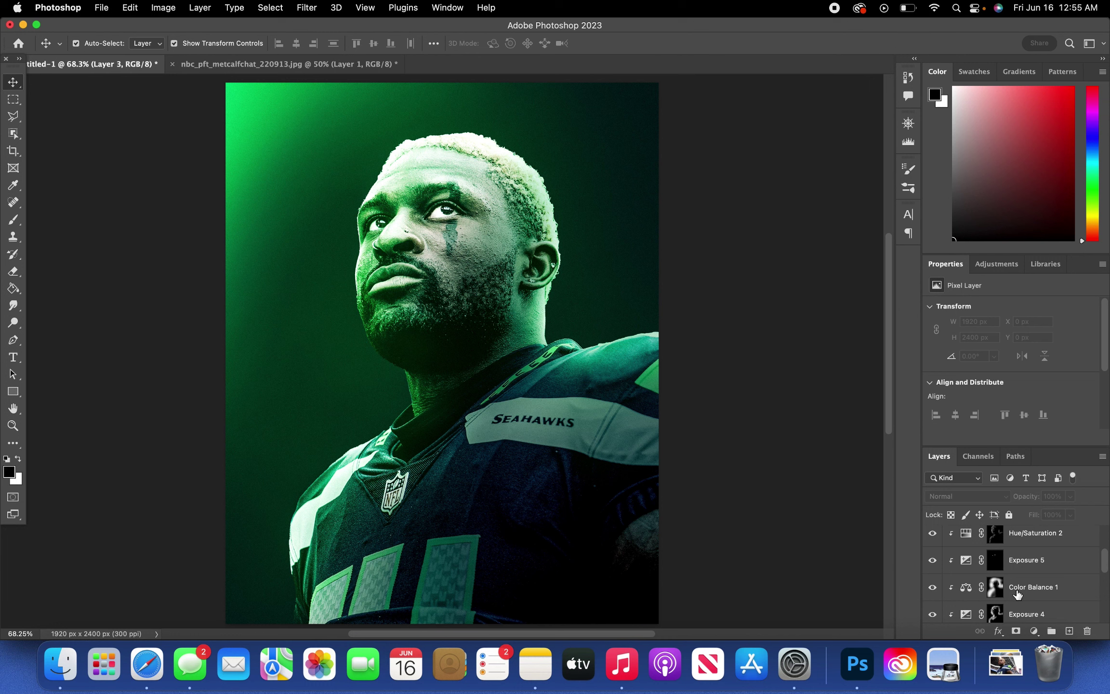
pyautogui.scroll(1, 1016, 592)
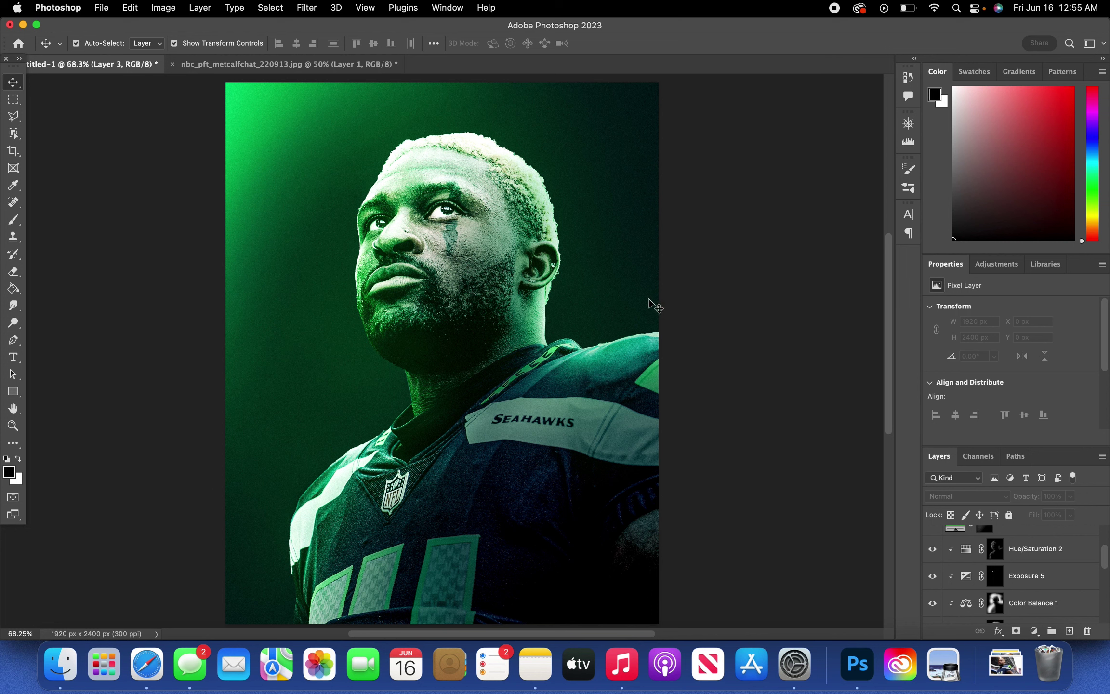
pyautogui.scroll(1, 1042, 575)
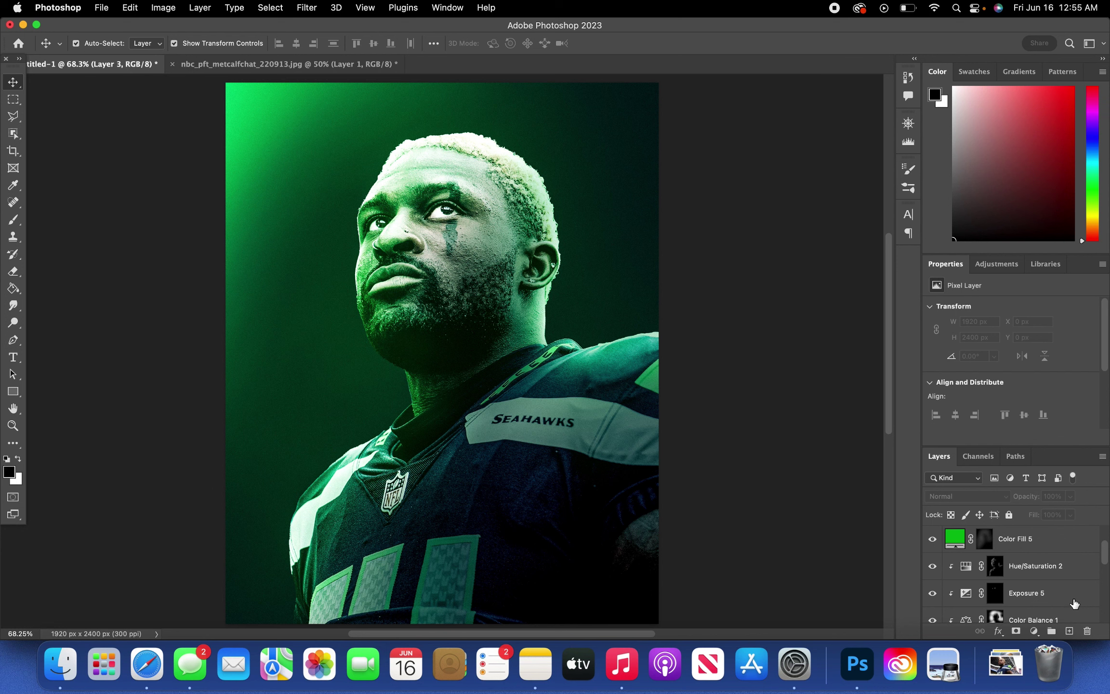
pyautogui.scroll(3, 1078, 603)
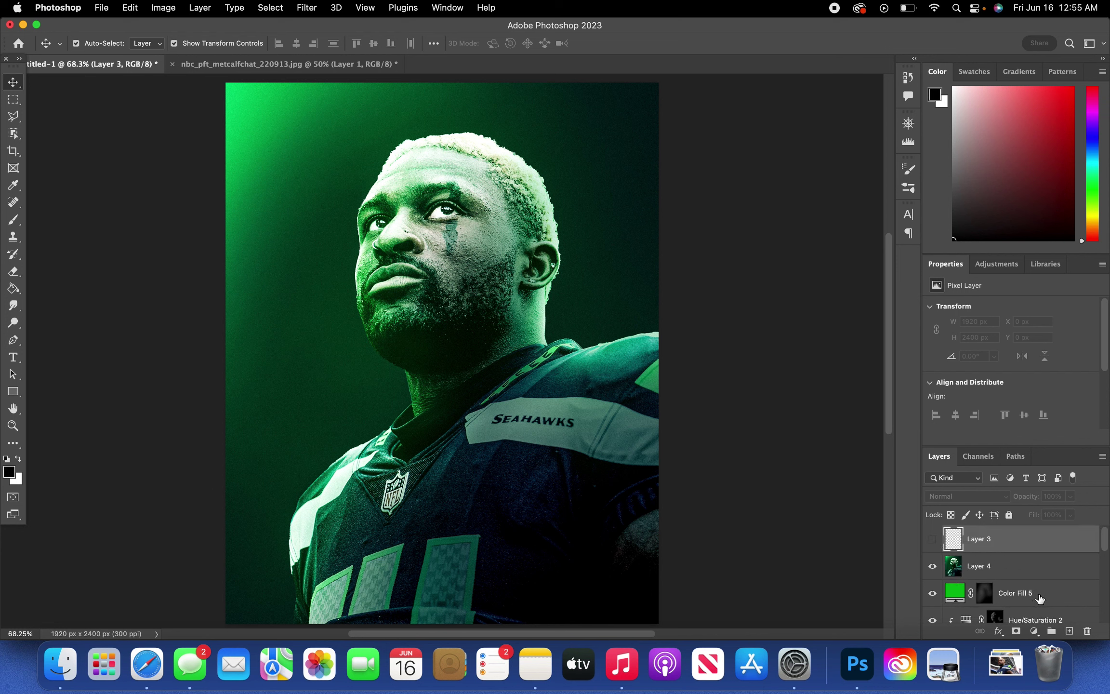
# Compare the portrait with Layer 4 hidden and Color Fill 5 toggled off and on, and show both layers again.
pyautogui.click(932, 567)
pyautogui.click(933, 593)
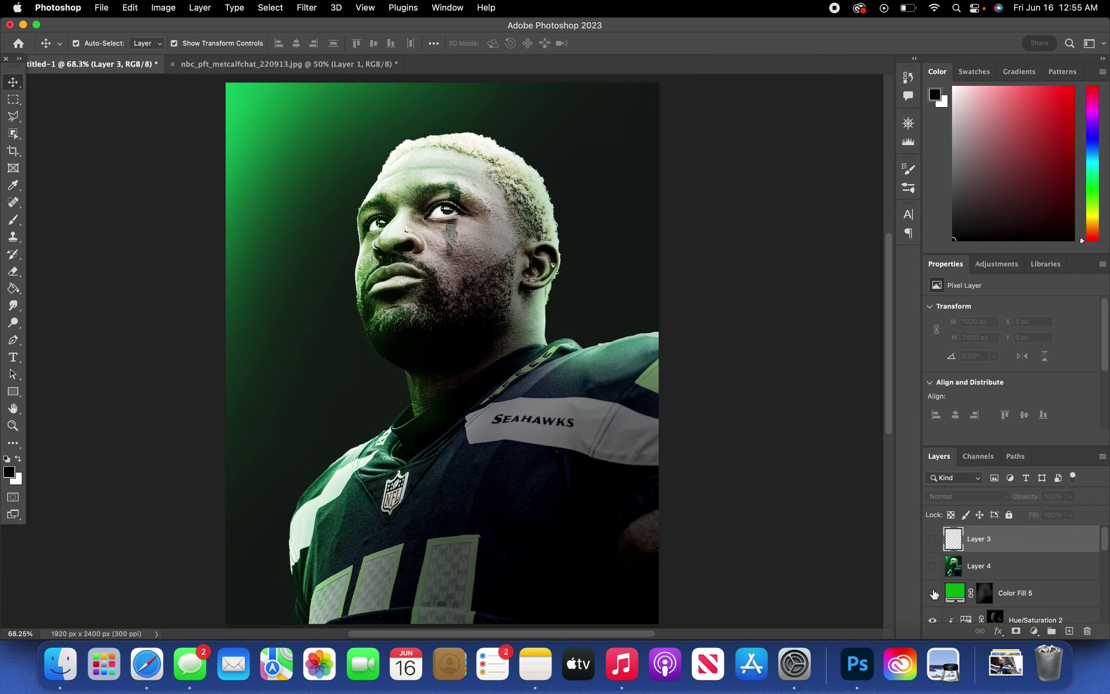
pyautogui.click(933, 593)
pyautogui.click(933, 593)
pyautogui.click(935, 569)
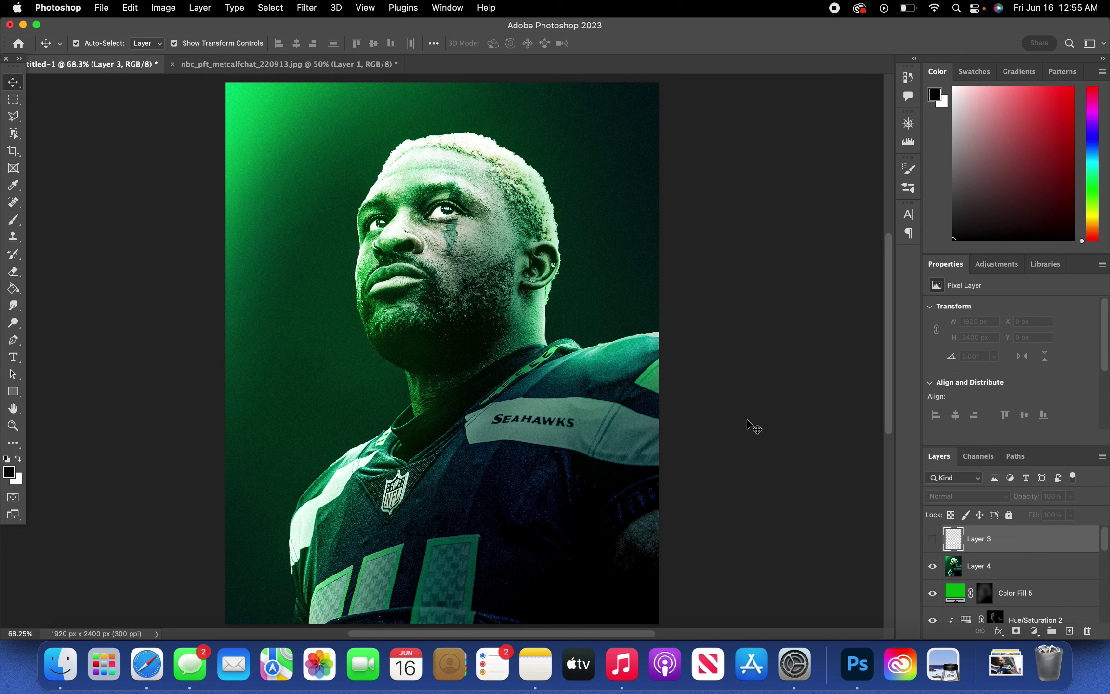